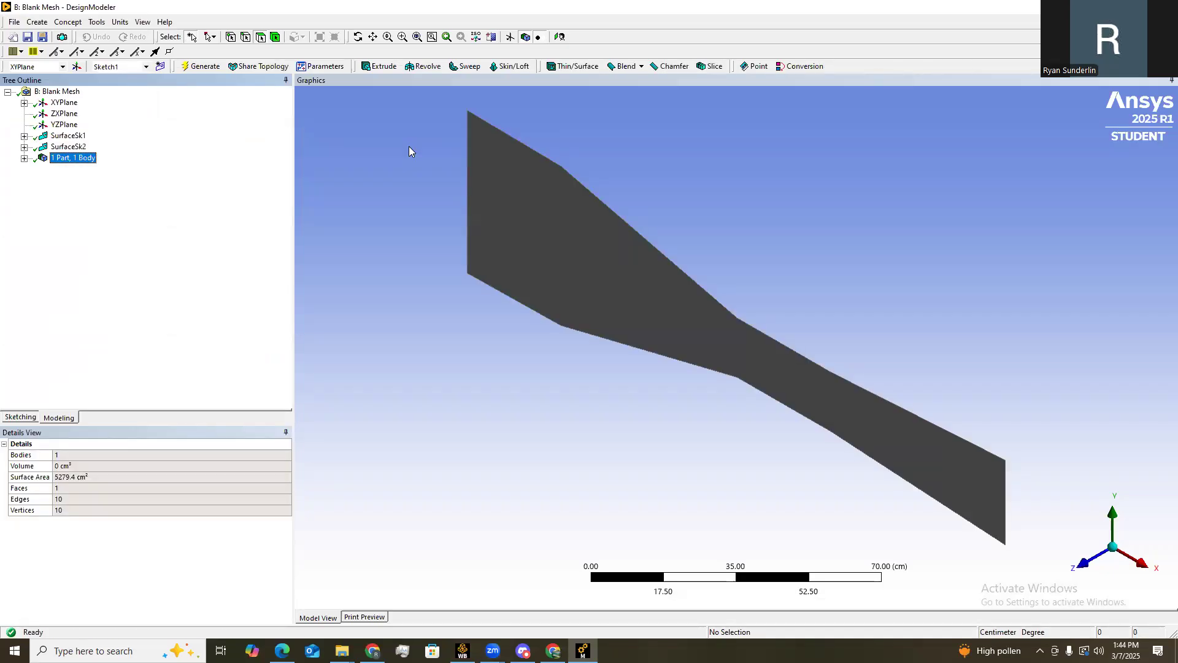
Face the XY plane squarely and suppress the existing surface body of the duct
left_click(1083, 563)
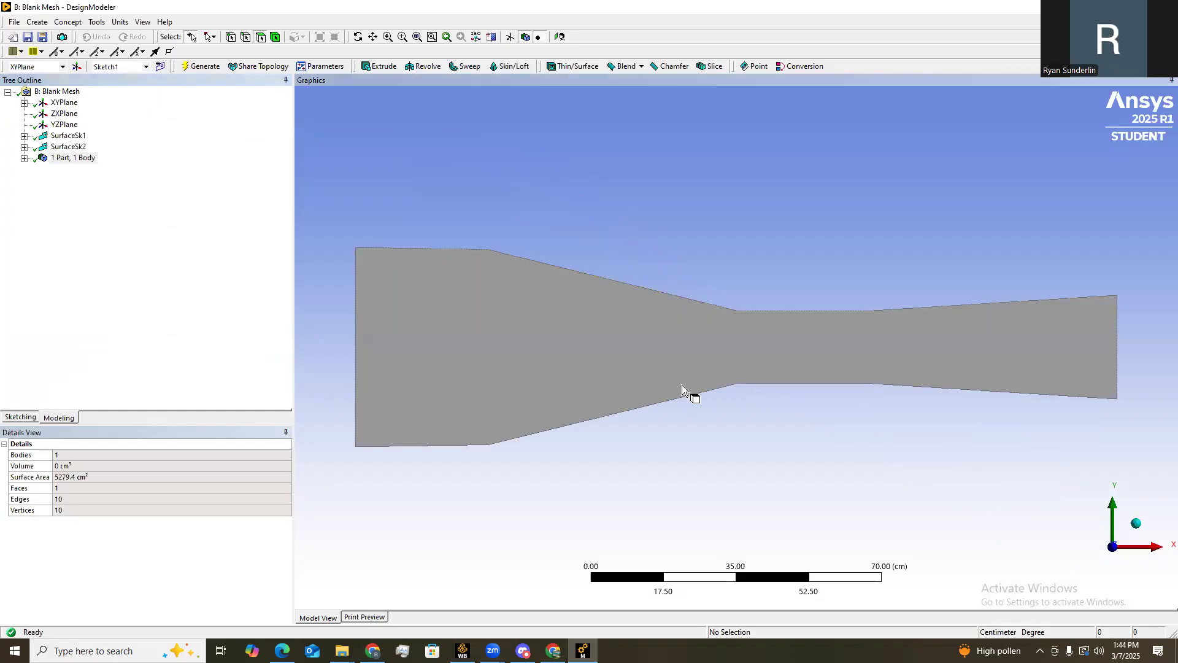
left_click(23, 158)
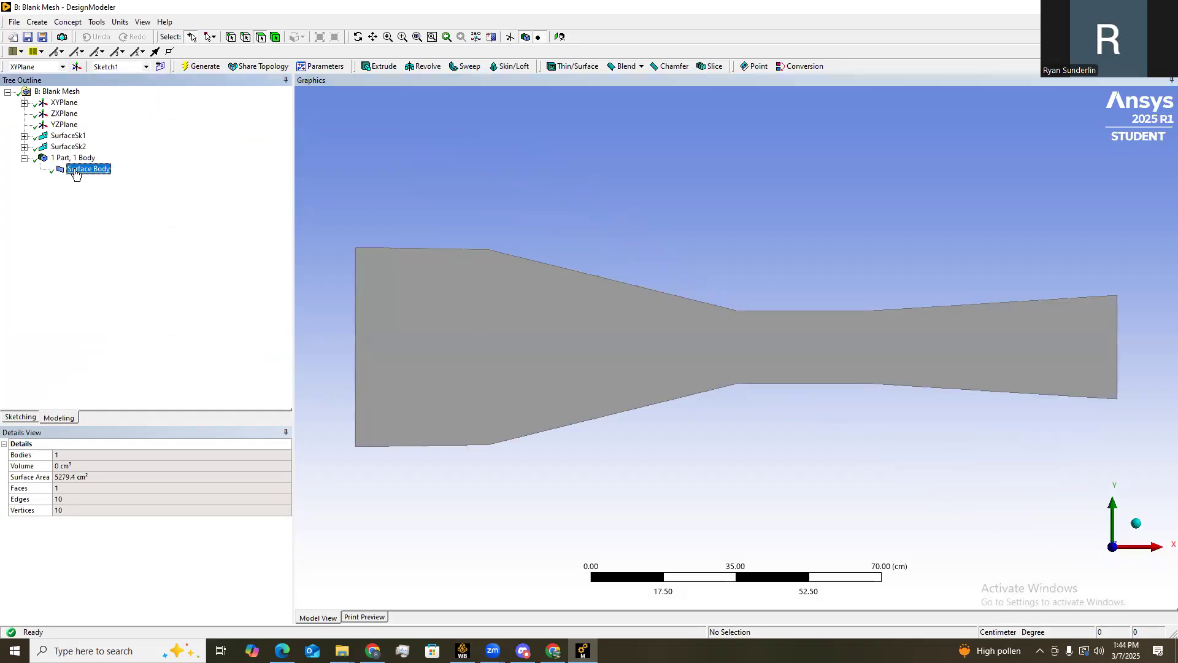
right_click(76, 169)
left_click(117, 188)
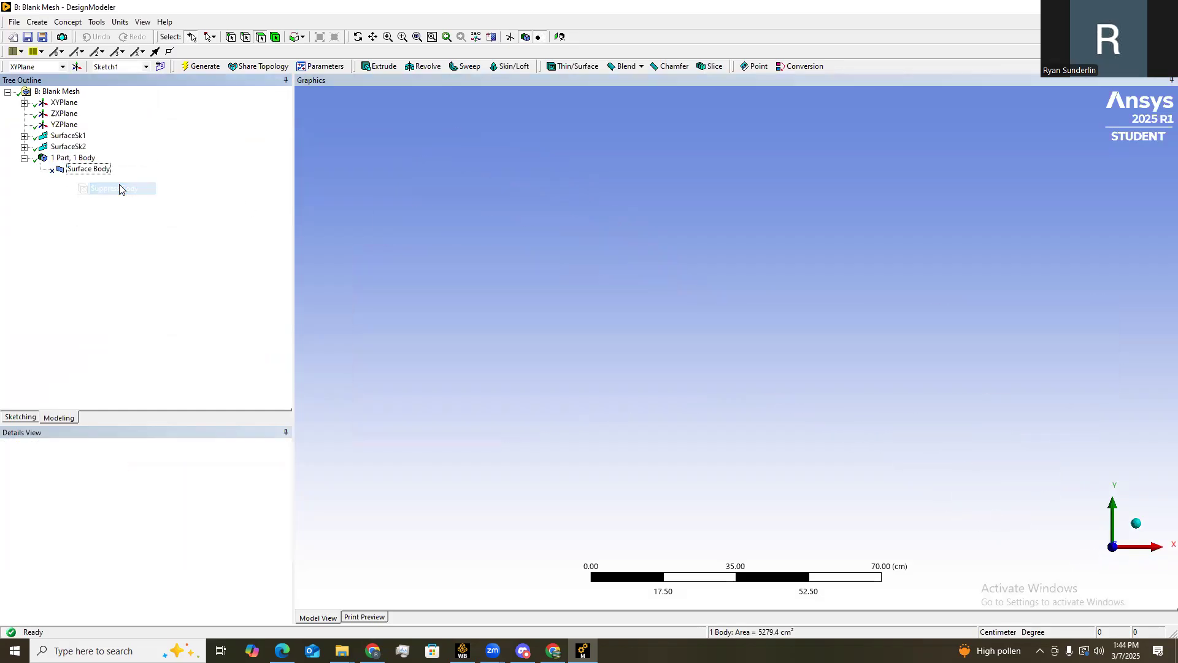
left_click(73, 158)
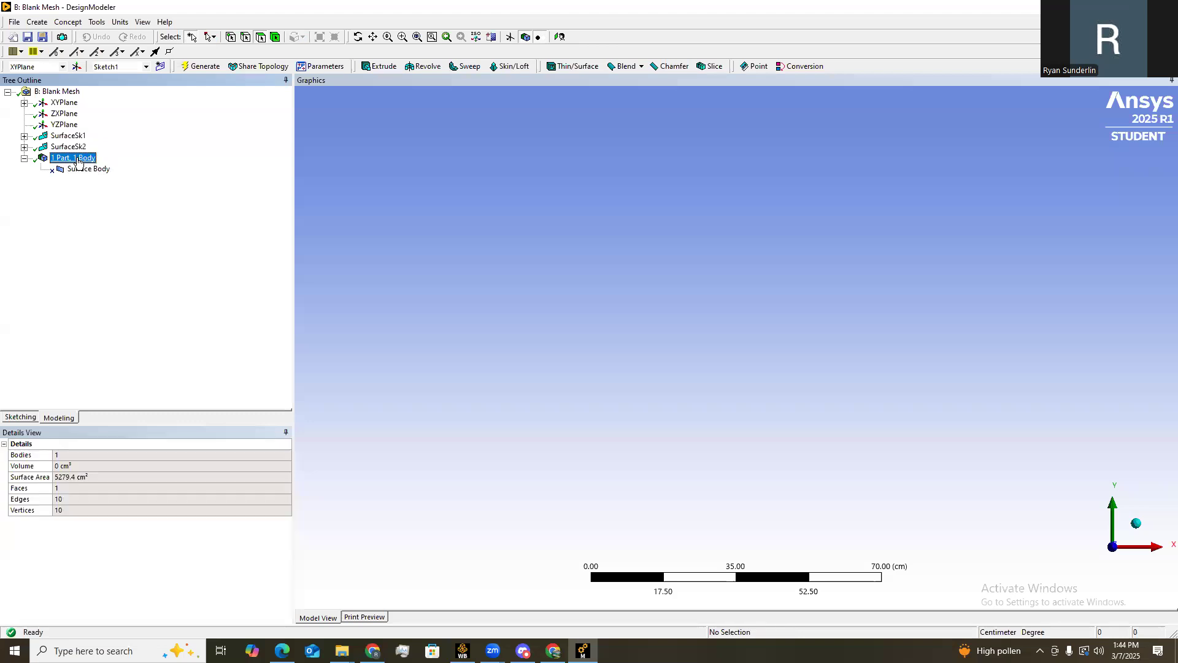
In Sketch1, draw a horizontal line from the origin along the X axis to just past the end of the straight throat section
left_click(20, 417)
scroll(705, 376, "up", 4)
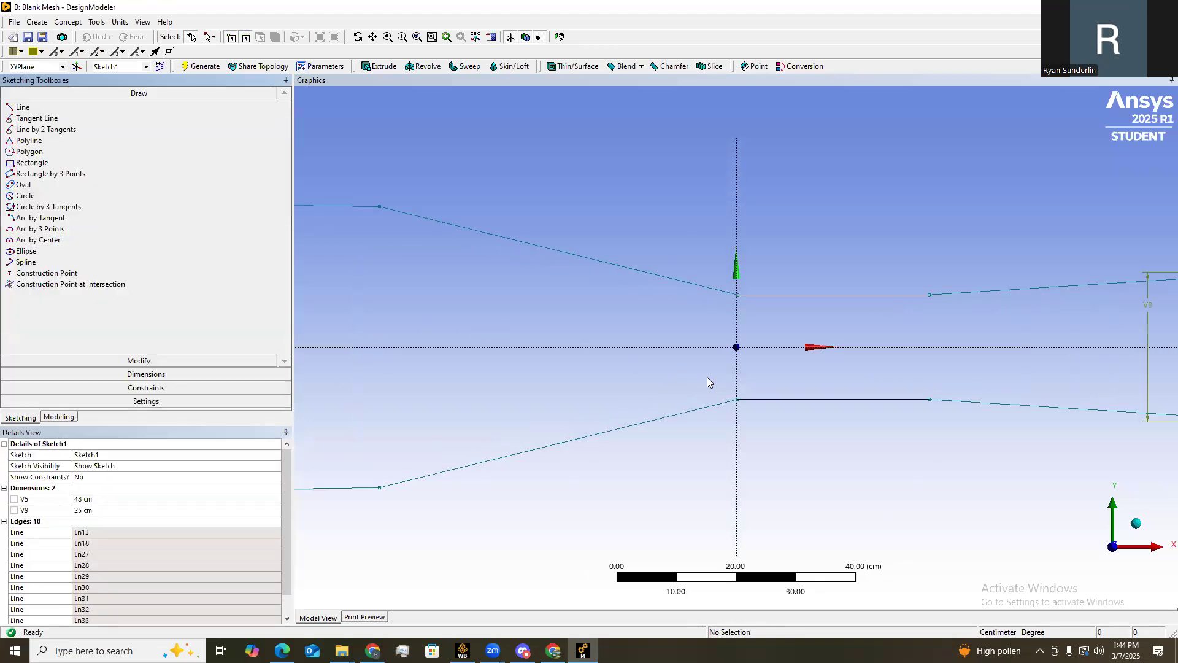
scroll(702, 386, "up", 4)
middle_click_drag(783, 399, 645, 394, "ctrl")
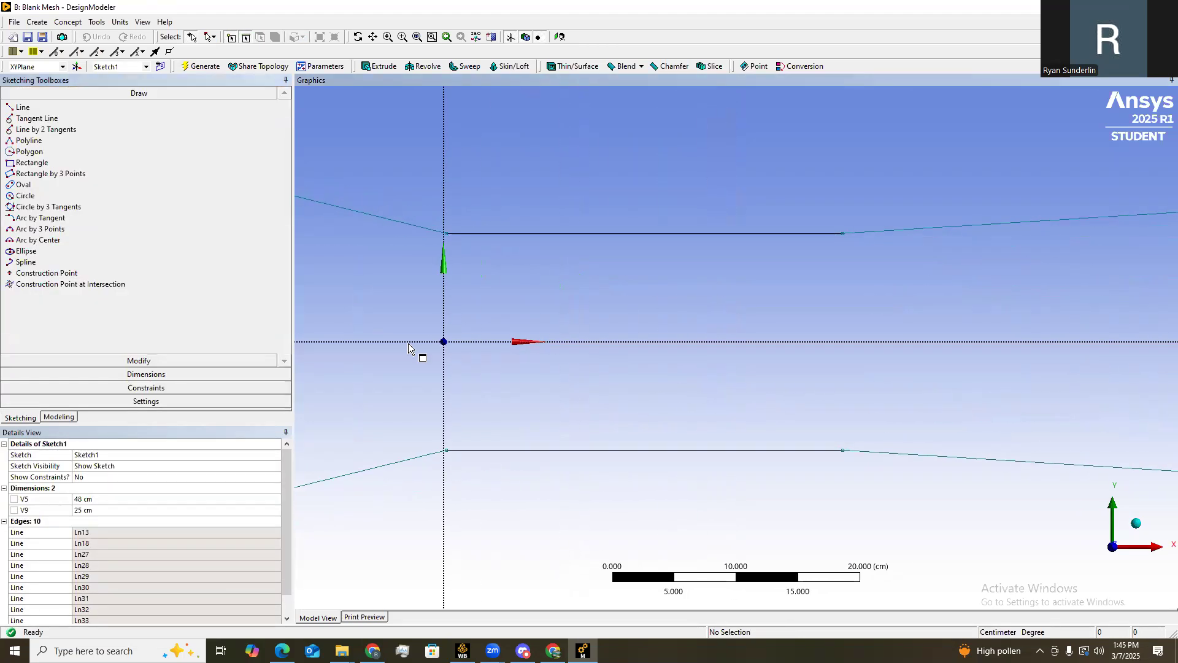
left_click(74, 107)
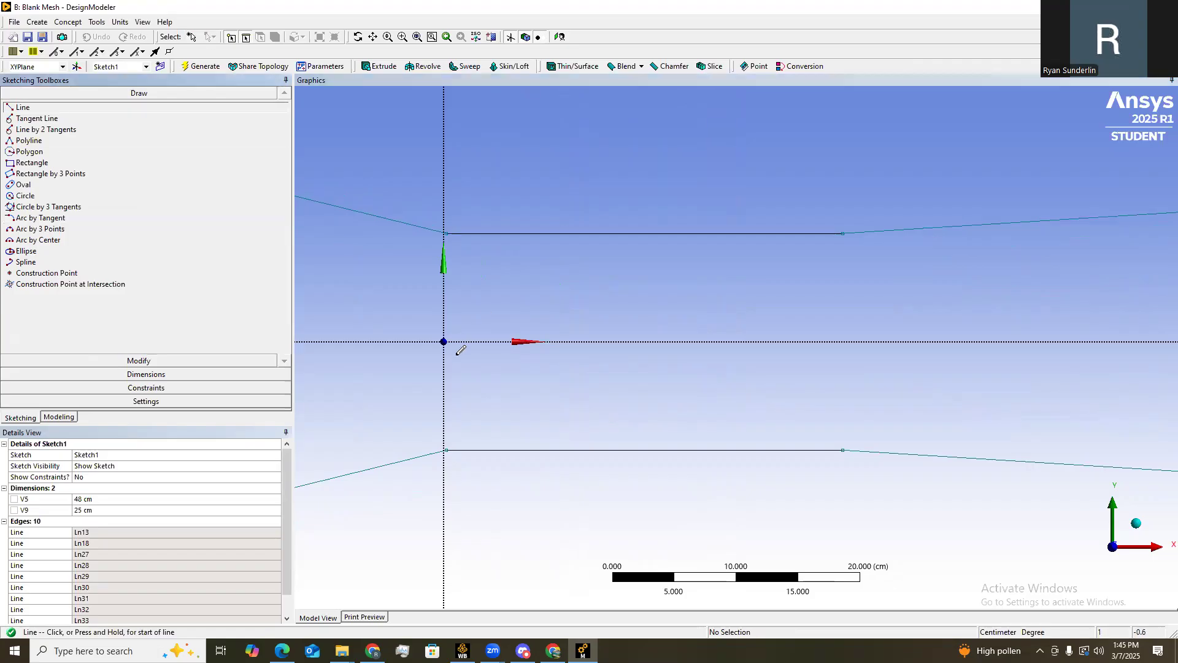
left_click(444, 341)
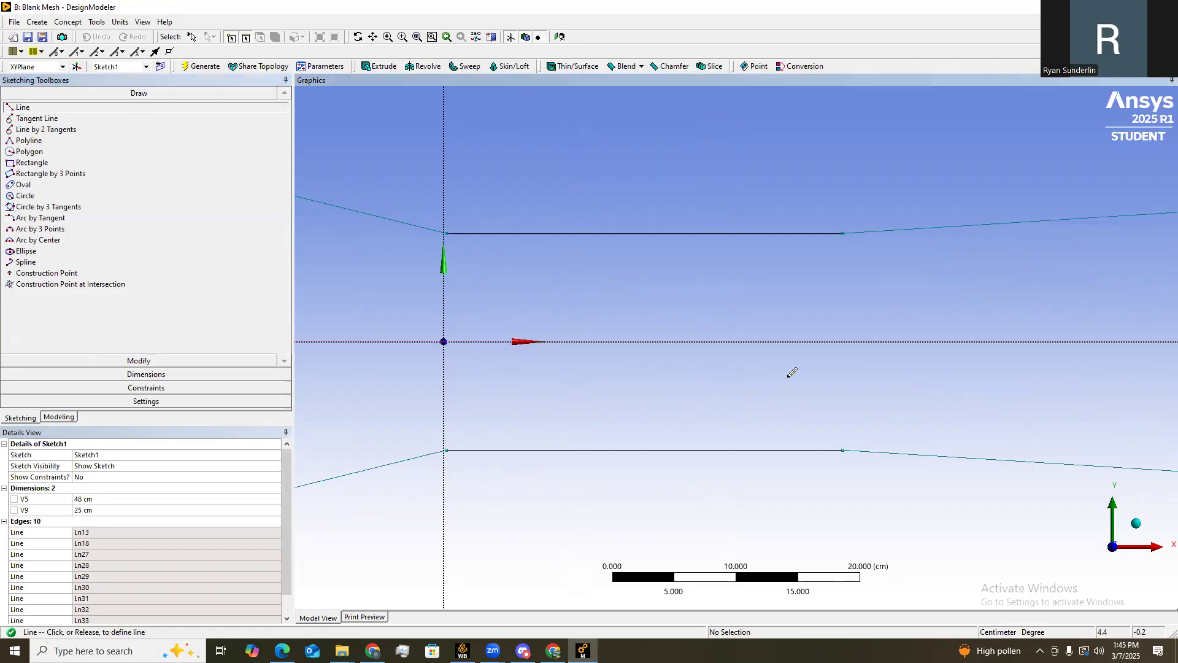
left_click(854, 341)
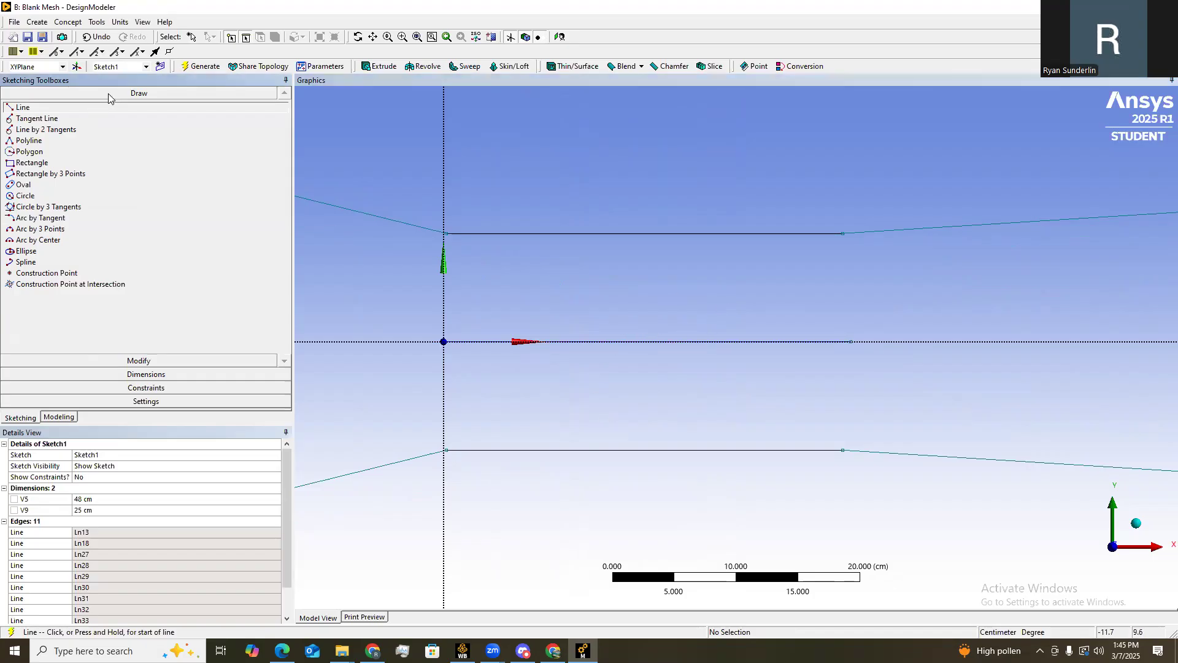
Draw a tilted three-point rectangle, about 6.1 cm by 1.6 cm, across the centerline in the throat section
left_click(50, 174)
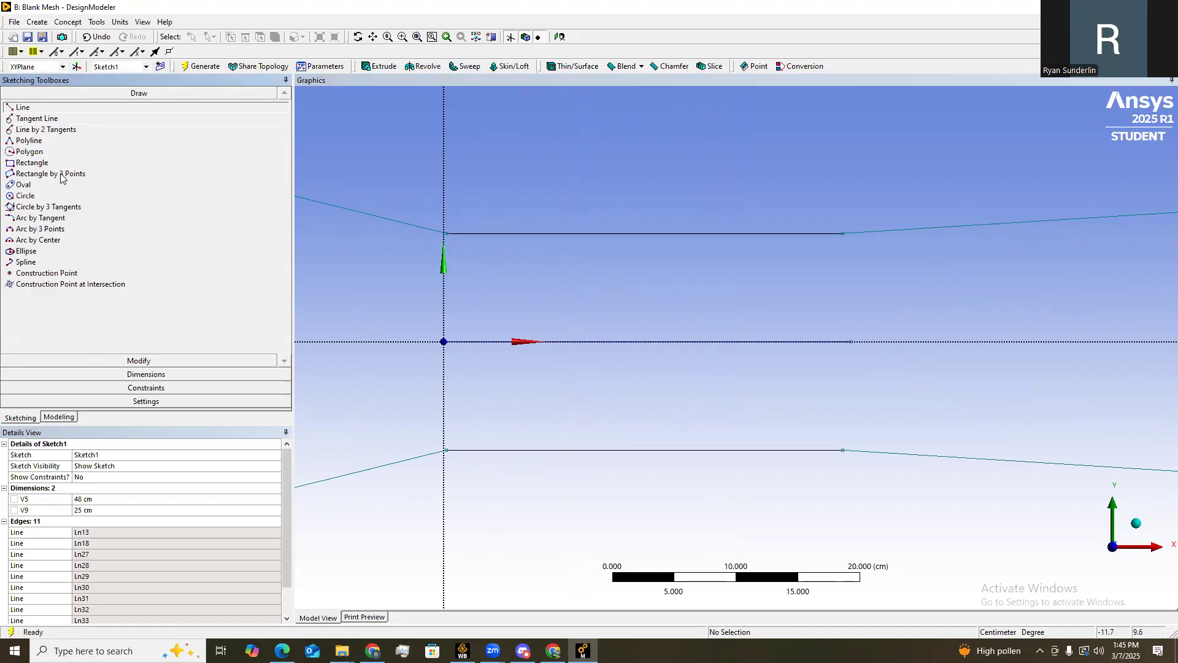
left_click(713, 354)
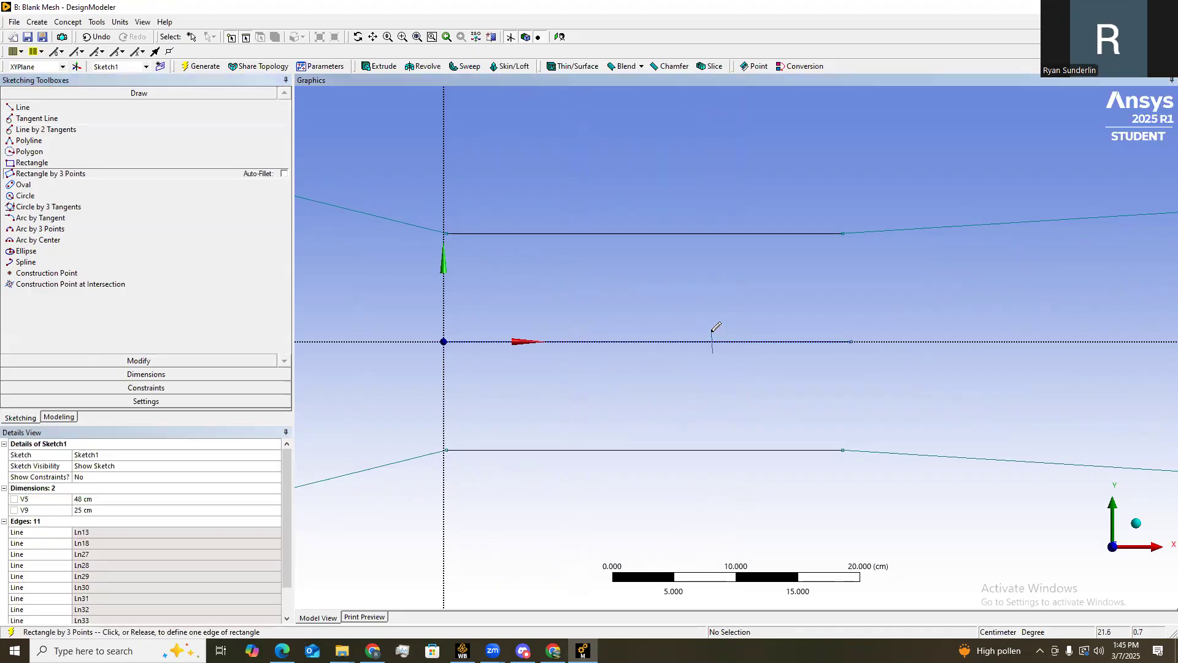
left_click(717, 335)
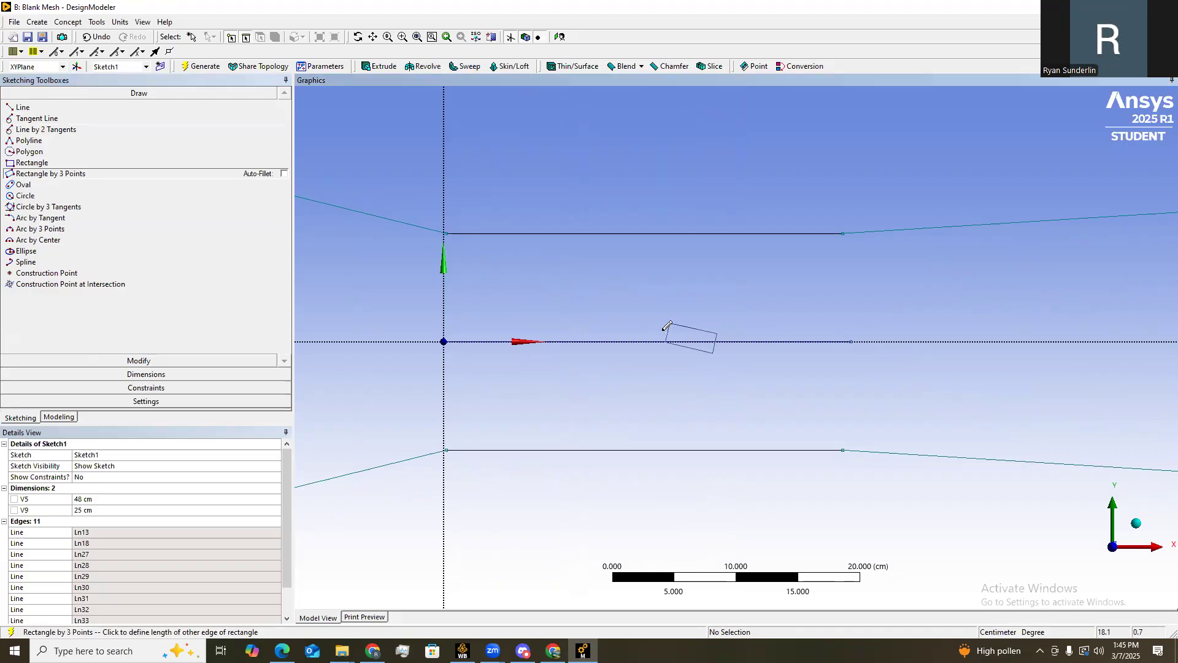
left_click(641, 327)
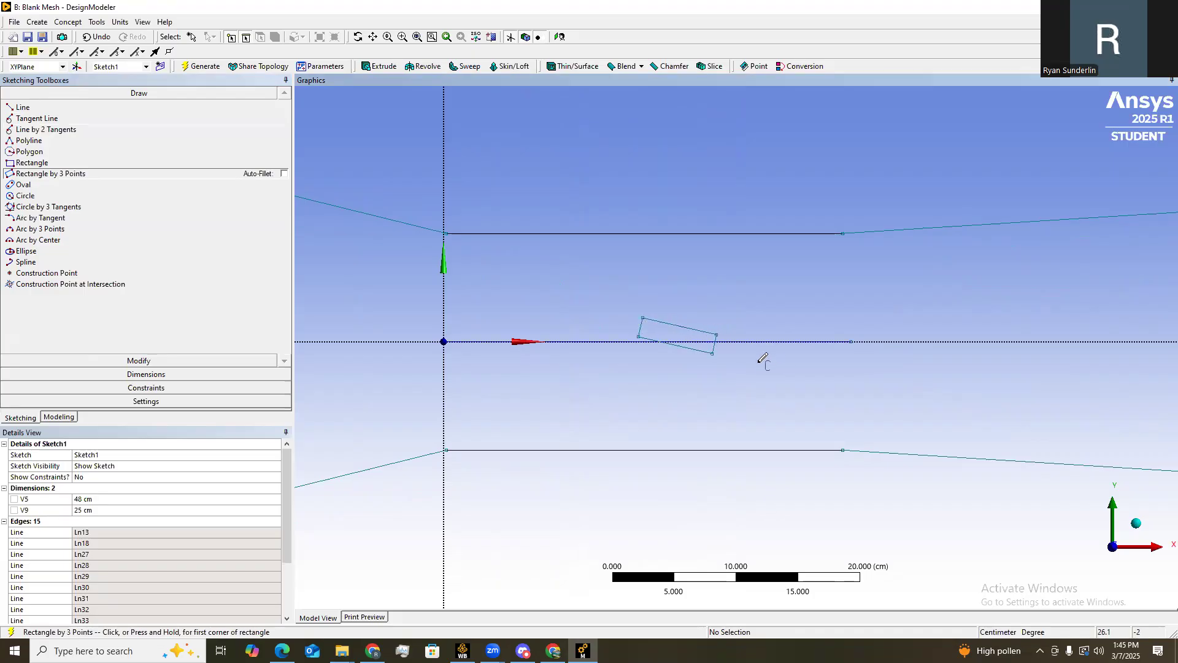
Add length dimensions to the tilted rectangle's upper long edge and its short edge nearer the origin
left_click(145, 374)
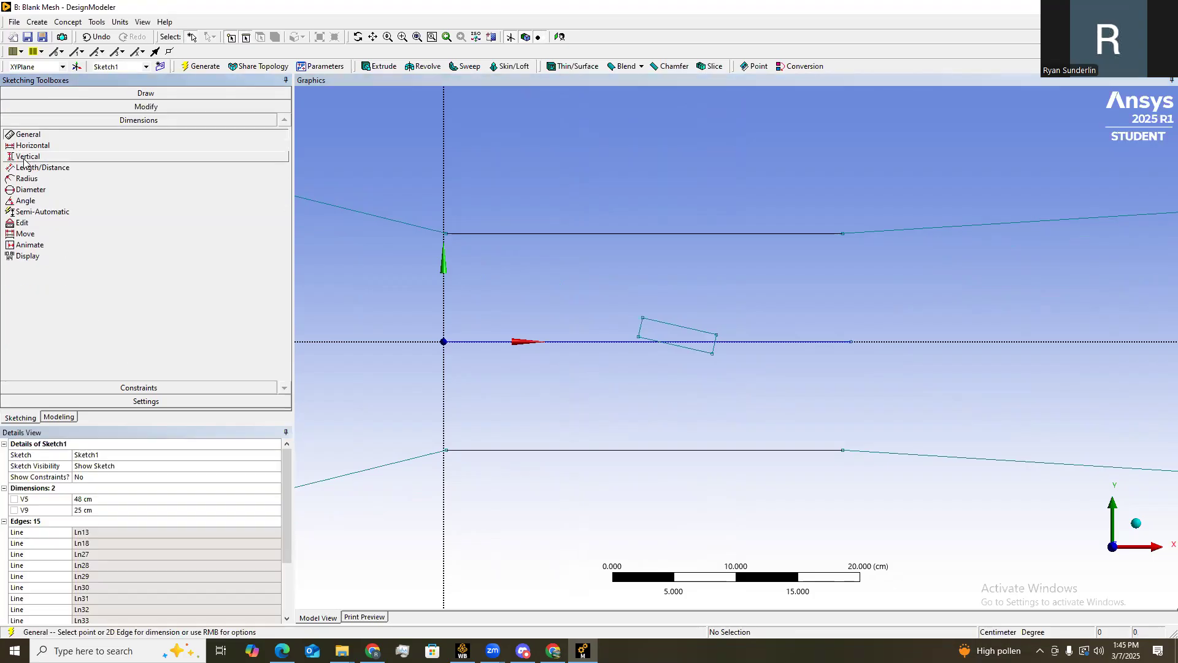
left_click(43, 168)
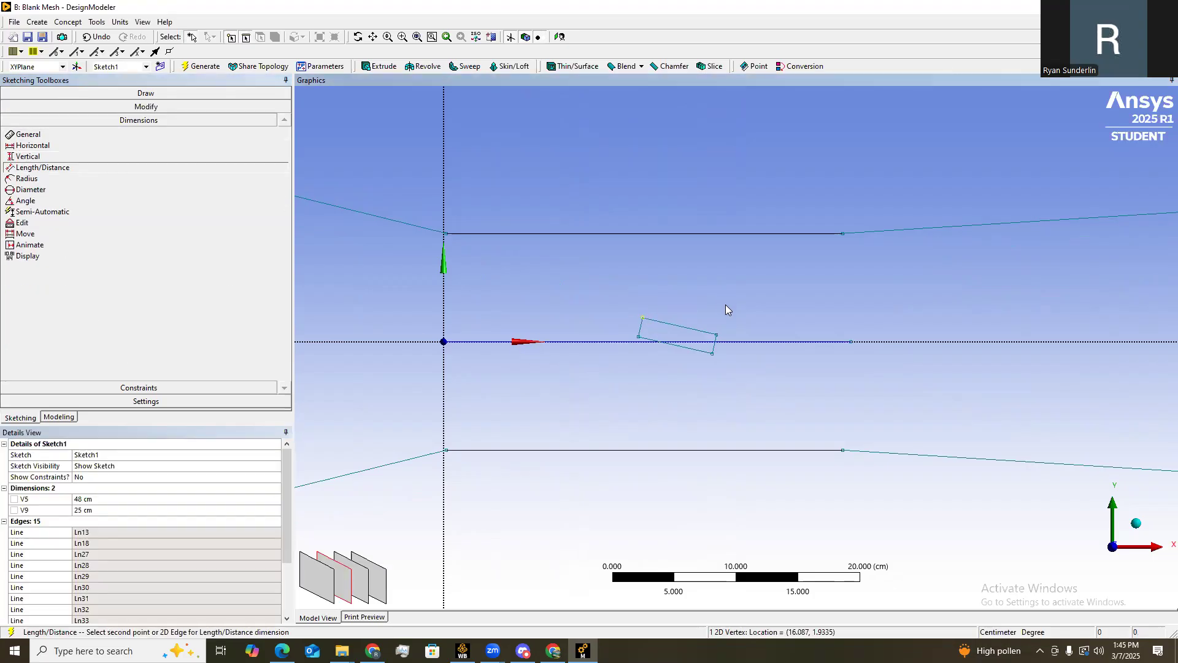
left_click(721, 338)
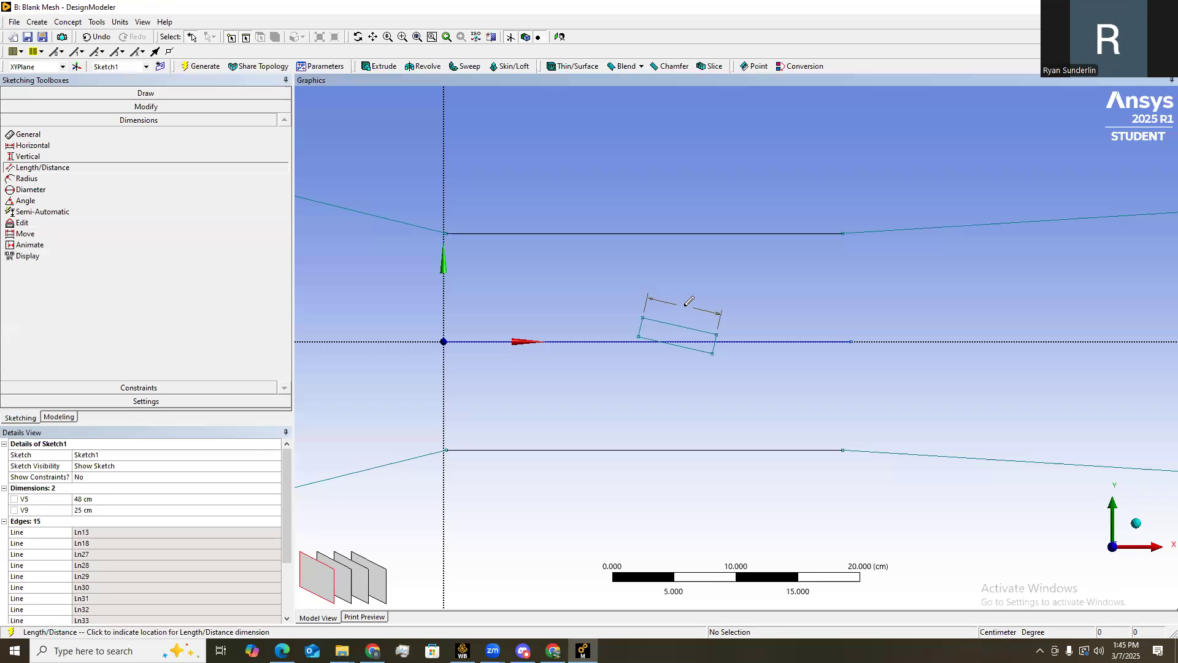
left_click(690, 305)
left_click(643, 318)
left_click(639, 336)
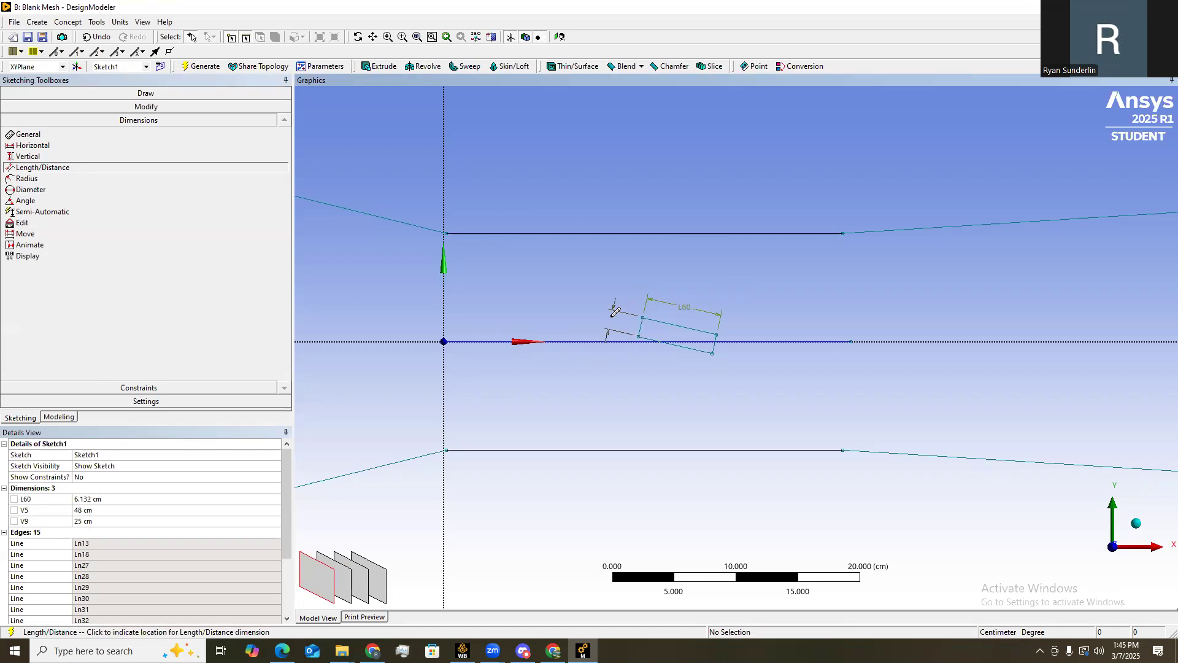
left_click(611, 320)
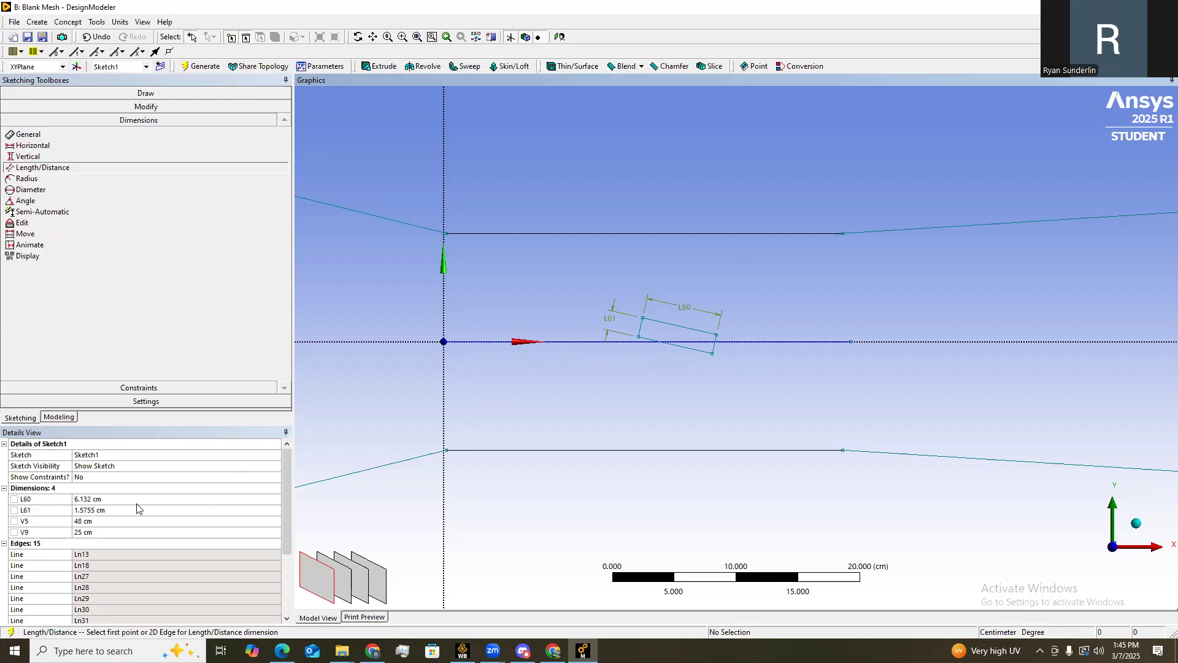
Set the rectangle's short side to 1.52 cm and its long side to 8 cm
left_click(101, 512)
type("1.")
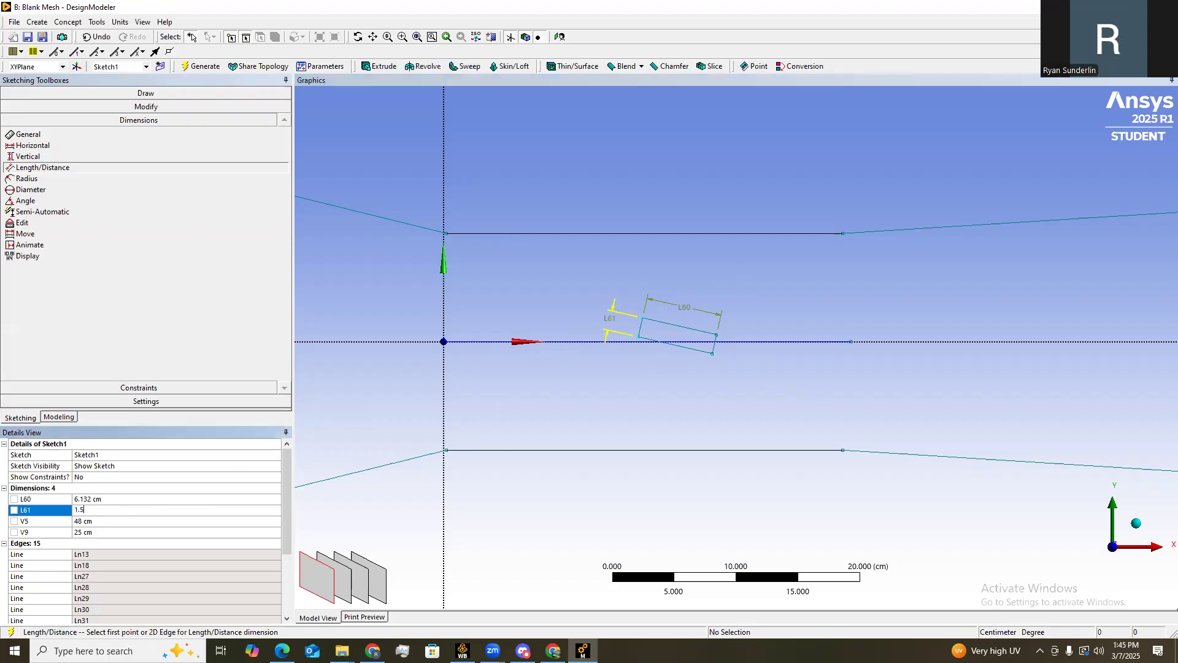
type("52")
key("Return")
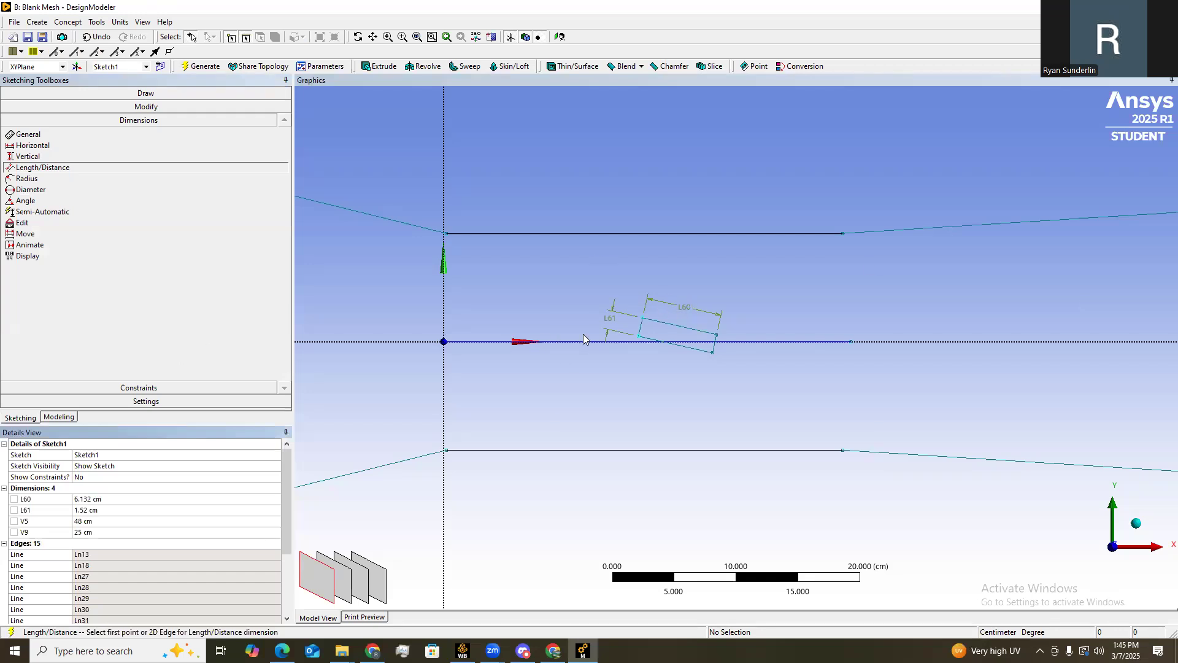
left_click(98, 500)
type("8")
key("Return")
scroll(666, 354, "up", 2)
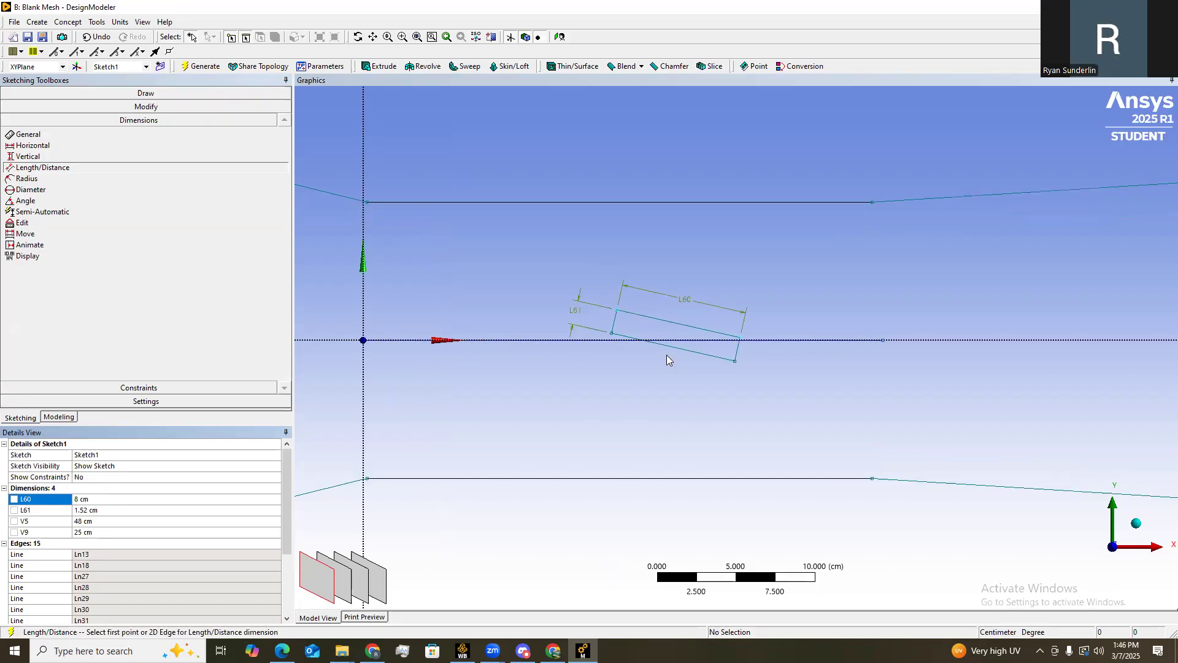
scroll(599, 364, "down", 3)
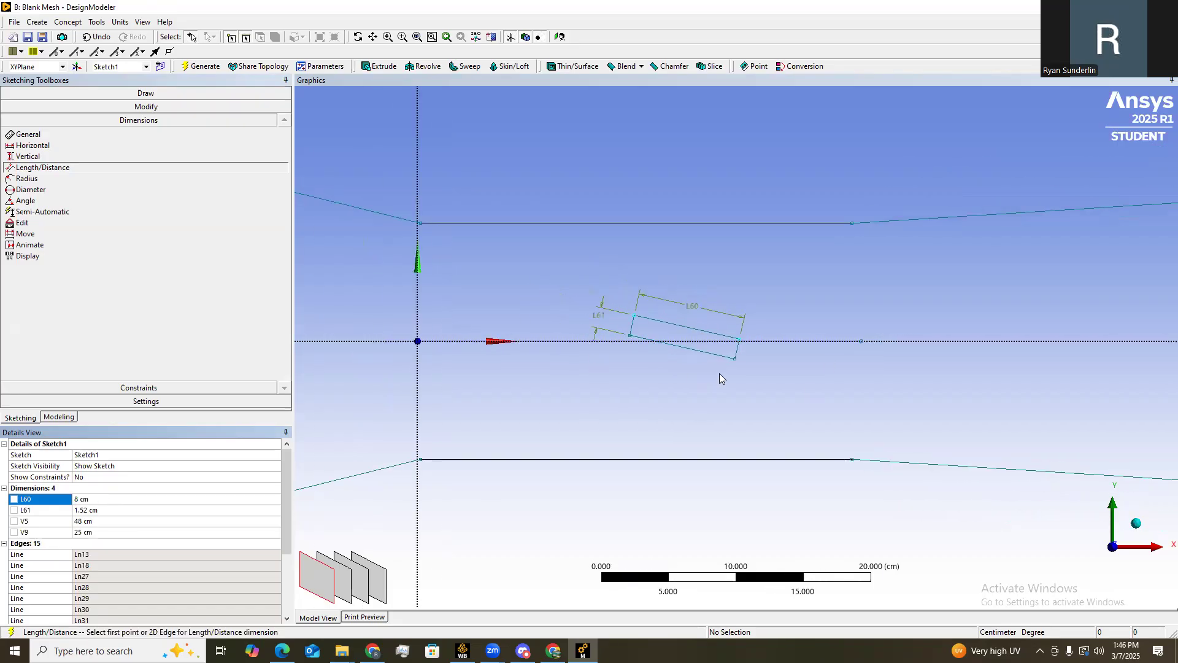
Add an angle dimension between the rectangle's short edge farther from the origin and the horizontal centerline
left_click(39, 179)
scroll(738, 357, "up", 3)
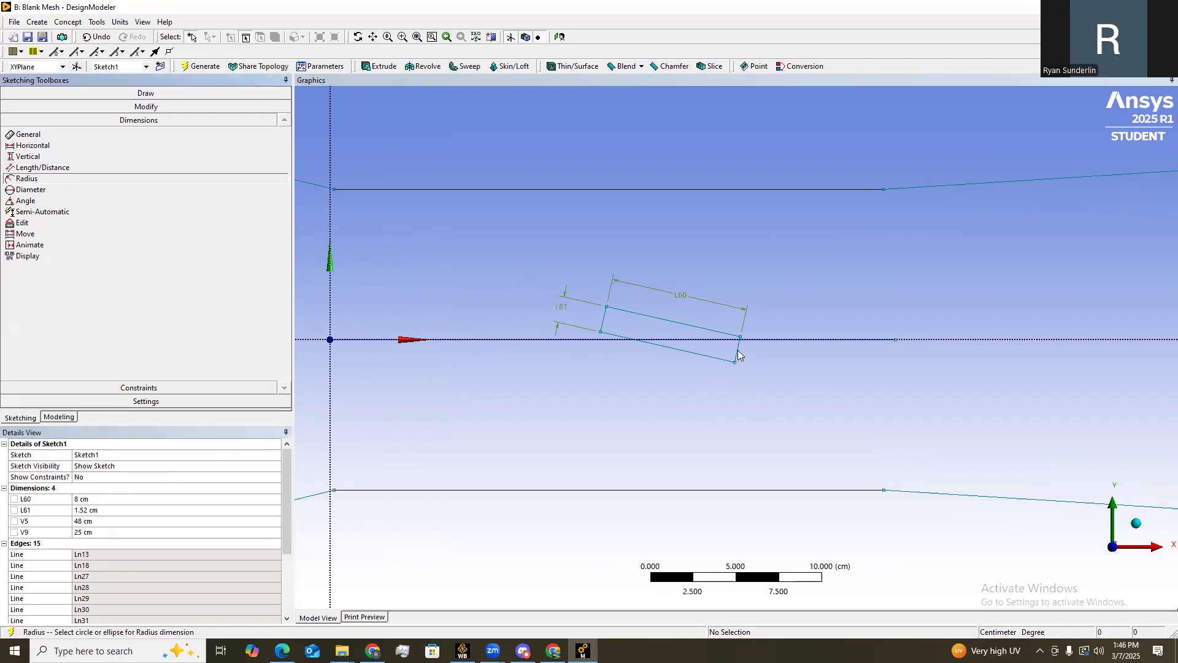
left_click(61, 201)
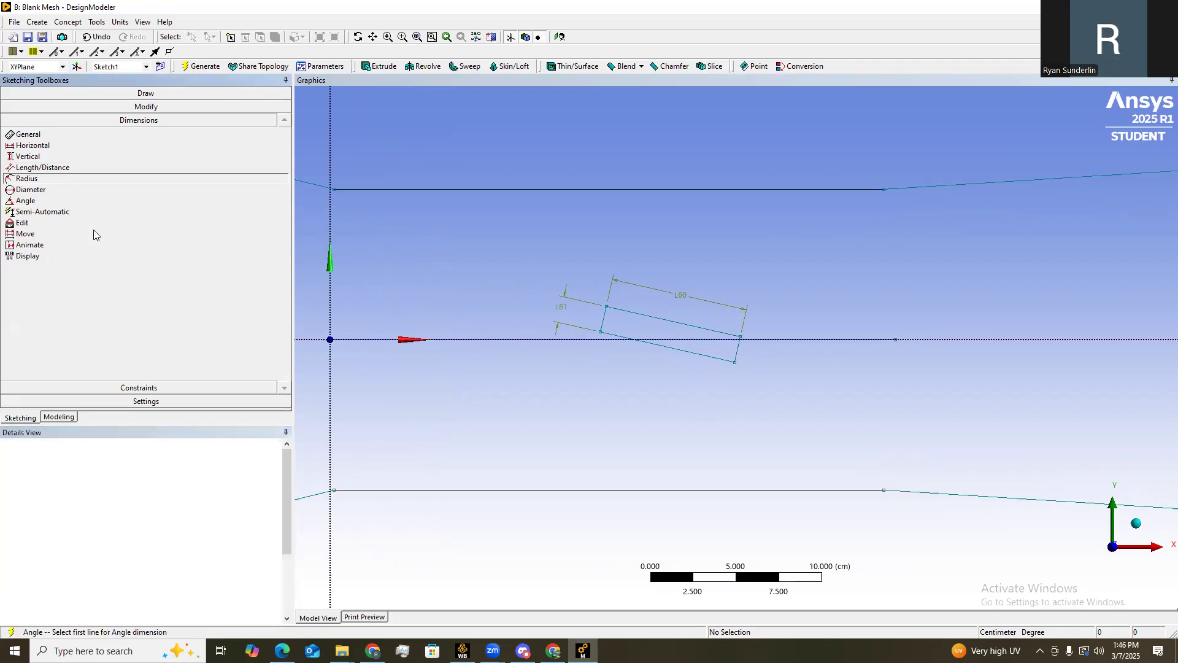
left_click(737, 353)
left_click(759, 340)
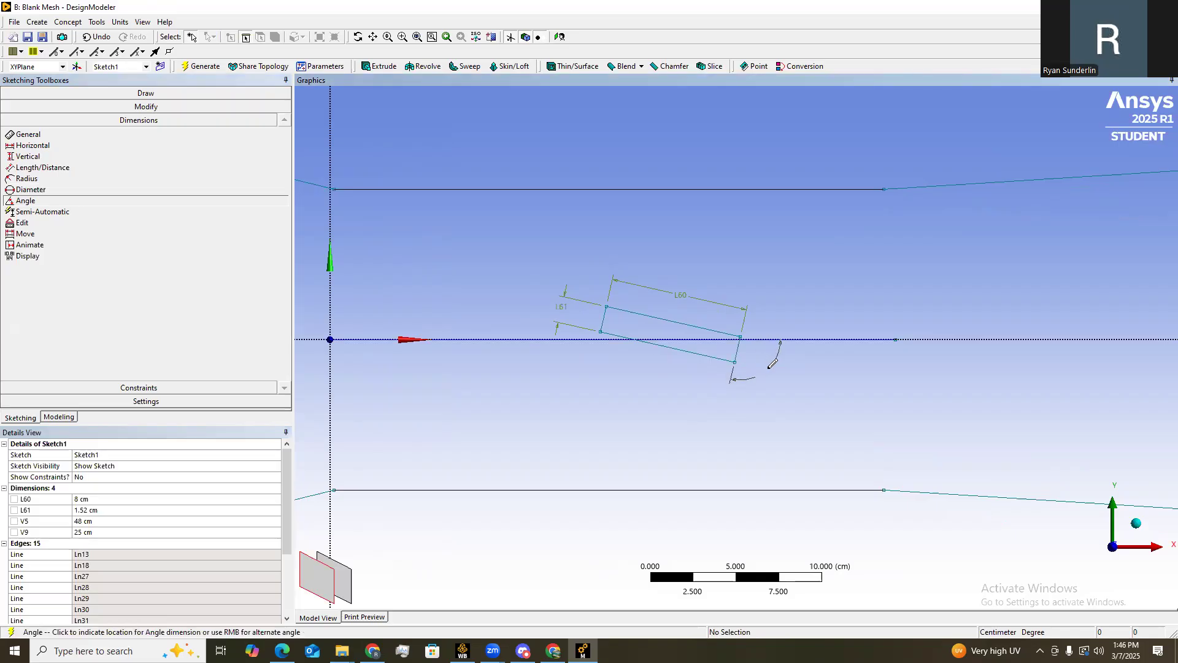
left_click(771, 365)
Try 80° for the angle between the rectangle's short edge and the centerline, and set it to 100° instead
left_click(123, 498)
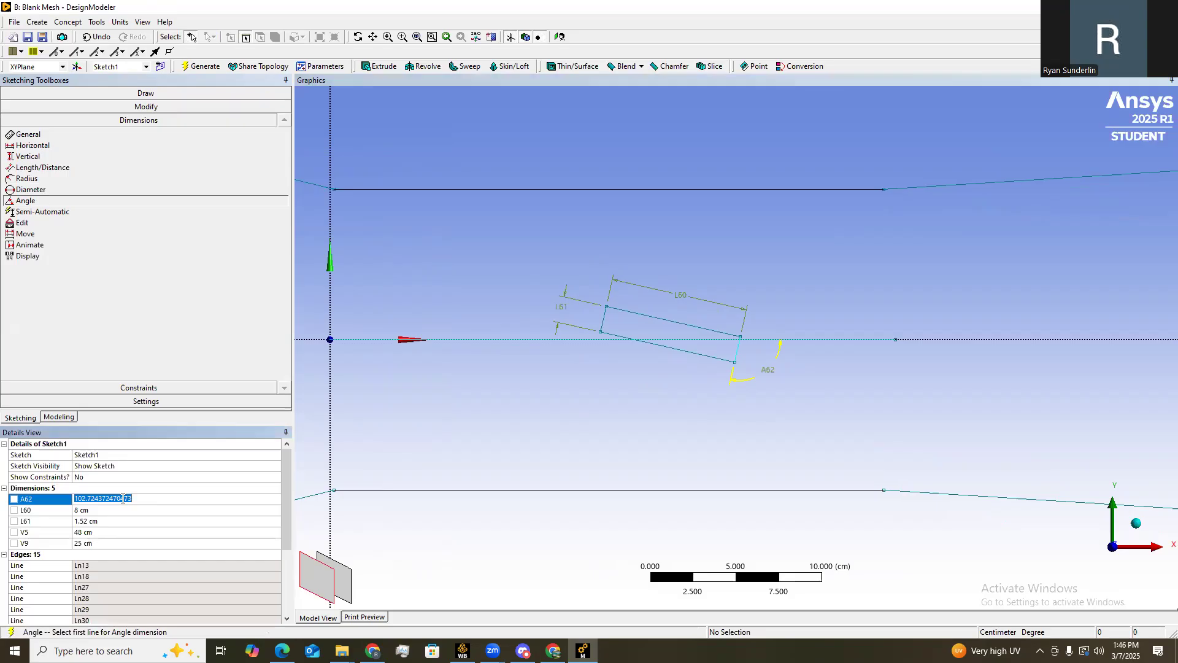
type("80")
key("Return")
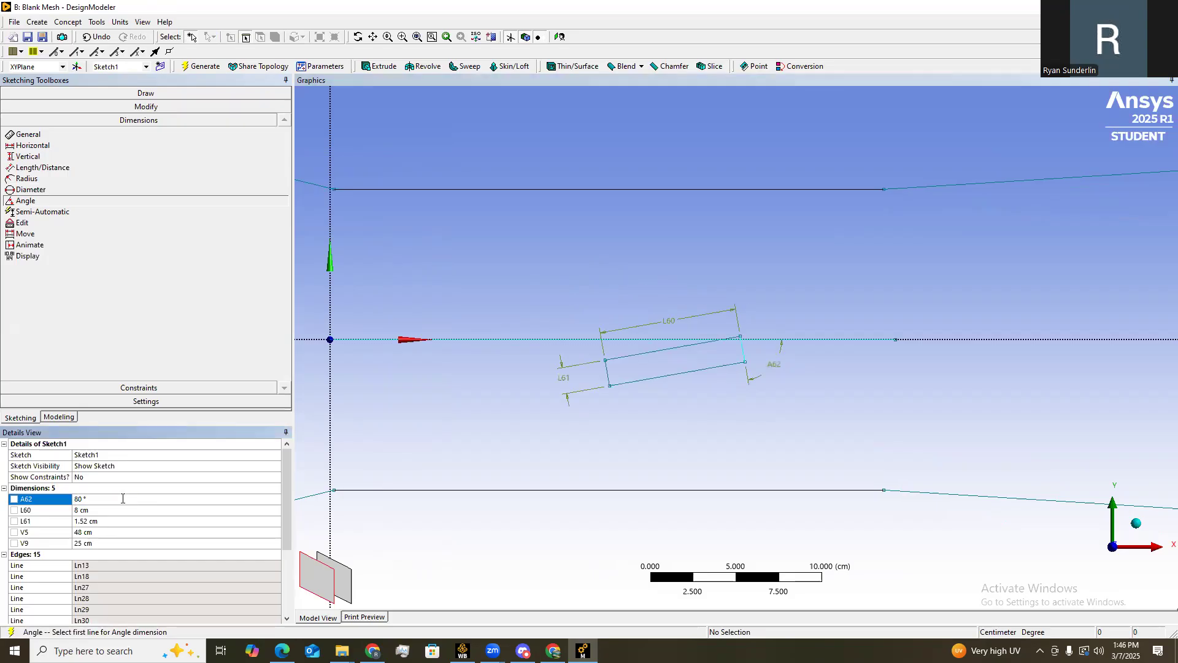
type("100")
key("Return")
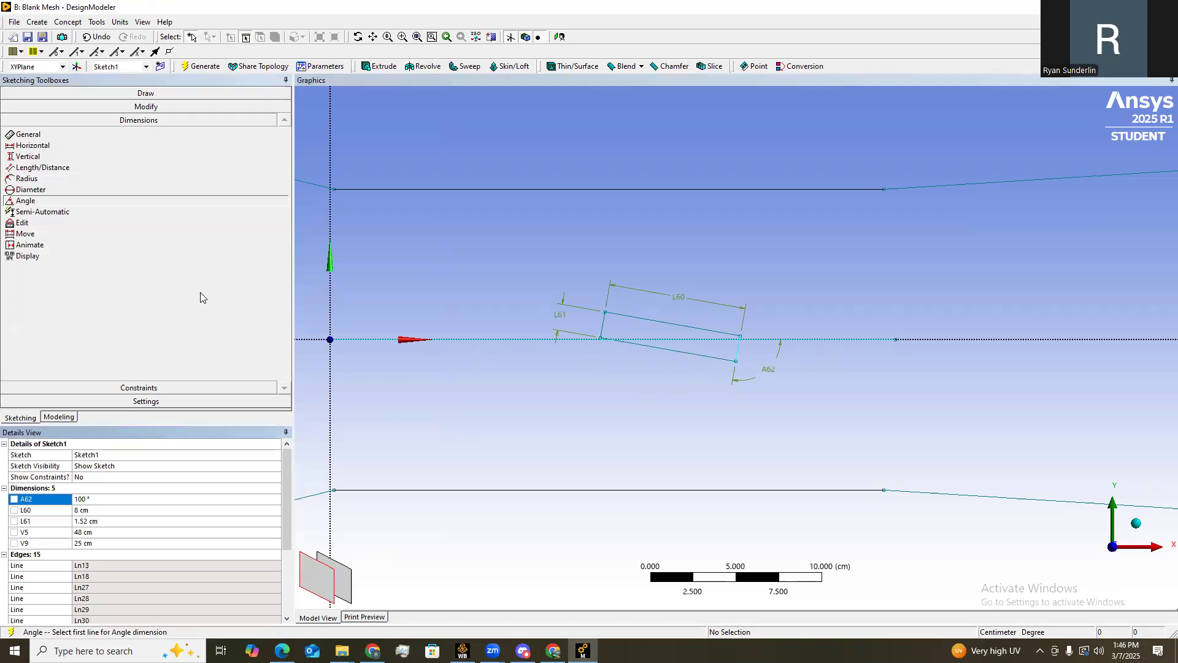
Shift the tilted rectangle slightly toward the origin with the Drag tool, keeping it on the throat centerline
left_click(155, 108)
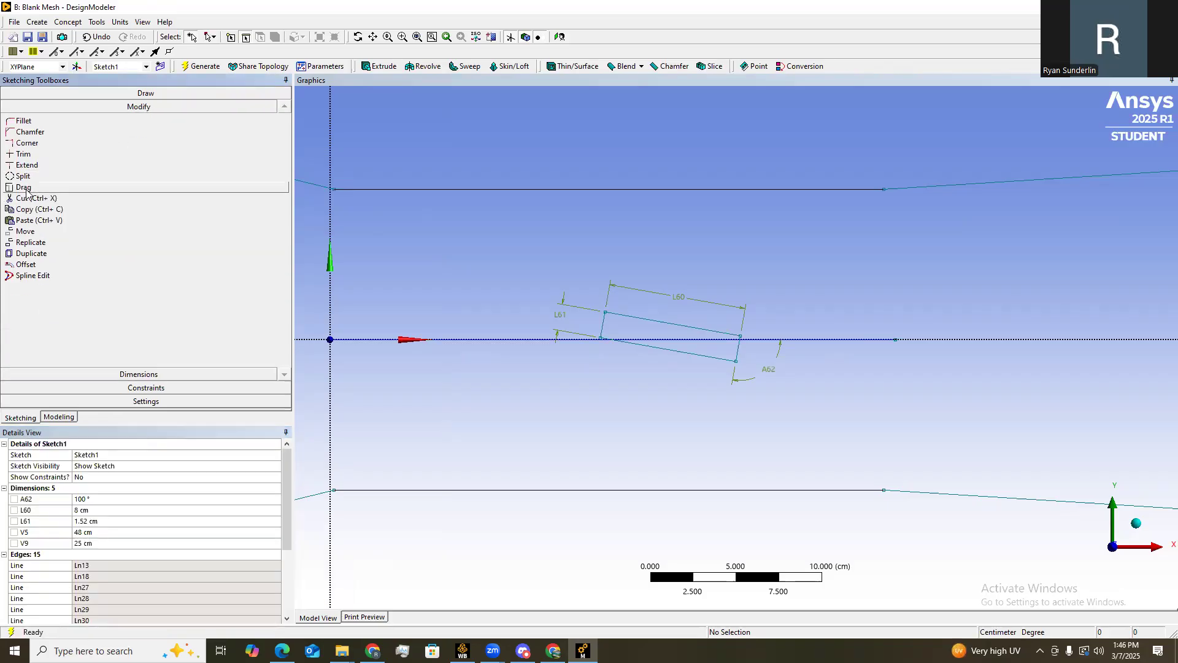
left_click(25, 187)
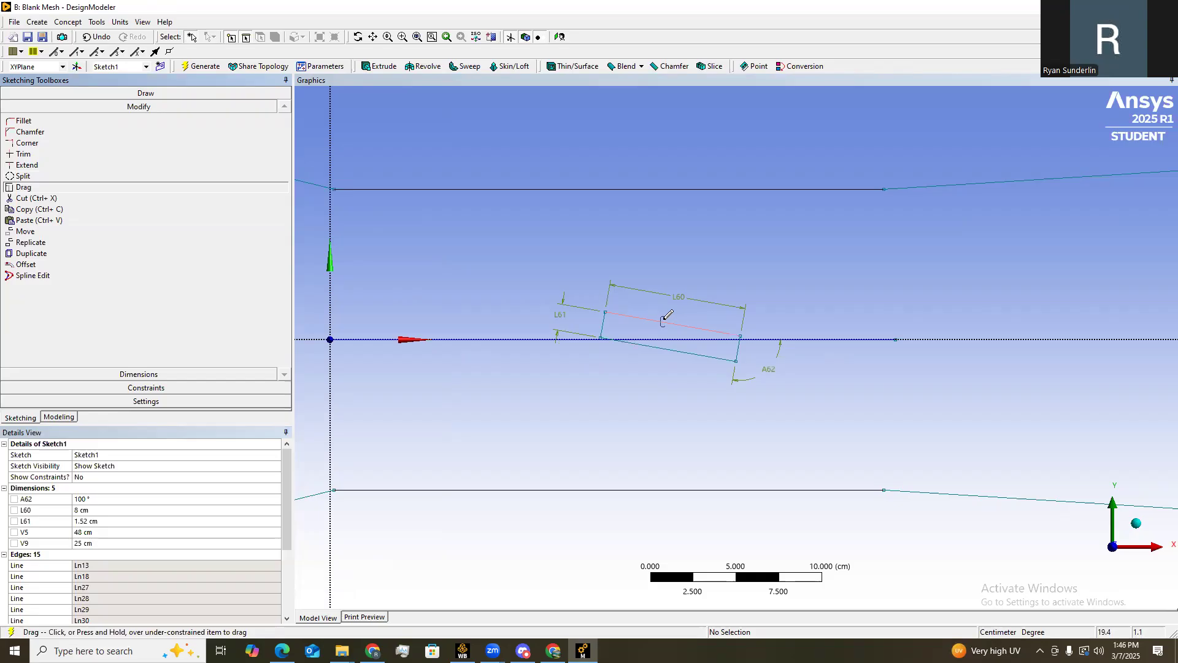
left_click(605, 314)
mouse_move(592, 319)
left_mouse_down()
mouse_move(580, 318)
mouse_move(609, 313)
mouse_move(578, 324)
left_mouse_up()
scroll(686, 334, "down", 2)
scroll(614, 335, "up", 2)
left_click_drag(607, 319, 606, 319)
scroll(758, 342, "up", 3)
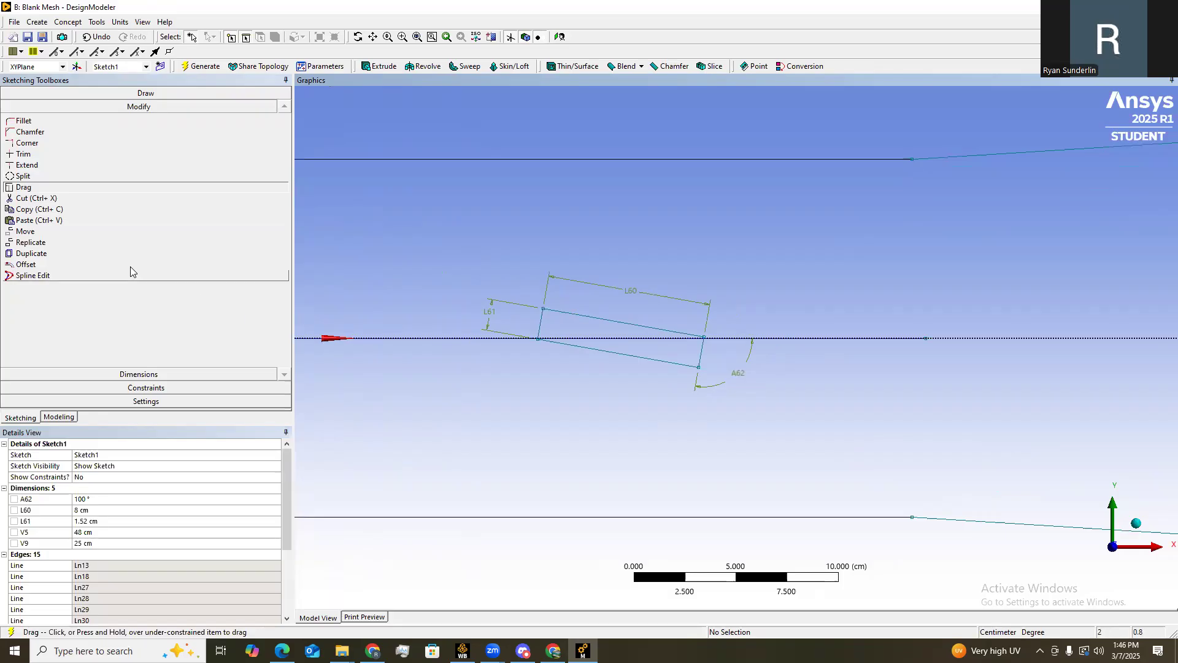
Trim away the horizontal centerline's segments before, inside and beyond the tilted rectangle
left_click(25, 154)
left_click(408, 340)
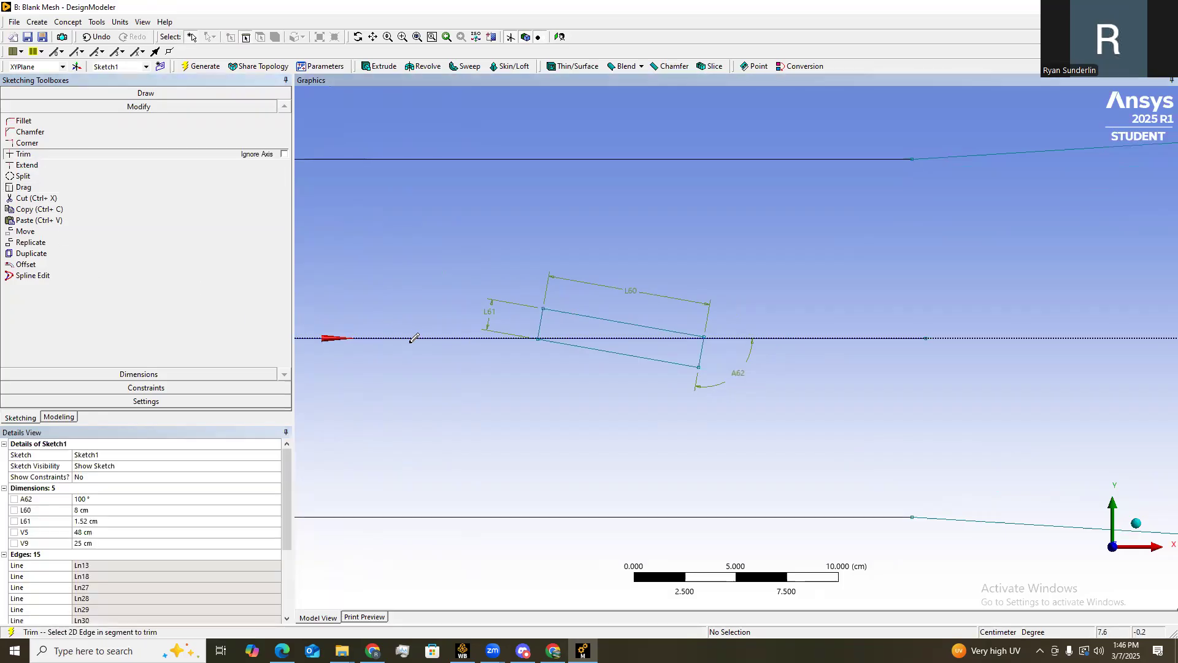
left_click(591, 339)
left_click(814, 337)
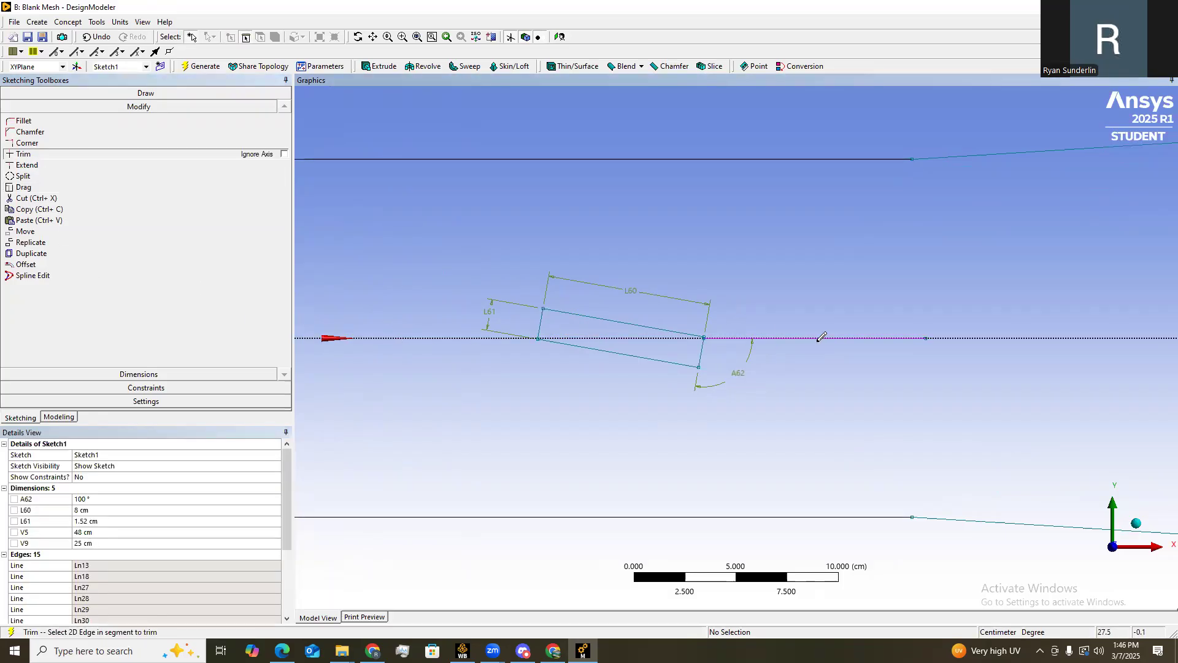
scroll(813, 337, "down", 3)
scroll(755, 337, "up", 2)
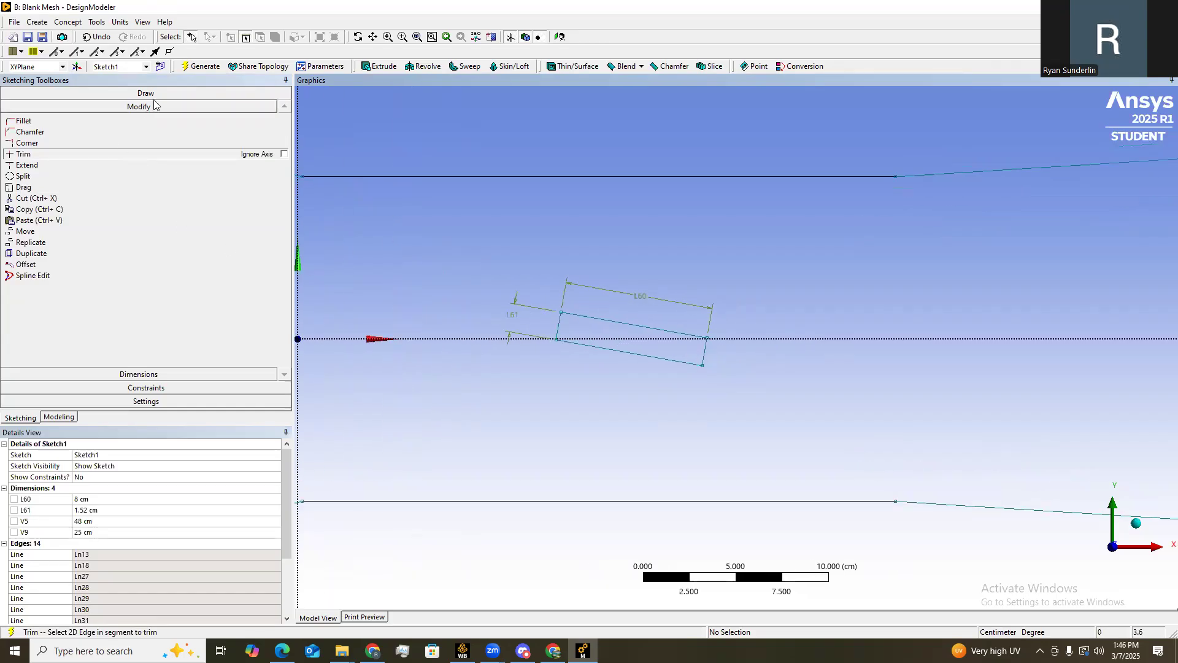
scroll(675, 368, "down", 4)
scroll(674, 368, "up", 3)
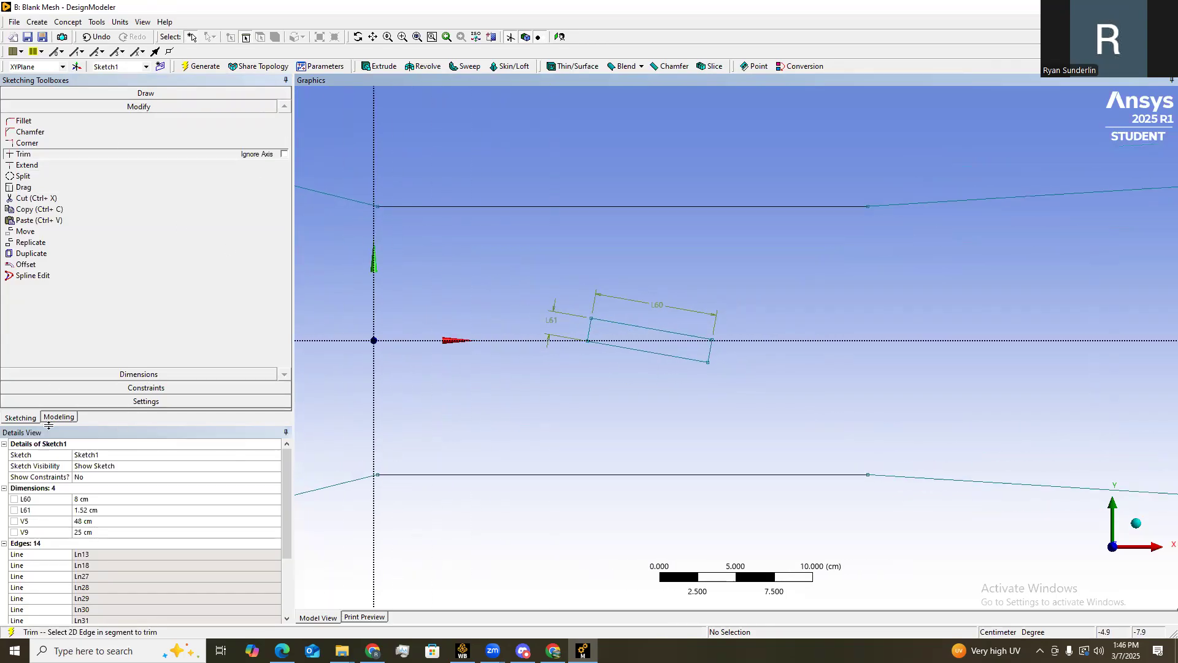
Generate the edited duct geometry and unsuppress the surface body
left_click(200, 67)
left_click(59, 417)
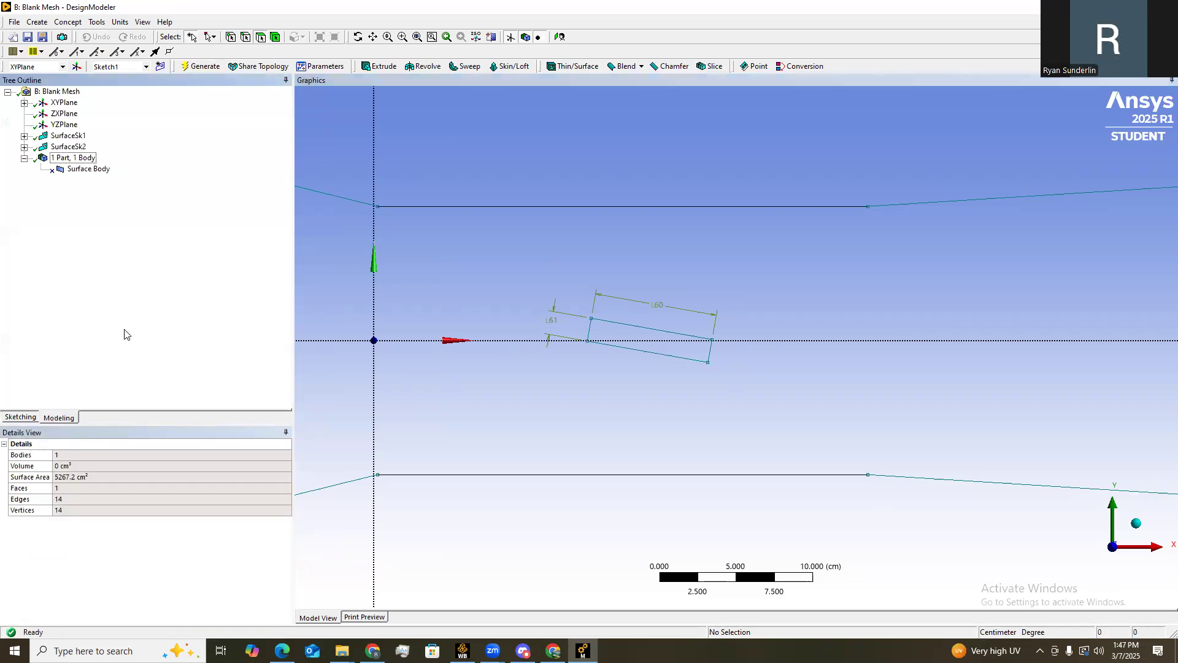
right_click(96, 169)
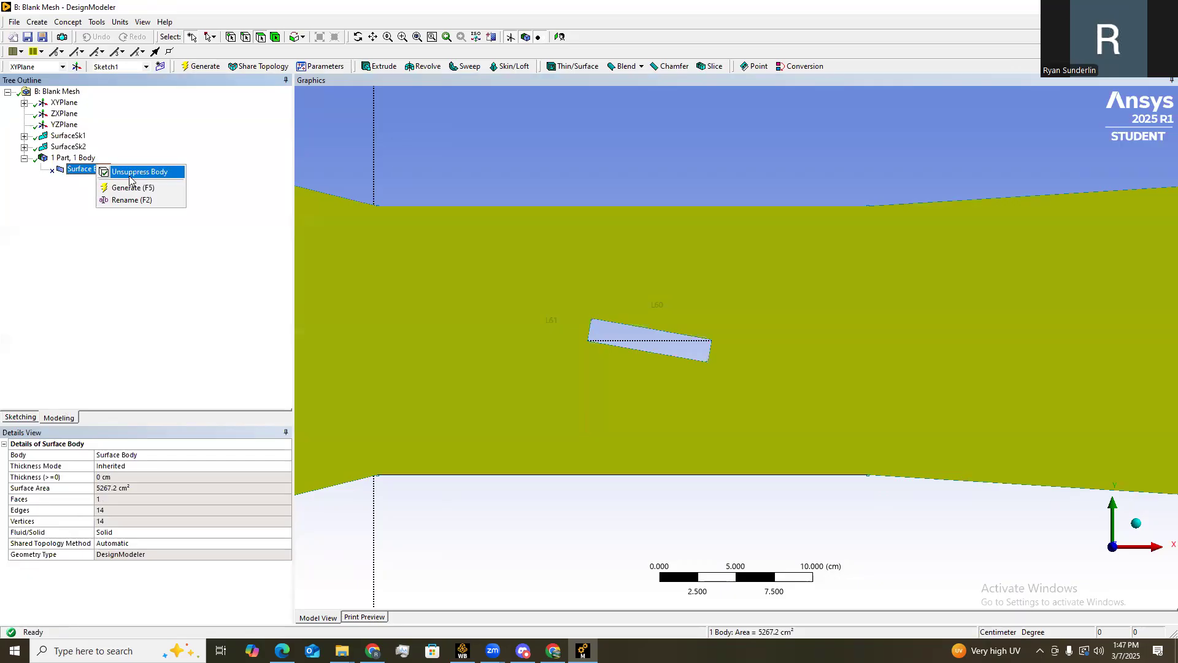
left_click(139, 171)
scroll(668, 400, "down", 3)
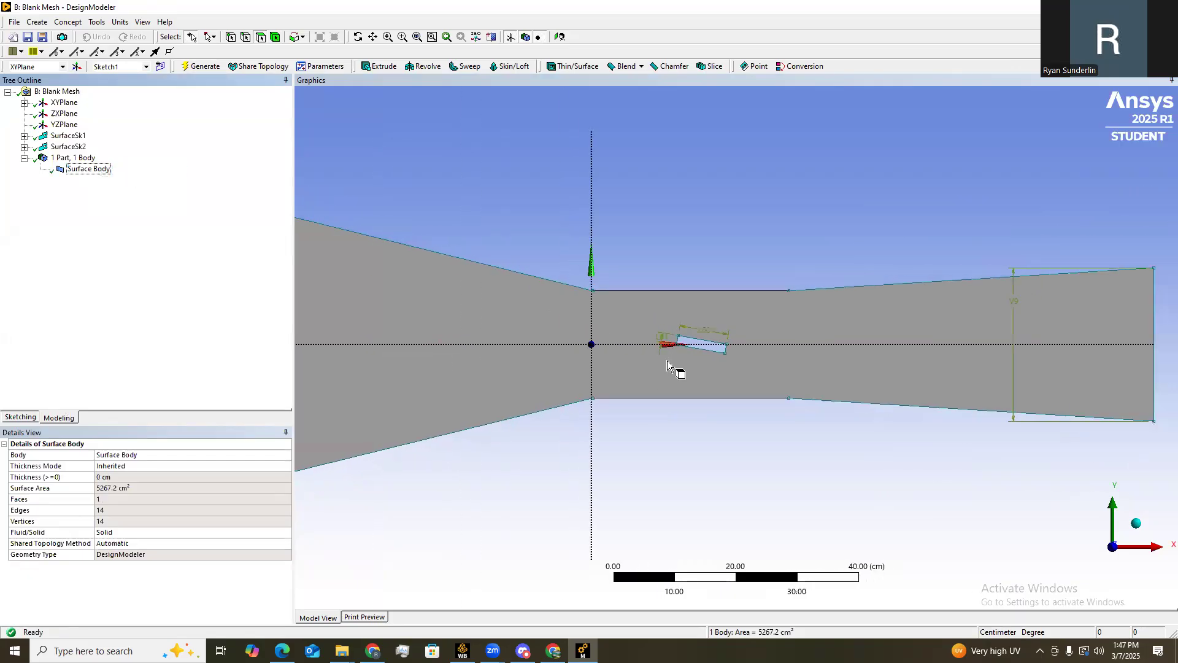
scroll(625, 325, "up", 2)
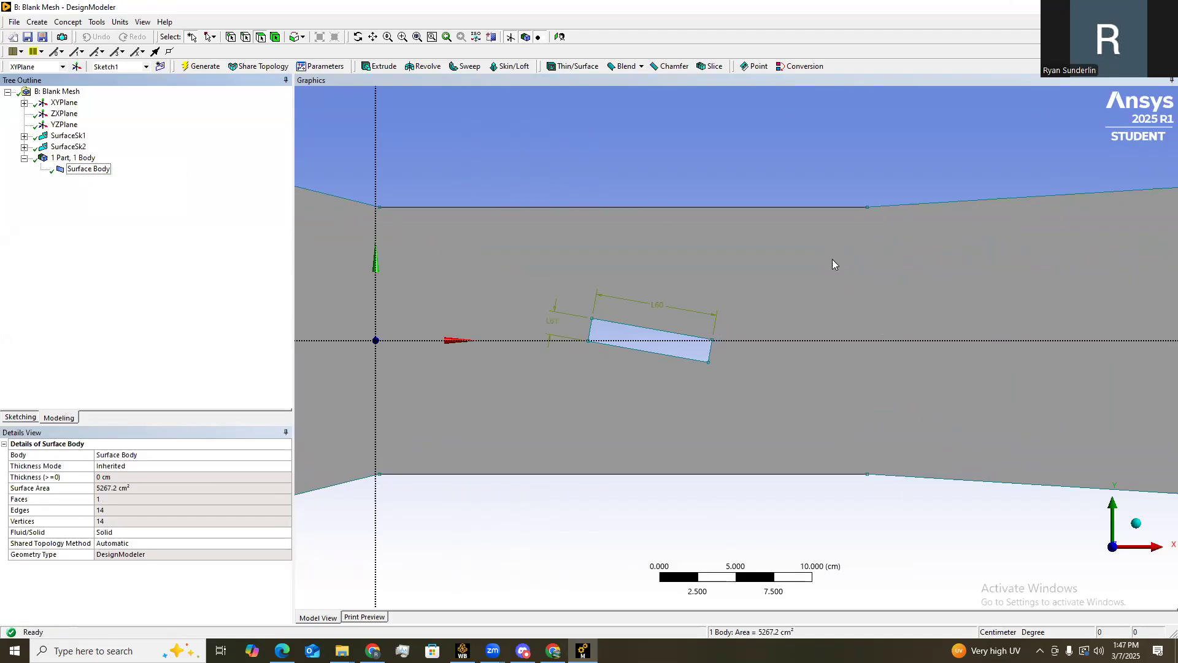
Close DesignModeler and open the Blank Mesh system's mesh from Workbench in Ansys Meshing, re-reading the upstream data
key("alt+F4")
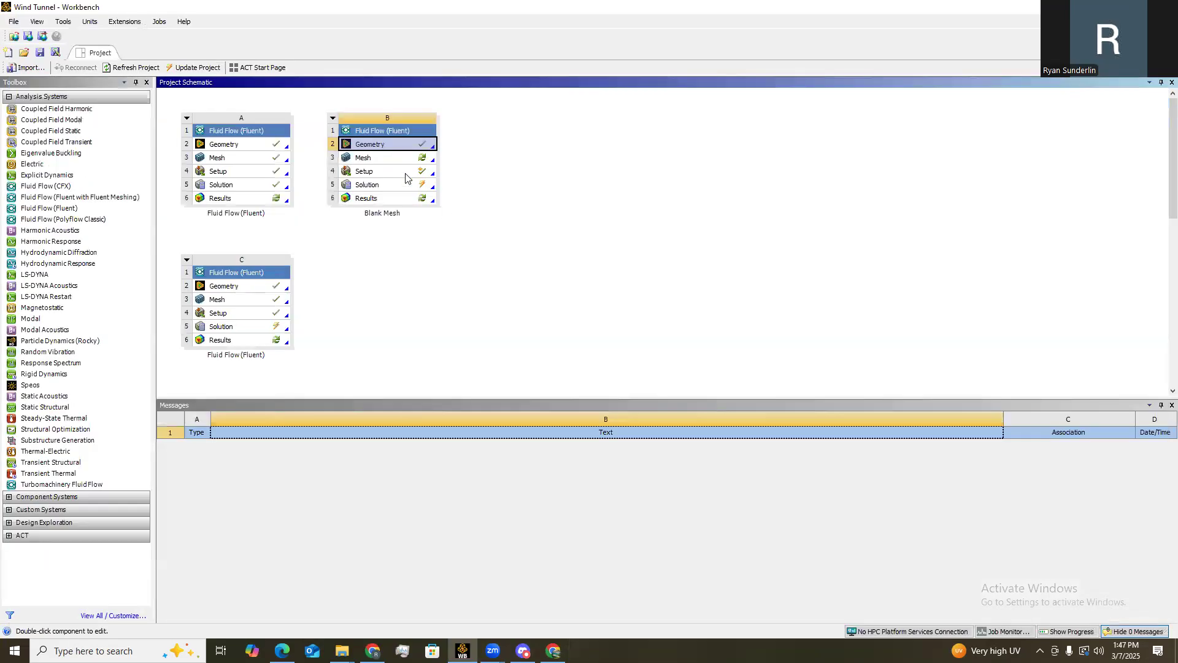
double_click(414, 158)
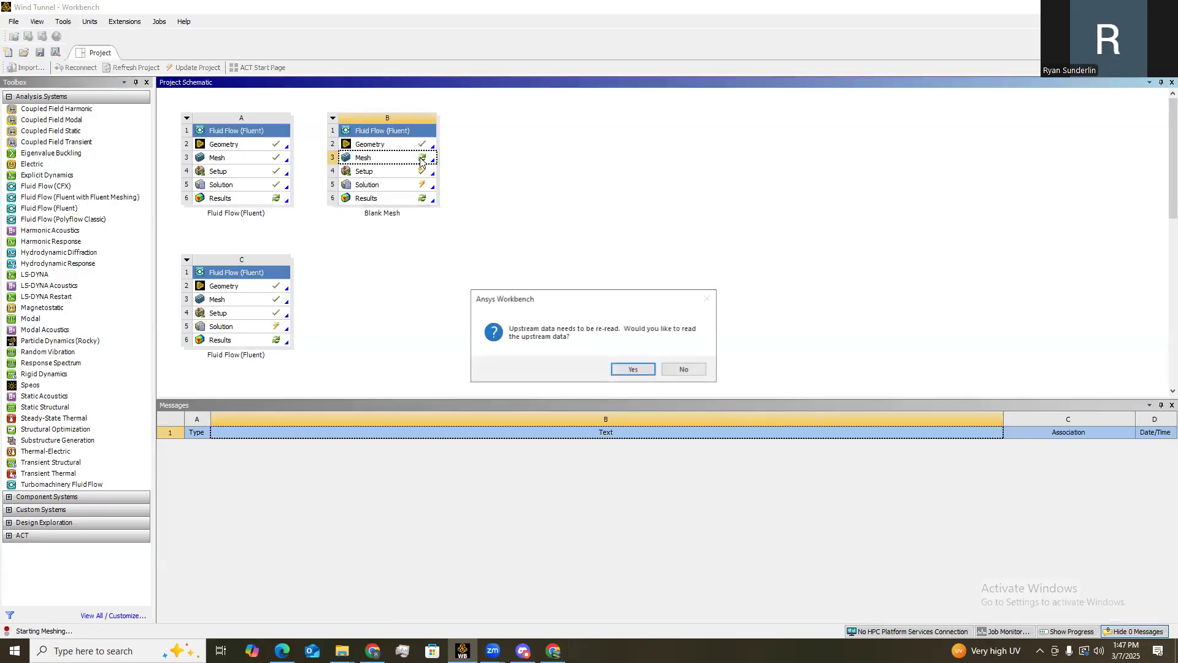
left_click(628, 373)
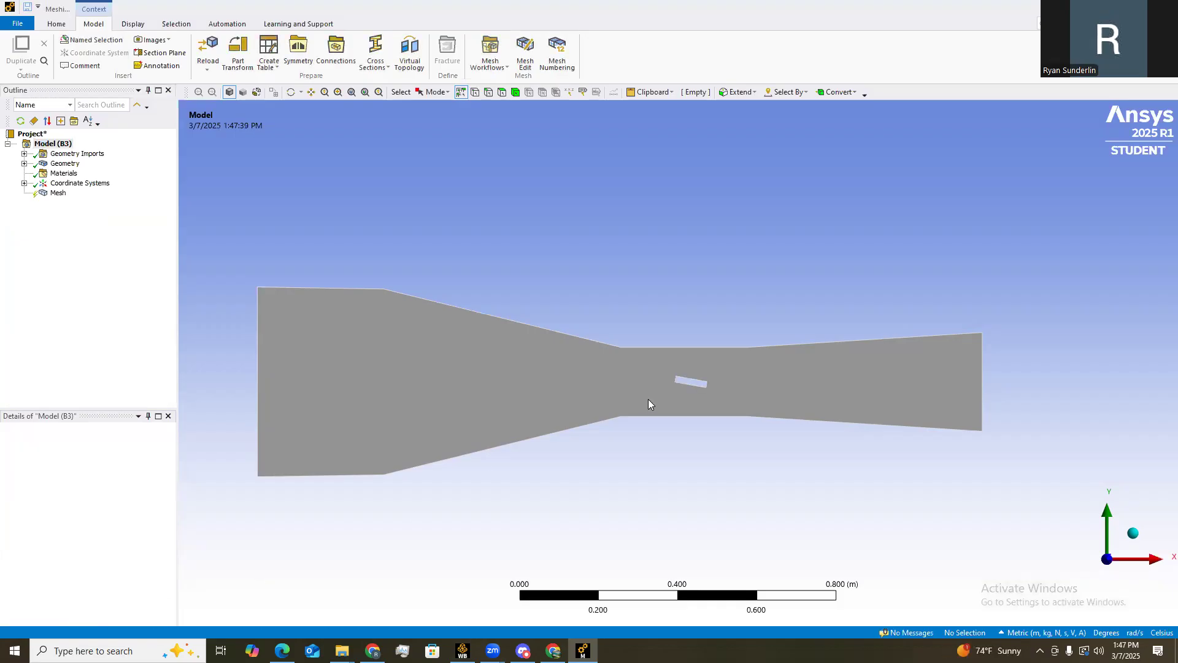
scroll(673, 466, "up", 4)
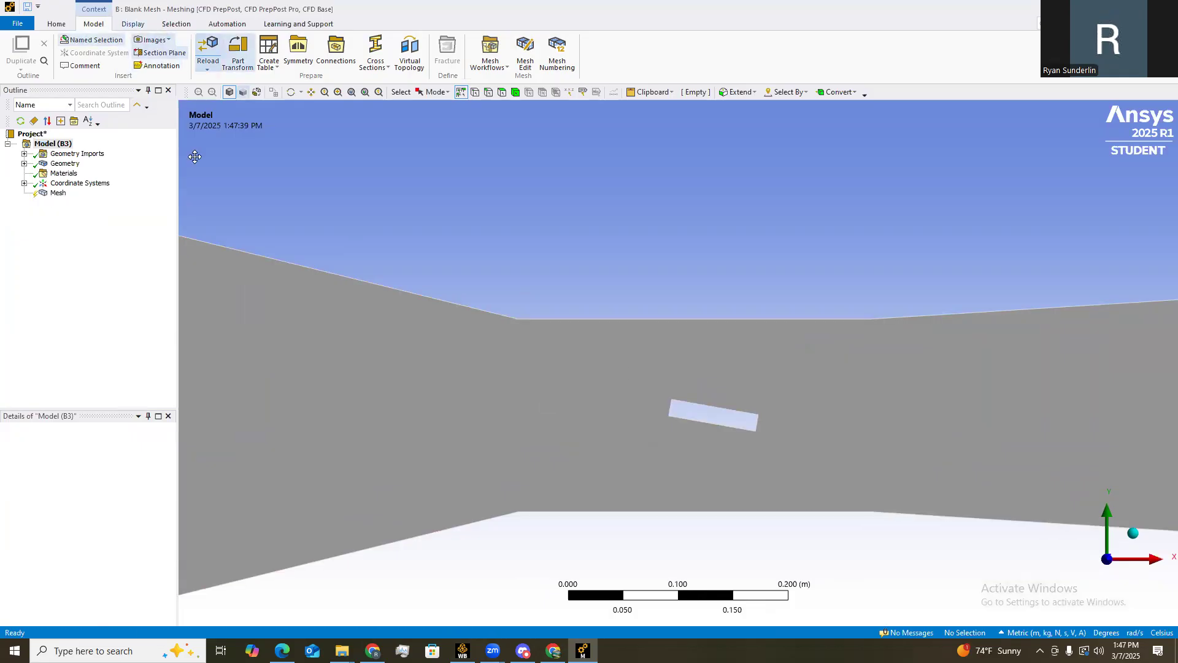
Add a mesh method scoped to the duct surface body and set it to Triangles
left_click(58, 194)
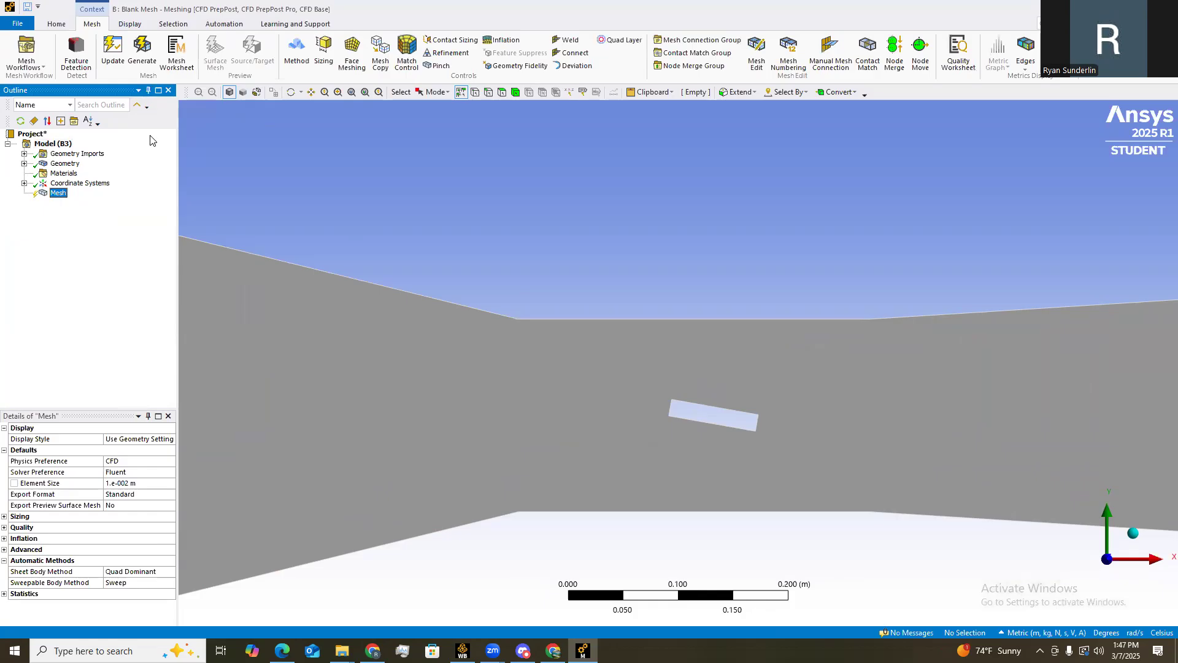
left_click(297, 52)
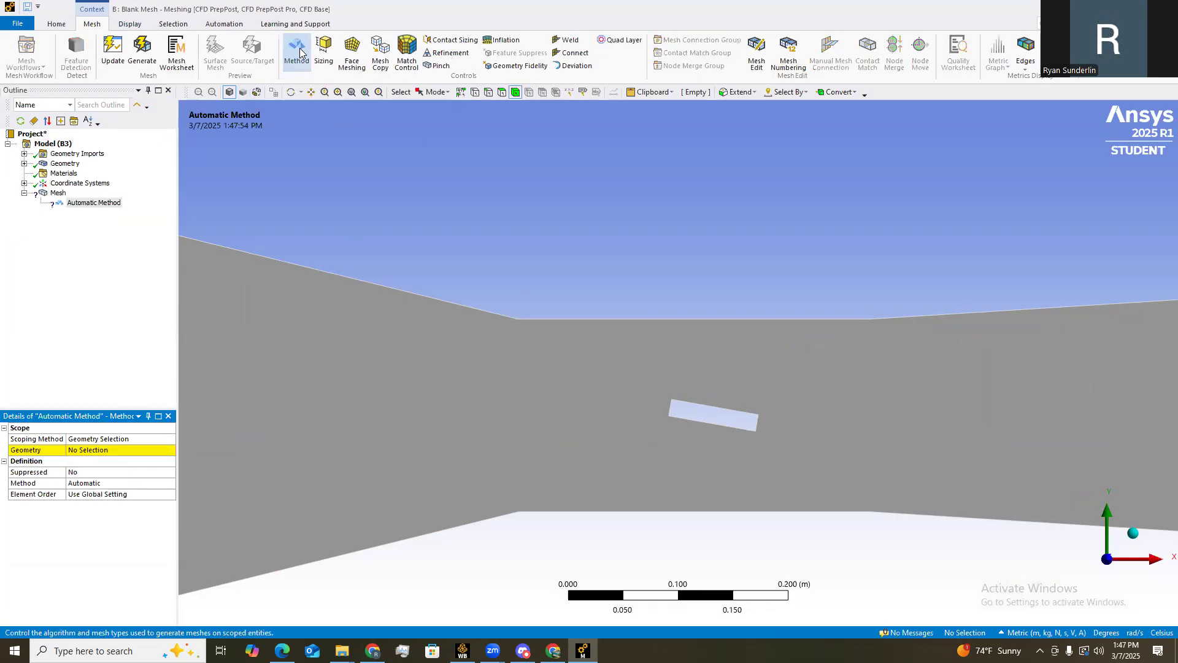
left_click(260, 264)
scroll(694, 426, "down", 5)
scroll(599, 404, "up", 5)
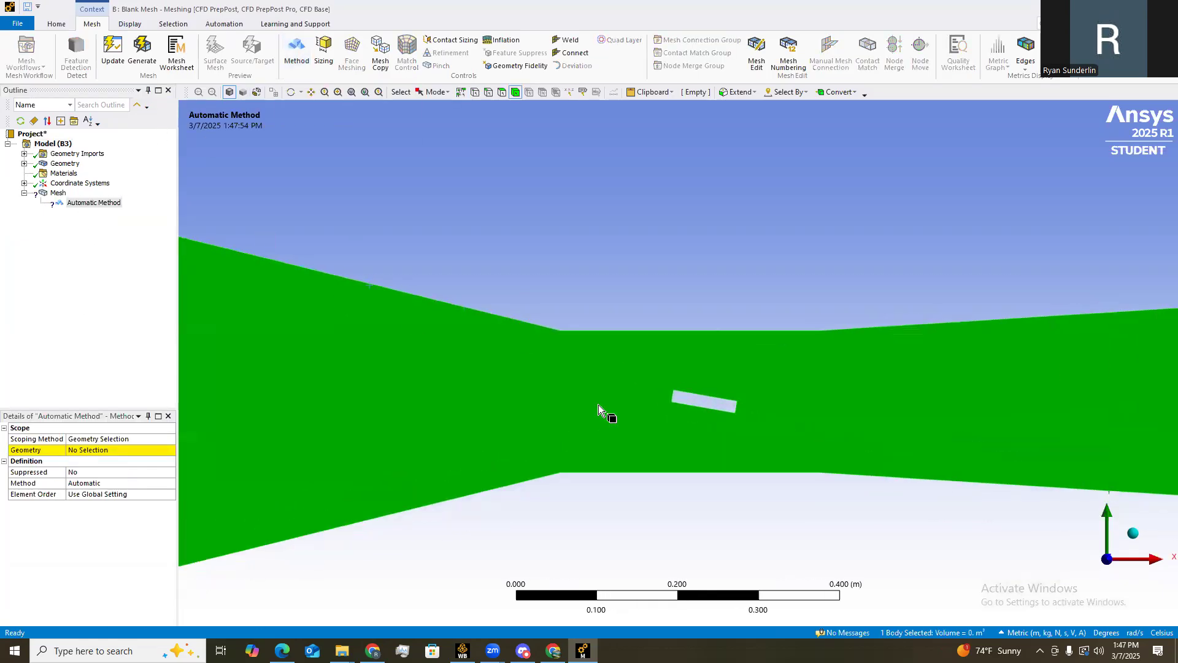
left_click(83, 451)
left_click(93, 451)
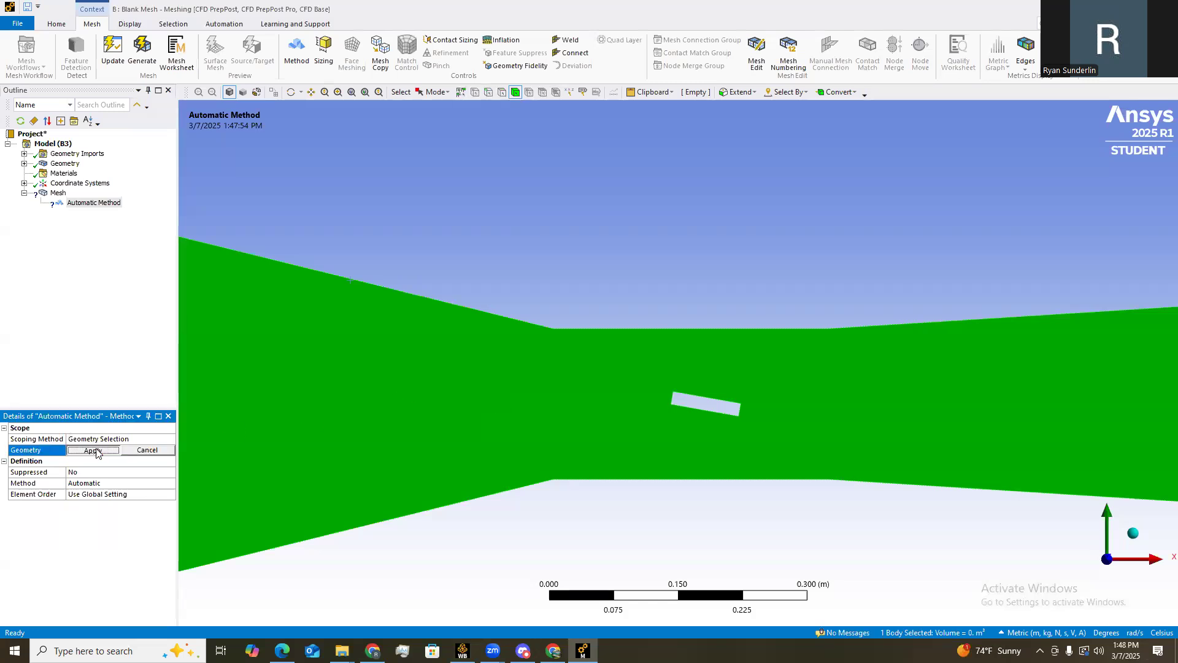
left_click(114, 486)
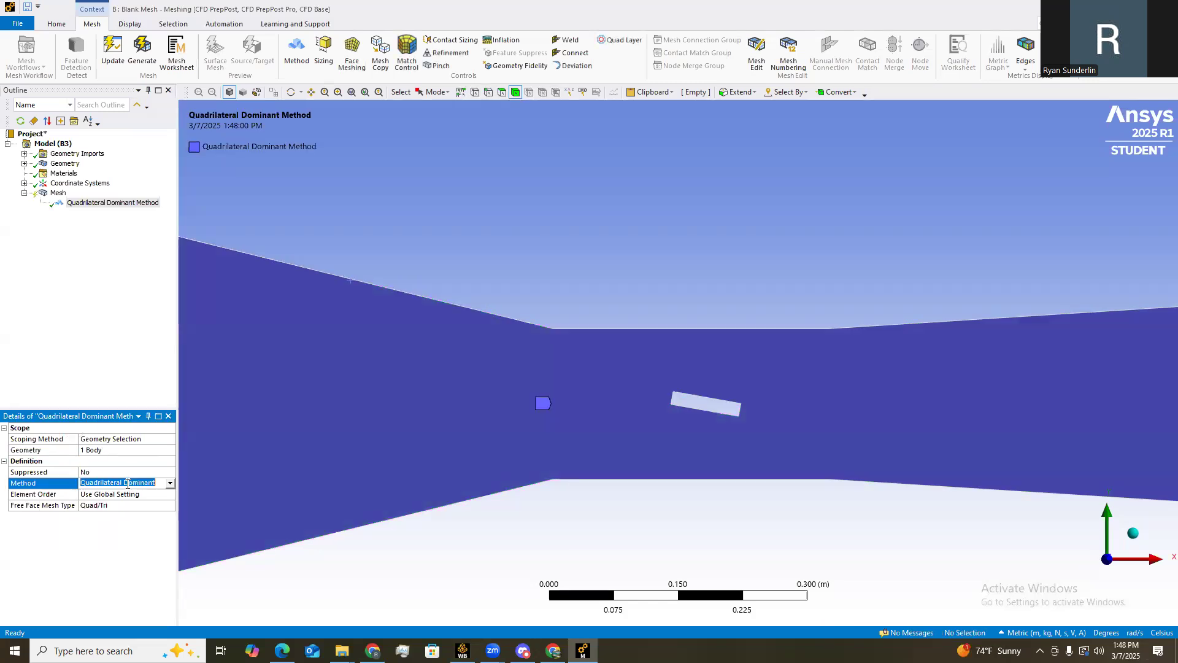
left_click(171, 485)
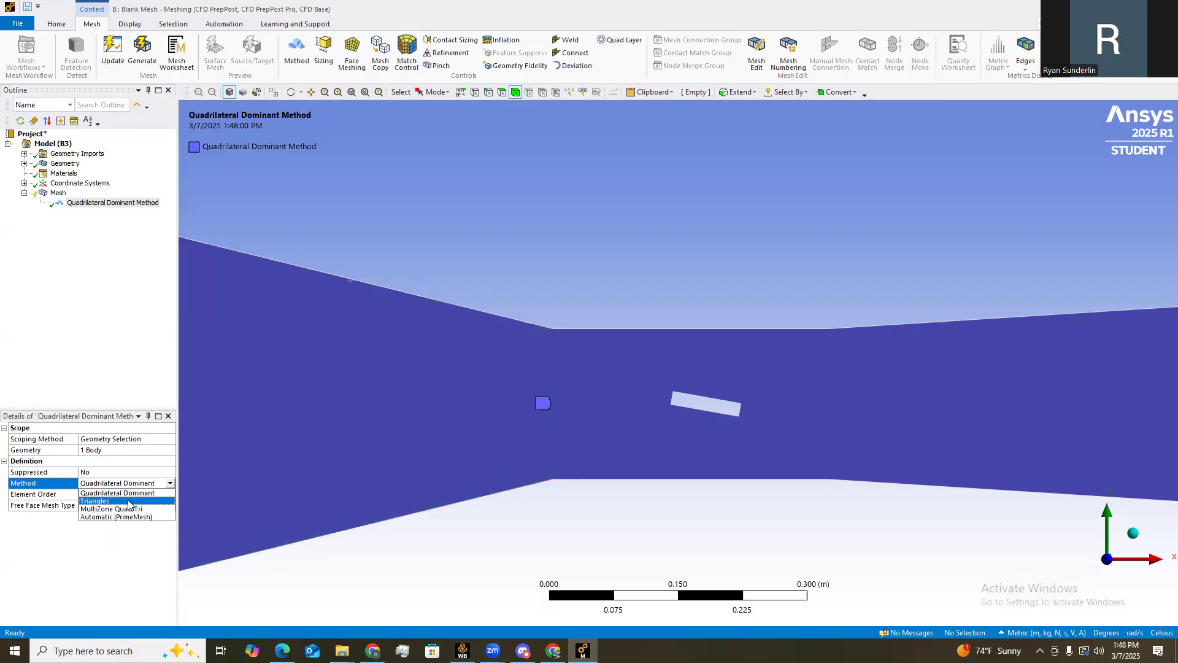
left_click(95, 501)
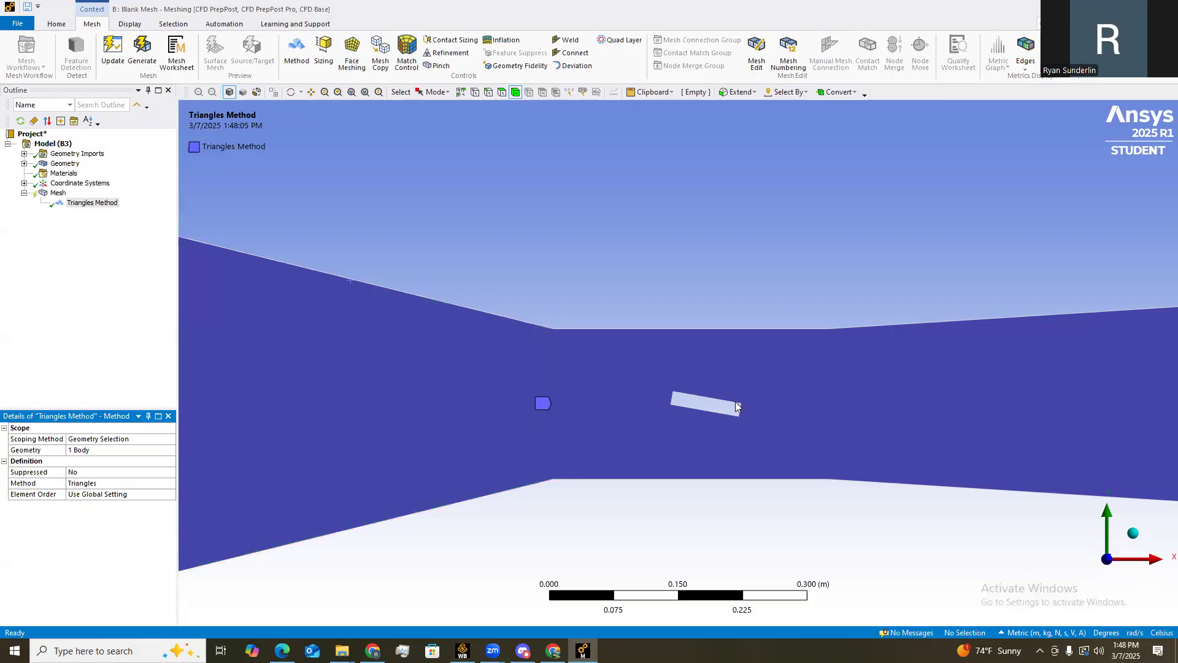
Set the global mesh element size to 0.01 m and generate the mesh
scroll(736, 407, "down", 4)
scroll(562, 389, "up", 2)
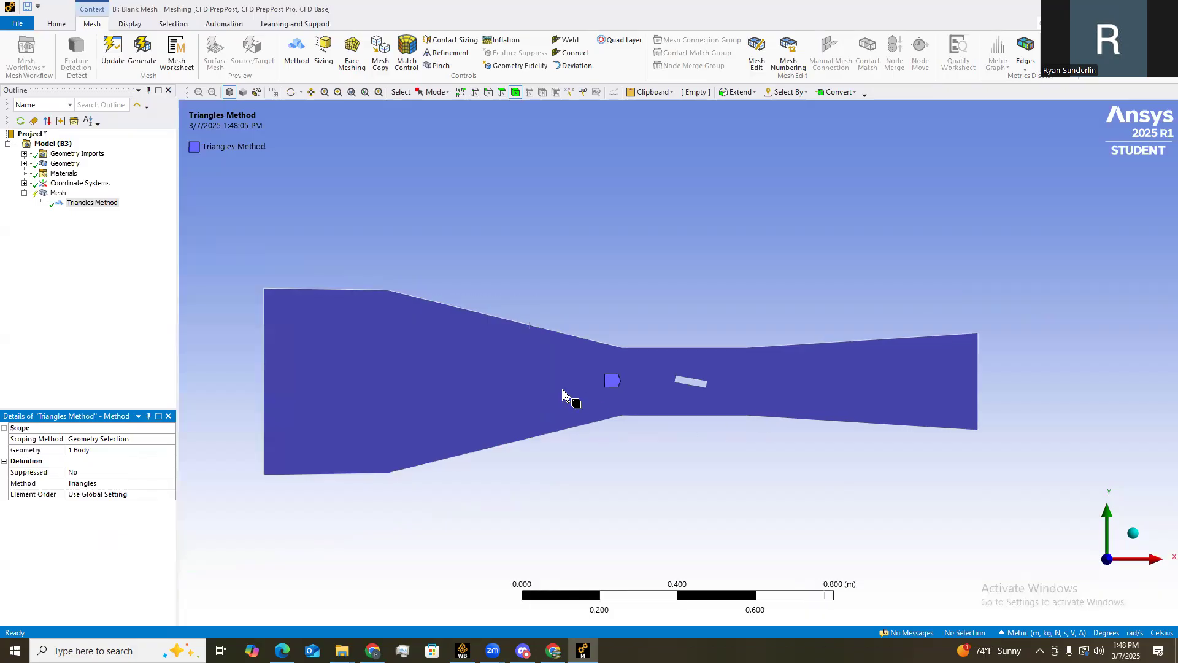
left_click(61, 194)
left_click(140, 483)
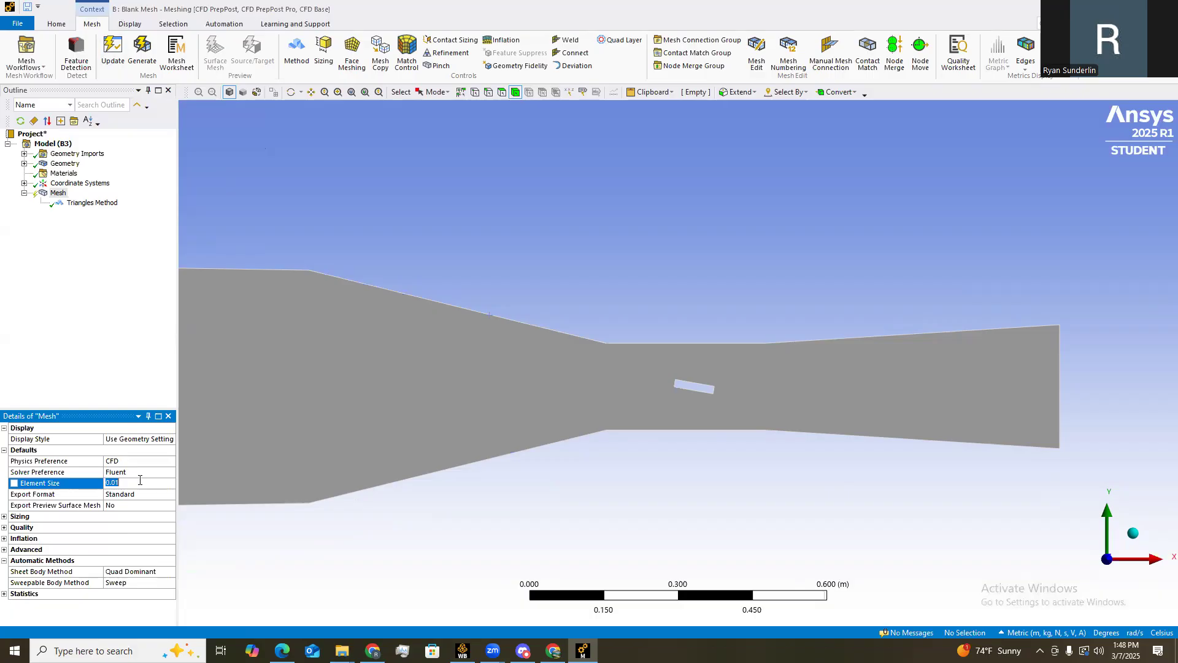
type("0.01")
key("Return")
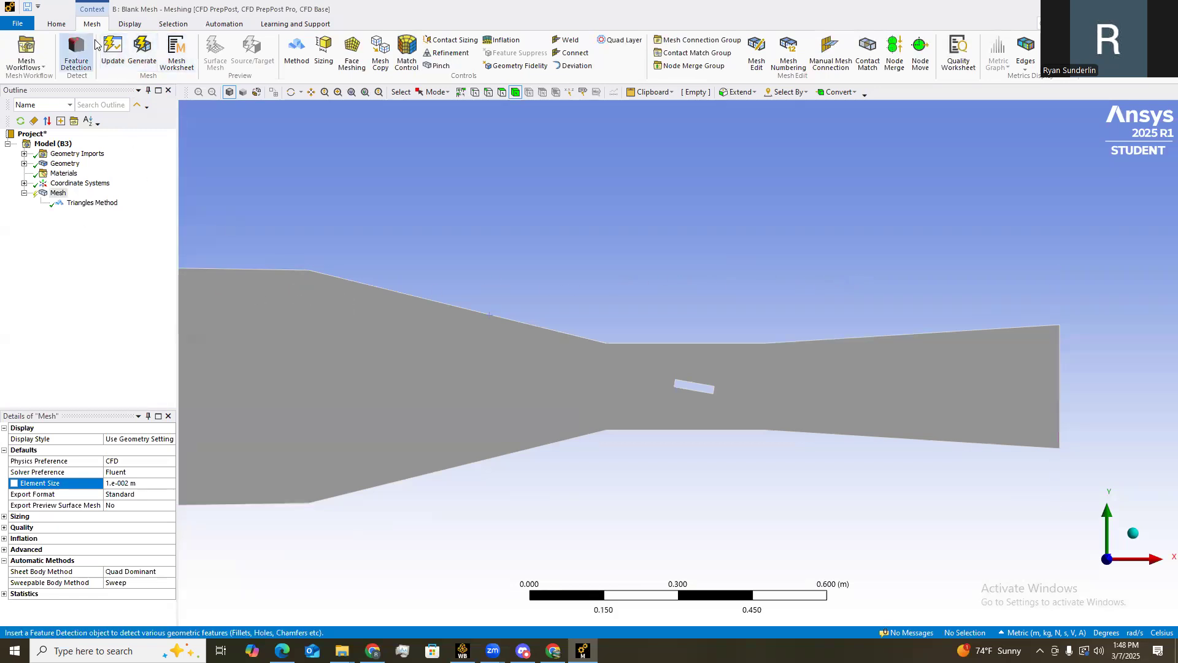
left_click(139, 51)
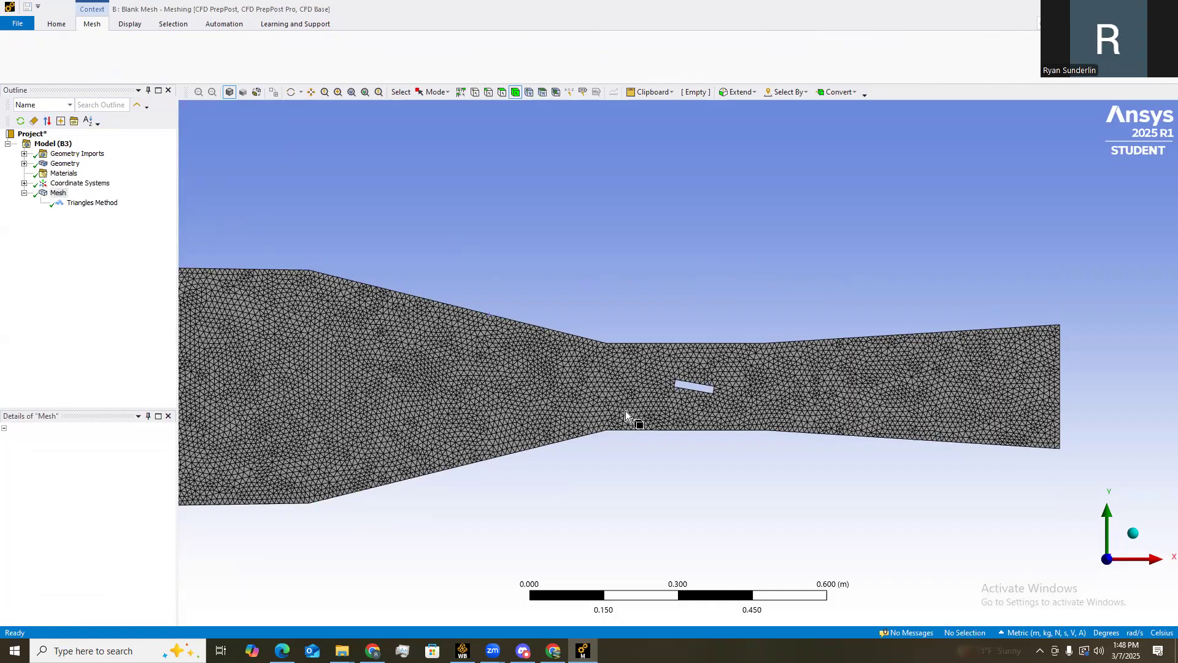
Create a named selection "Internal" from the four edges of the tilted rectangular cutout
scroll(625, 411, "up", 2)
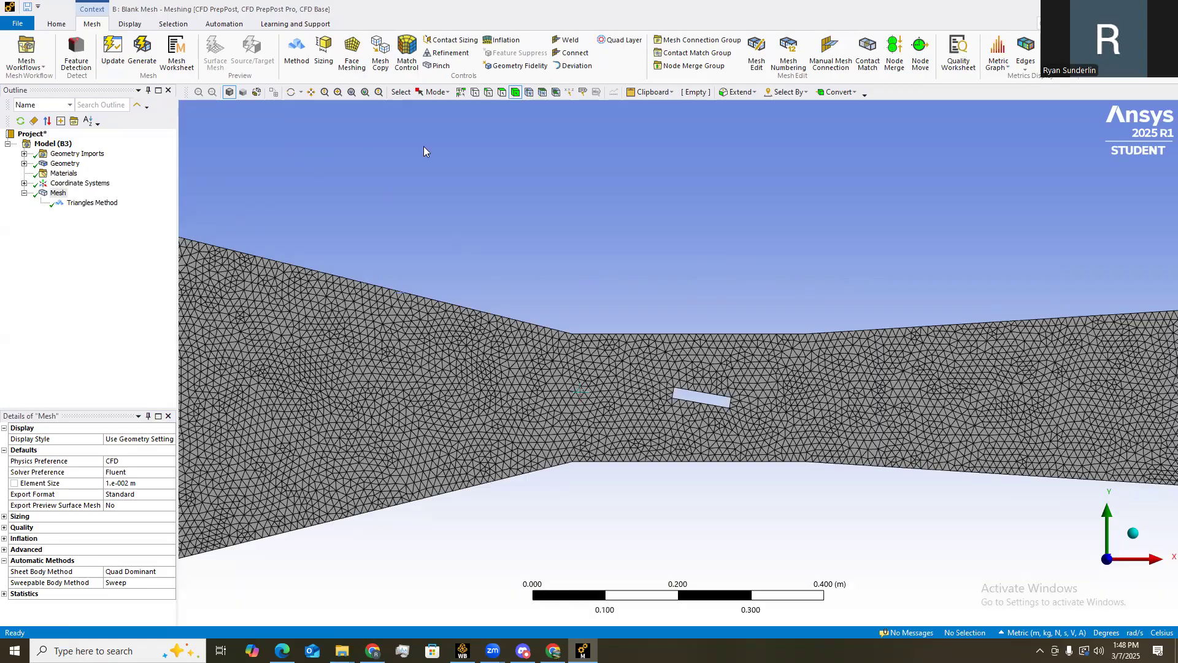
scroll(635, 116, "up", 1)
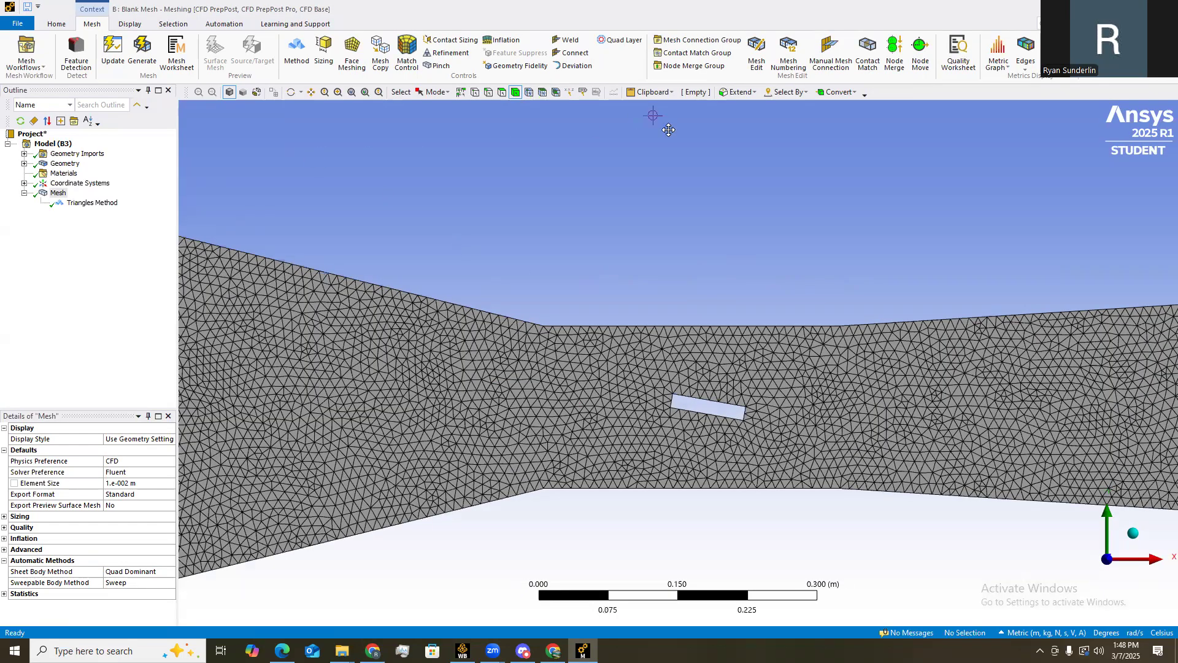
left_click(489, 92)
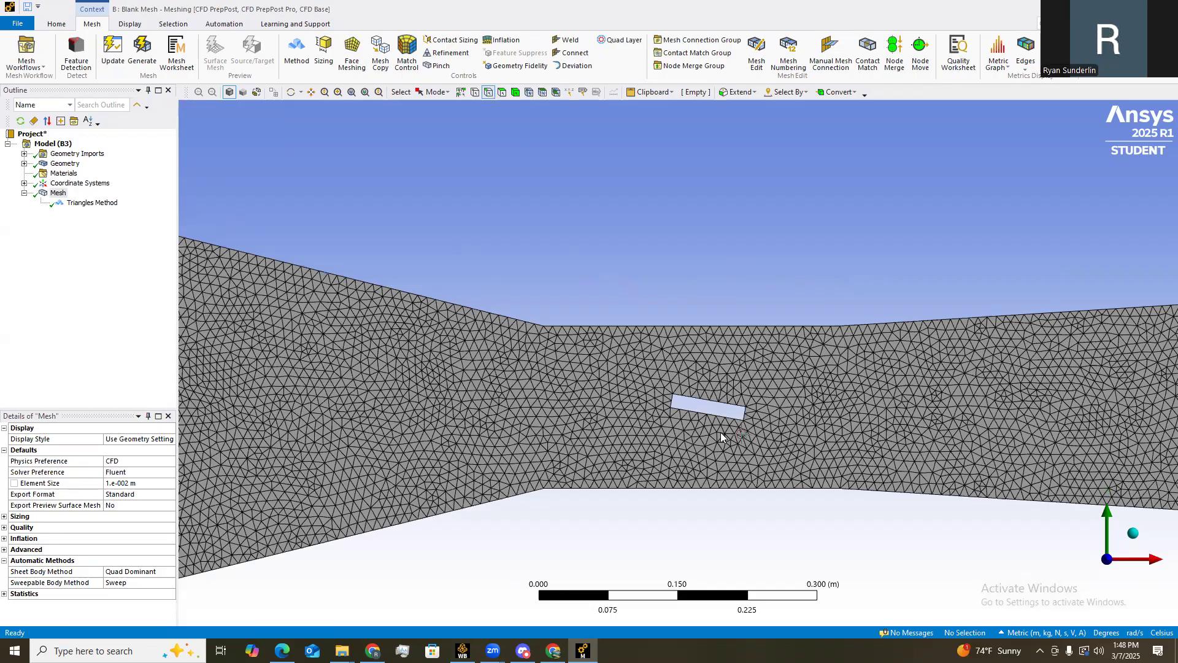
left_click(727, 404)
scroll(673, 406, "up", 1)
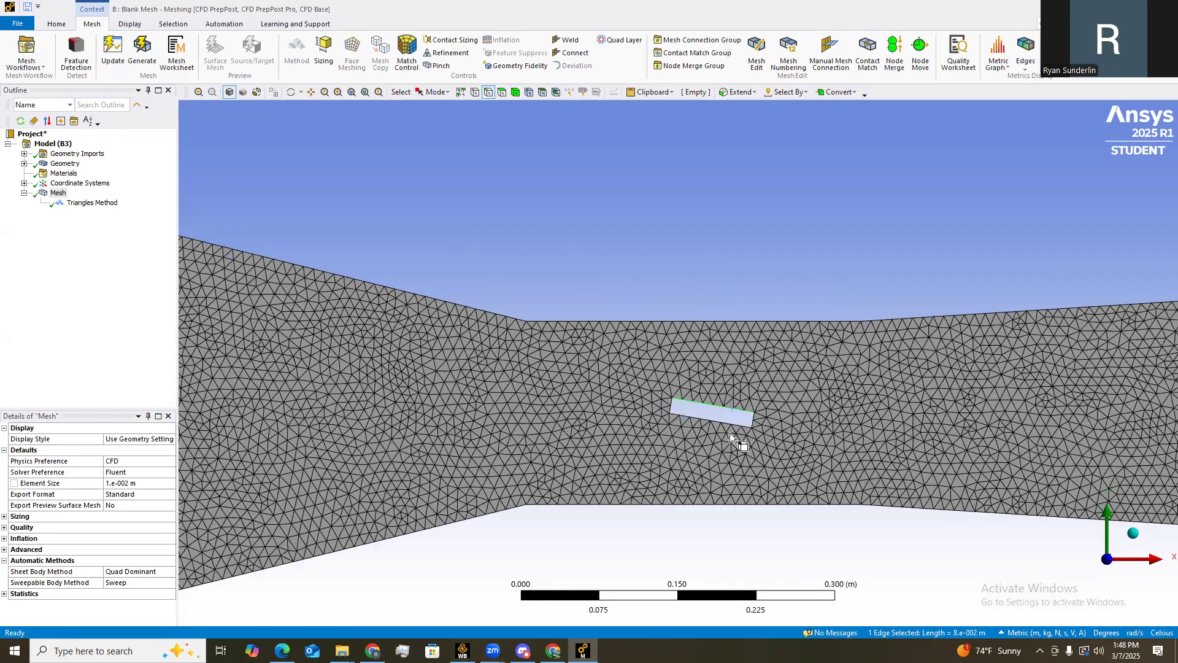
scroll(731, 433, "up", 1)
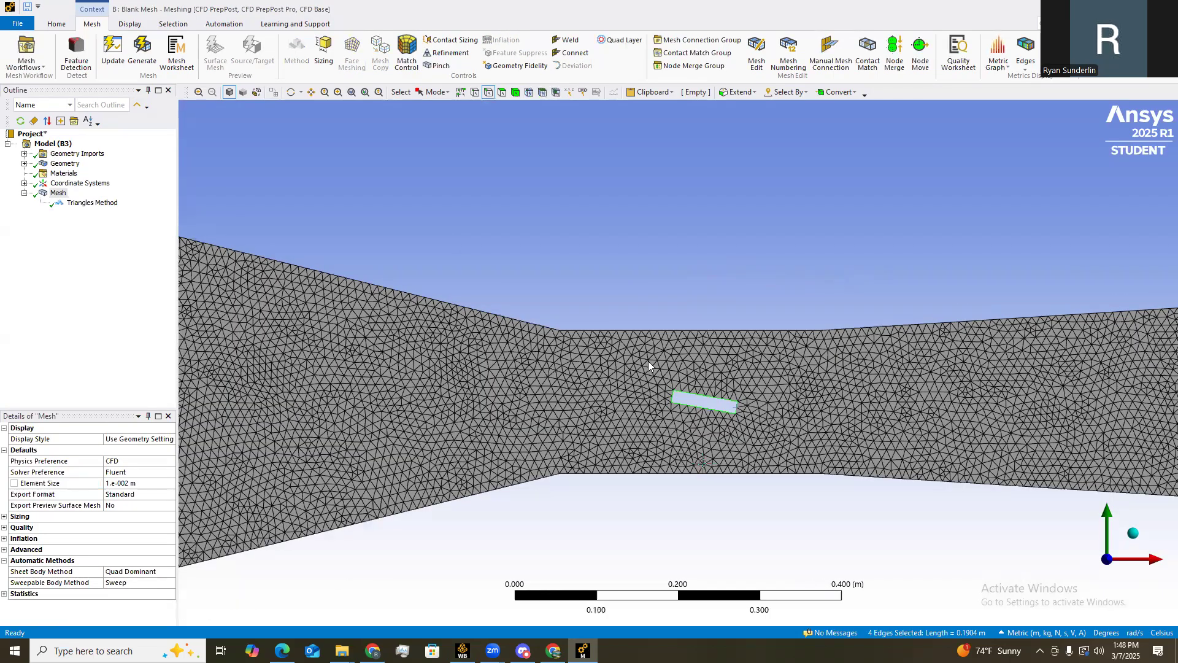
right_click(649, 361)
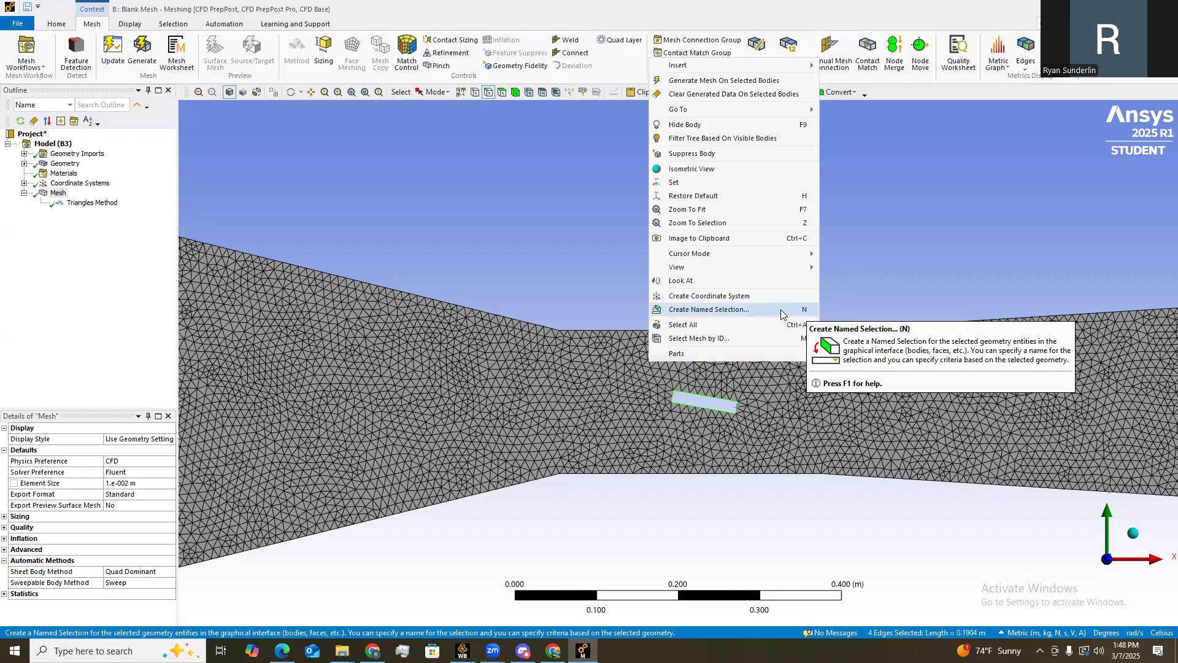
left_click(782, 311)
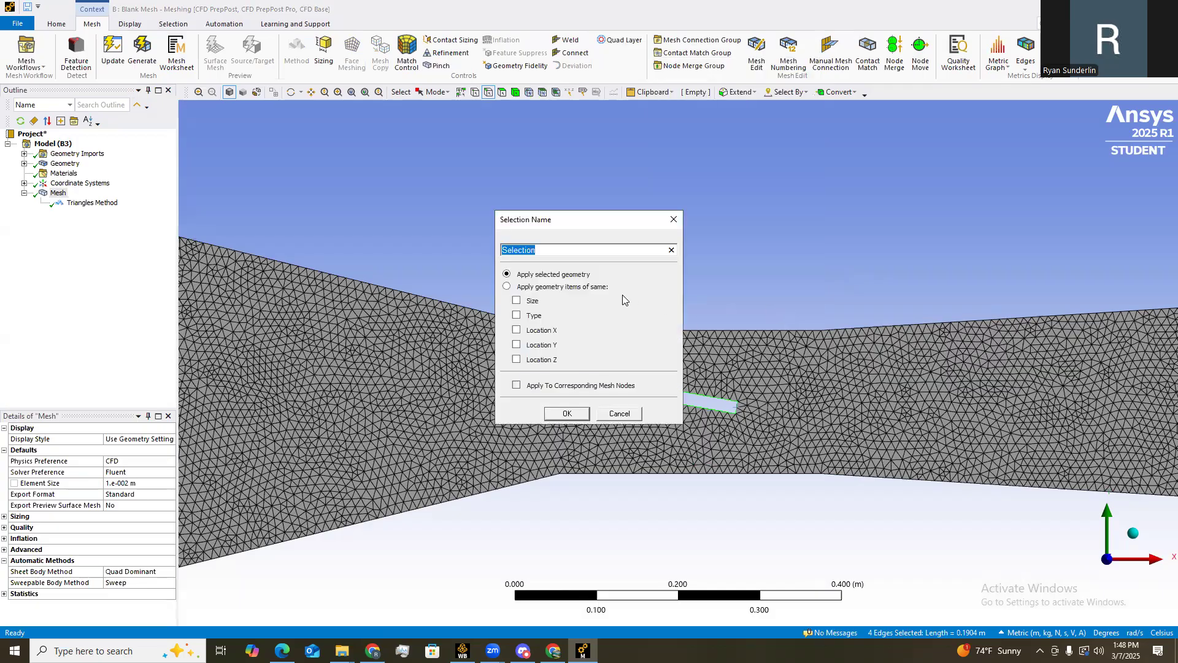
type("Internal")
key("Return")
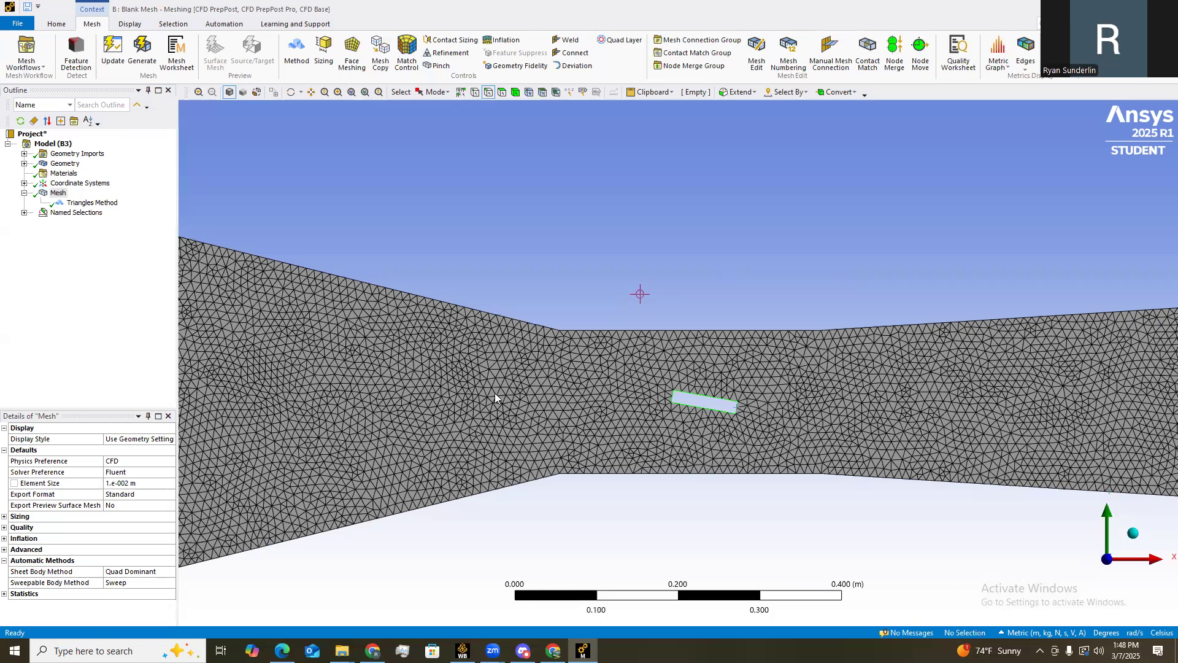
Create a named selection "Walls" from the eight upper and lower outer edges of the duct
scroll(280, 316, "down", 1)
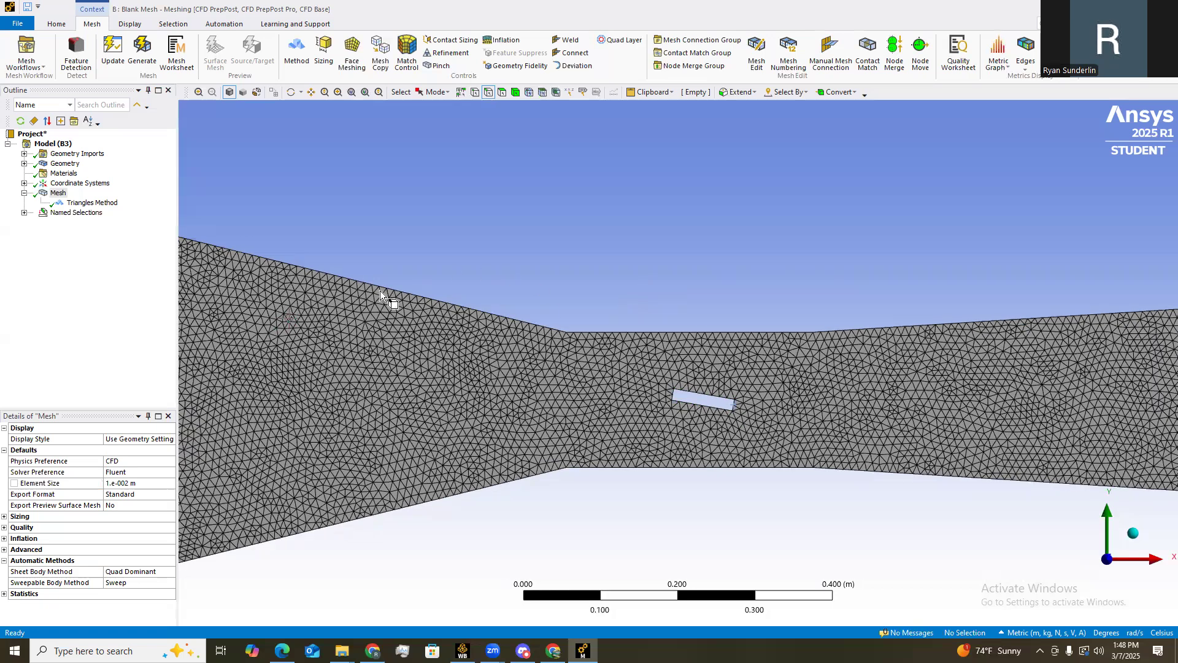
scroll(380, 290, "down", 2)
left_click(413, 287)
left_click(697, 340, "ctrl")
left_click(832, 337, "ctrl")
left_click(847, 438, "ctrl")
left_click(725, 434, "ctrl")
left_click(508, 457, "ctrl")
left_click(246, 511, "ctrl")
scroll(475, 422, "down", 1)
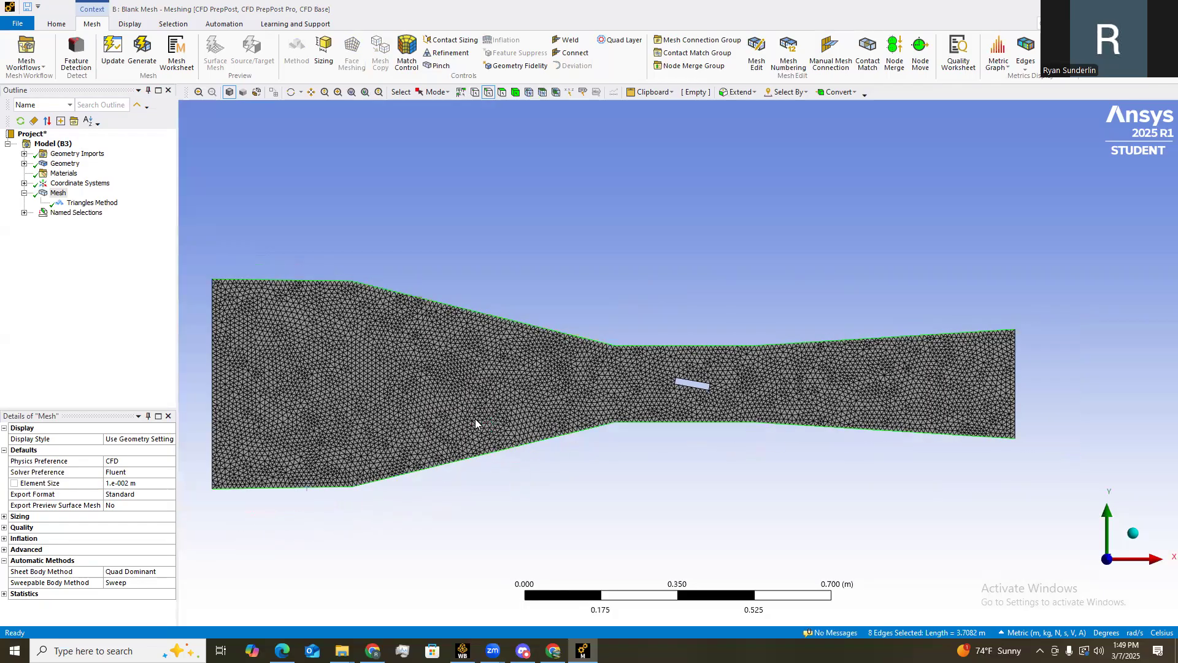
scroll(588, 406, "up", 1)
key("n")
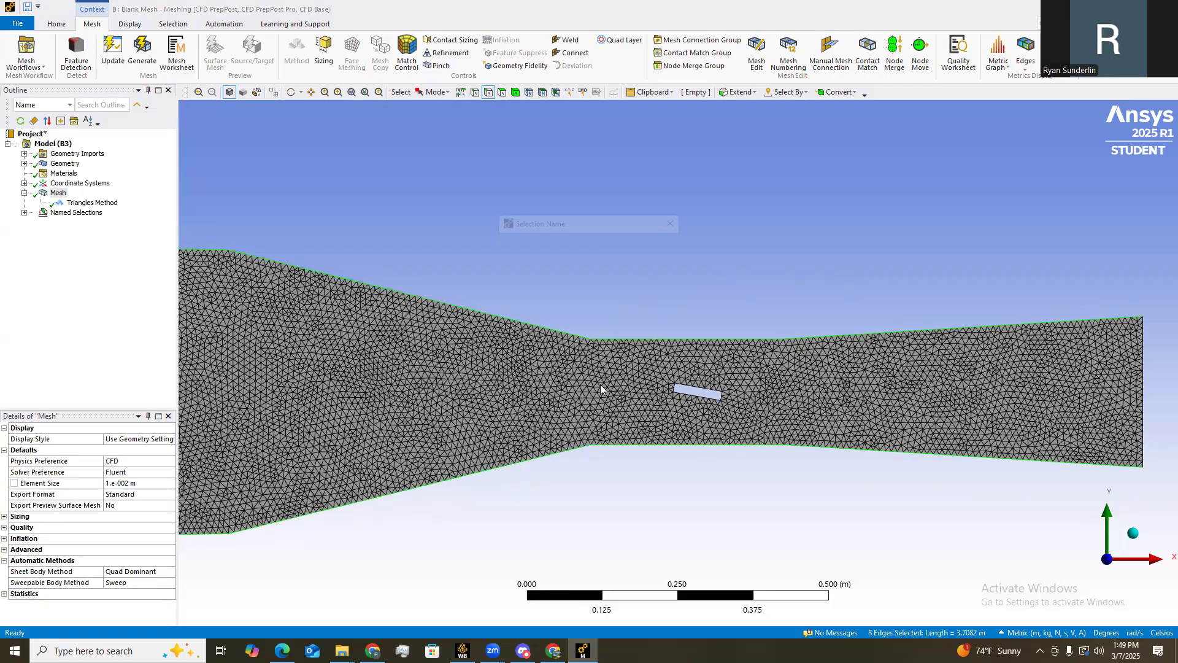
type("Wallks")
key("BackSpace")
key("BackSpace")
type("s")
key("Return")
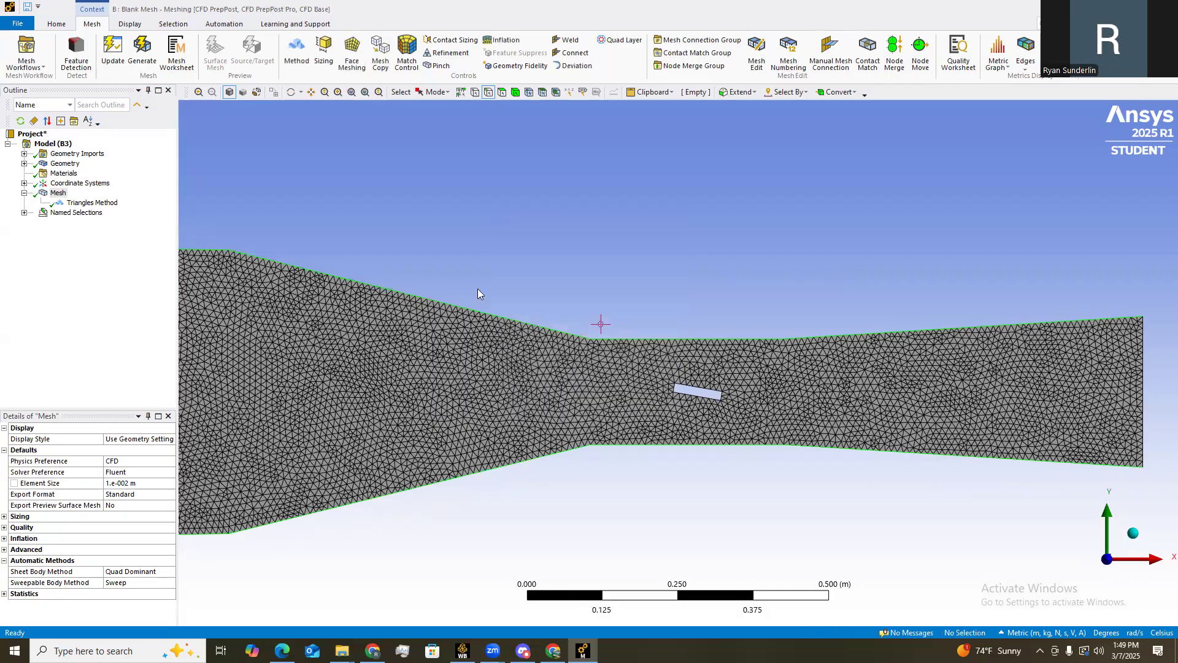
Create a named selection "Velocity_Inlet" from the vertical edge at the duct's wide end
left_click(478, 288)
scroll(392, 342, "down", 1)
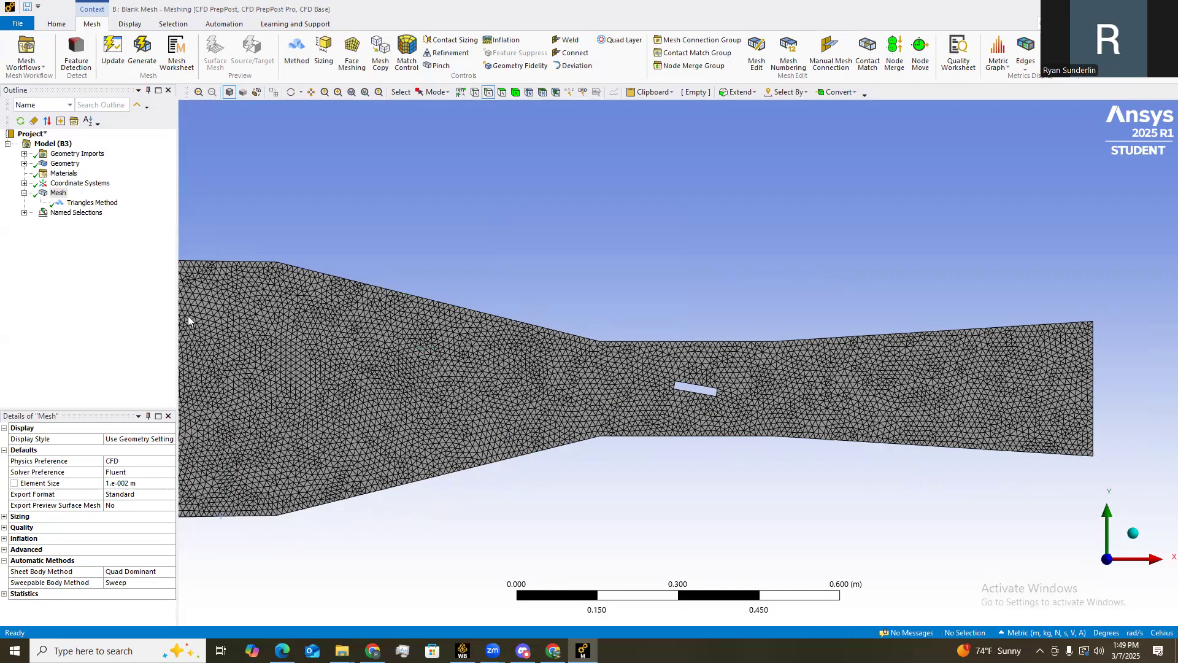
scroll(250, 324, "down", 1)
key("n")
type("Velocity_Inlet")
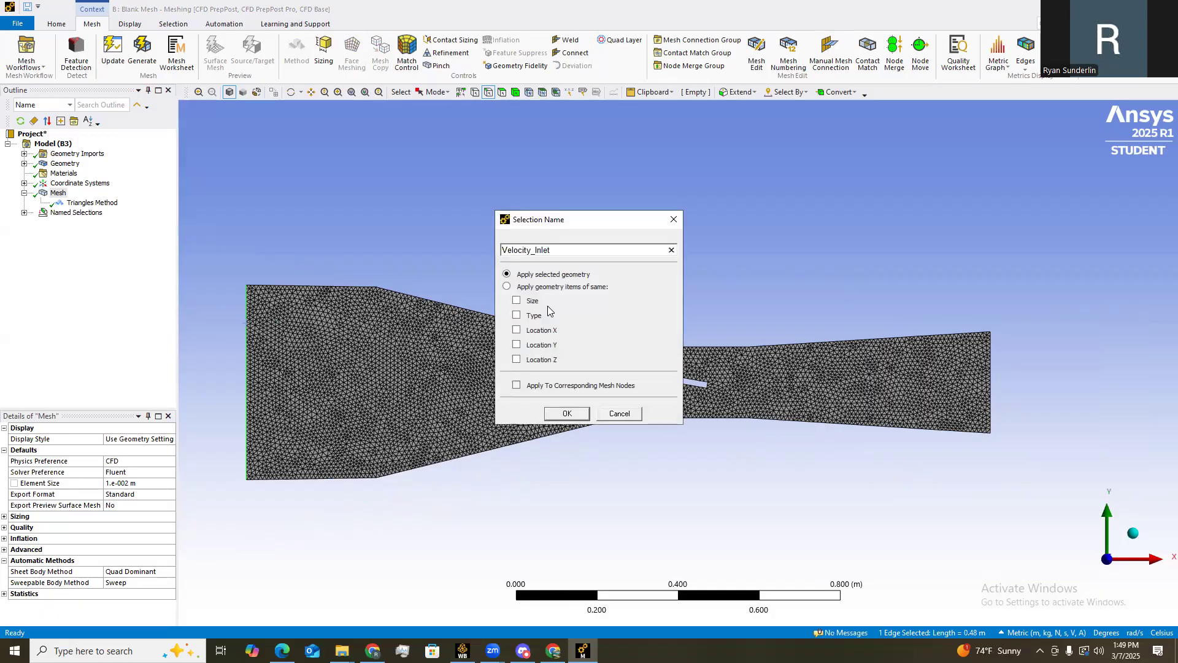
key("Return")
Create a named selection "Outlet" from the vertical edge at the duct's narrower end
left_click(992, 363)
key("n")
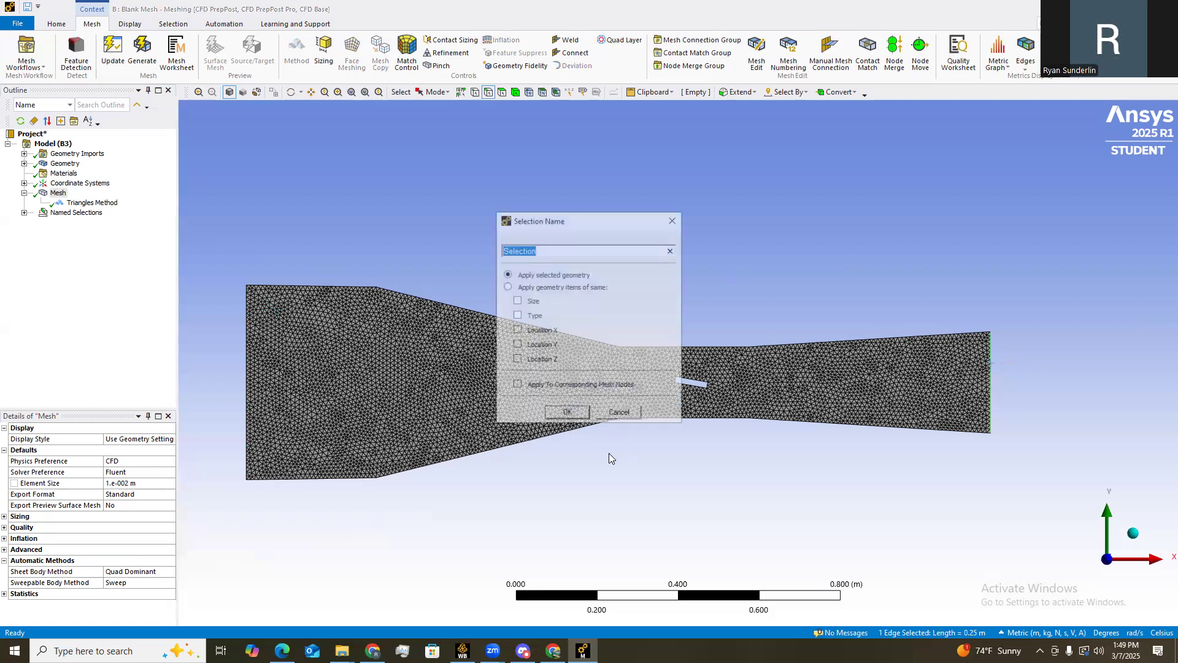
type("Outlet")
key("Return")
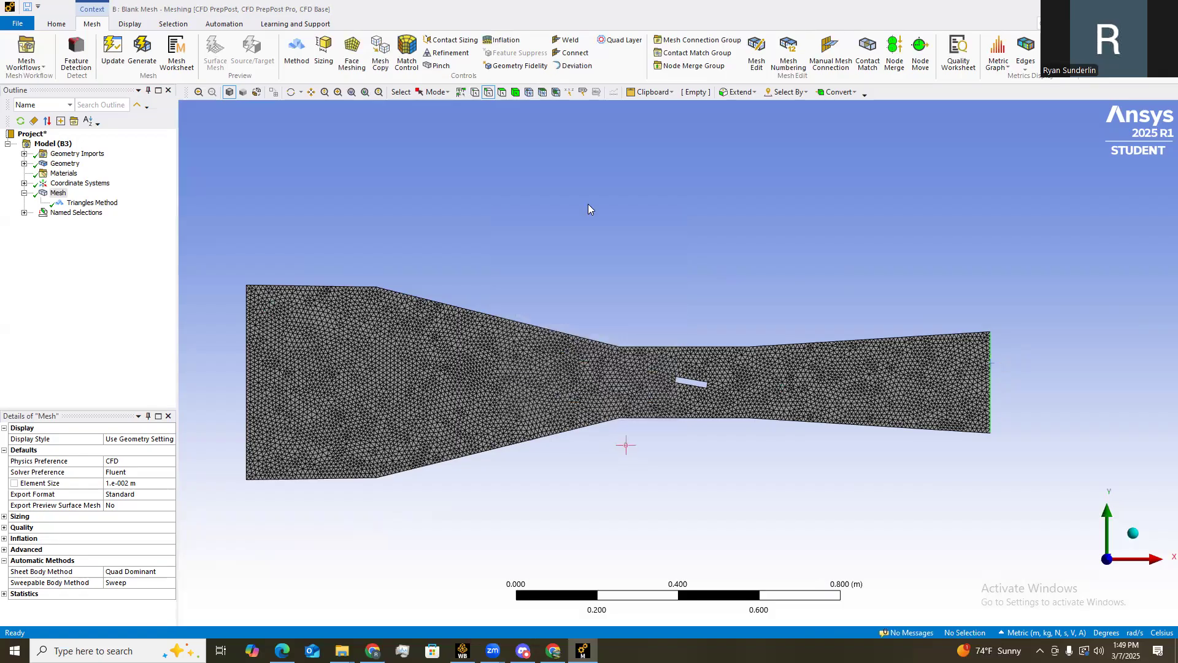
Examine which edges belong to the named selections Internal, Walls, Velocity_Inlet and Outlet
left_click(24, 213)
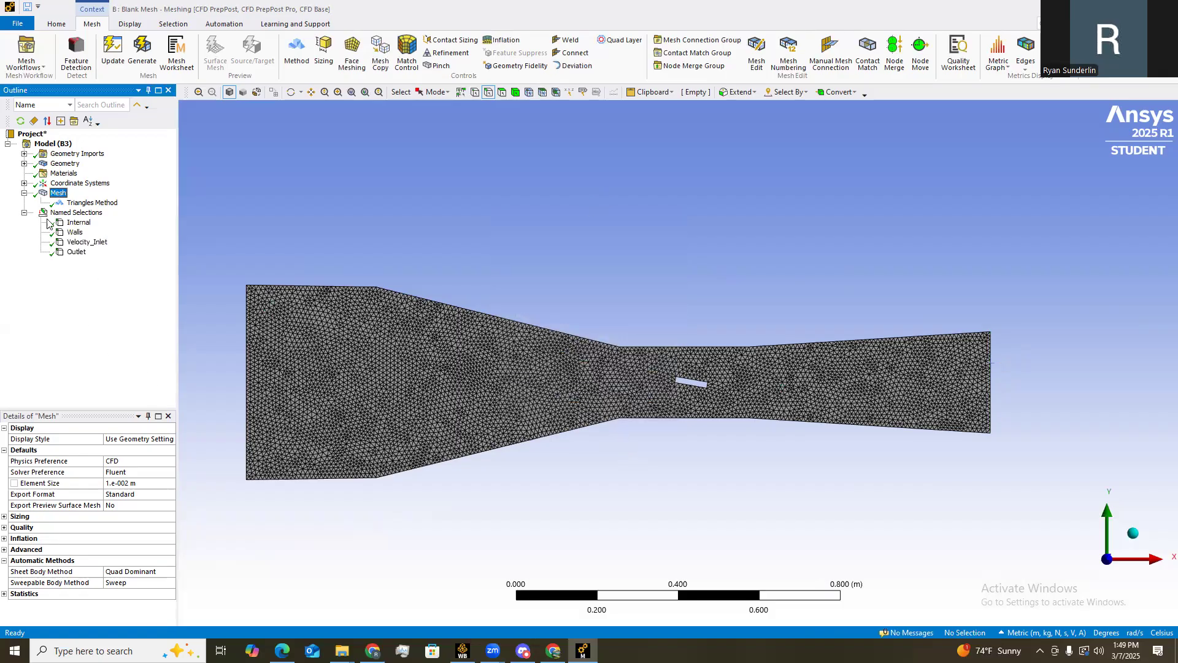
left_click(78, 223)
left_click(75, 233)
left_click(83, 243)
left_click(85, 252)
left_click(83, 243)
left_click(75, 233)
left_click(78, 223)
left_click(24, 212)
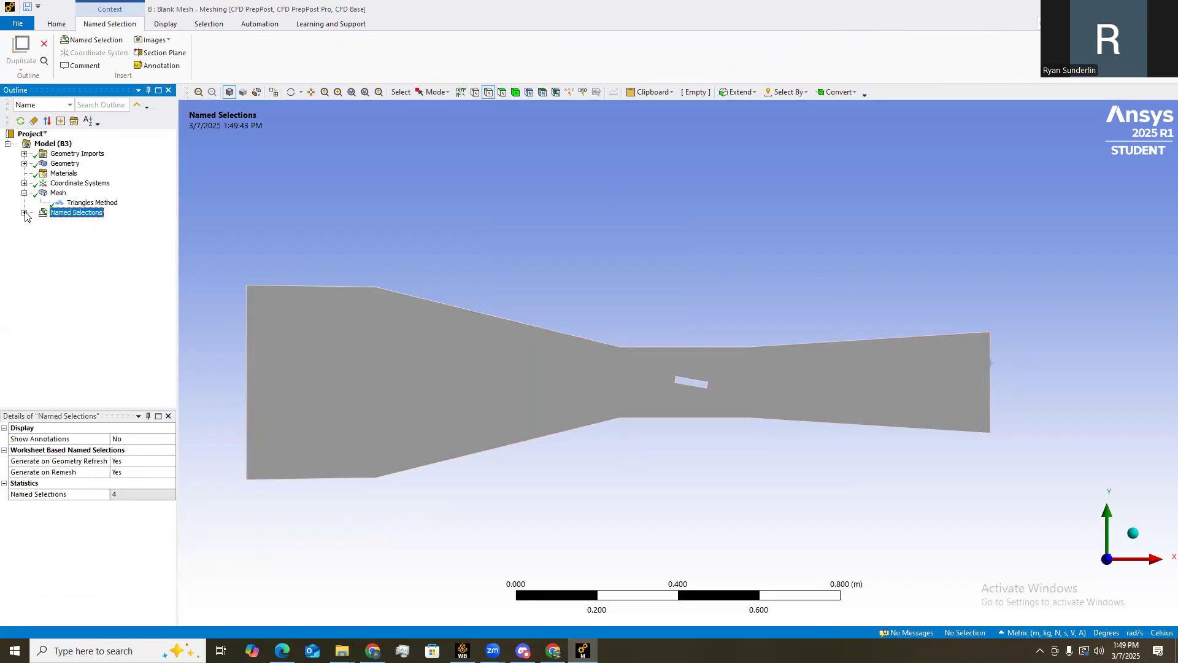
Update the mesh to pass it to Fluent and close the meshing window
left_click(58, 192)
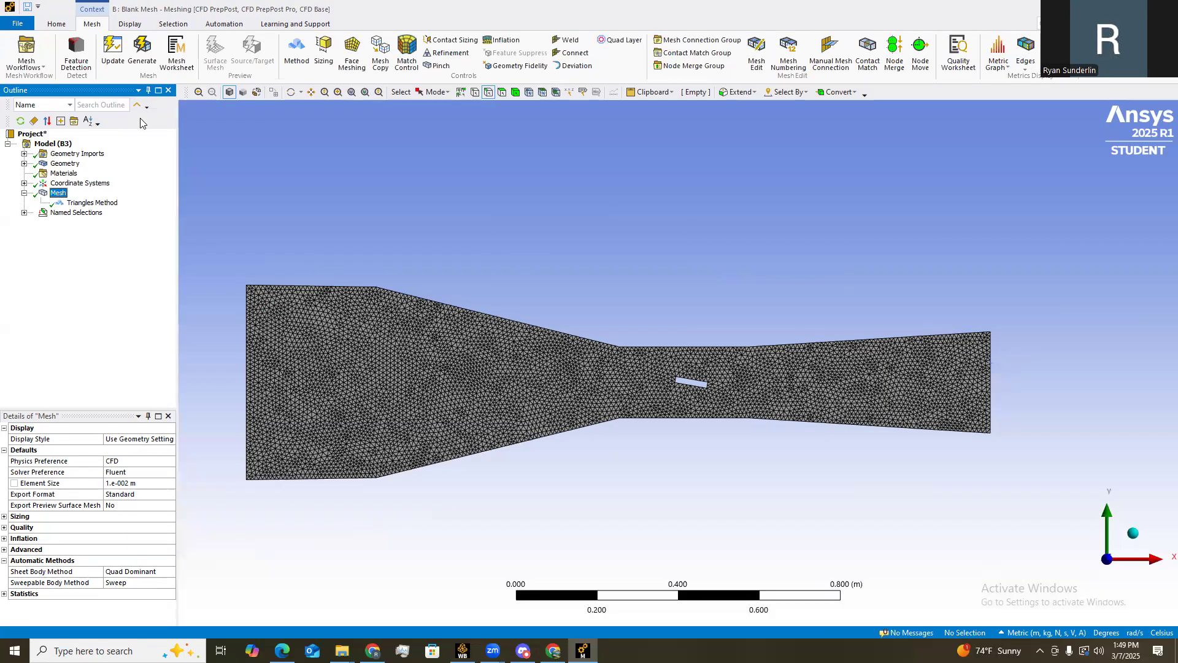
left_click(117, 54)
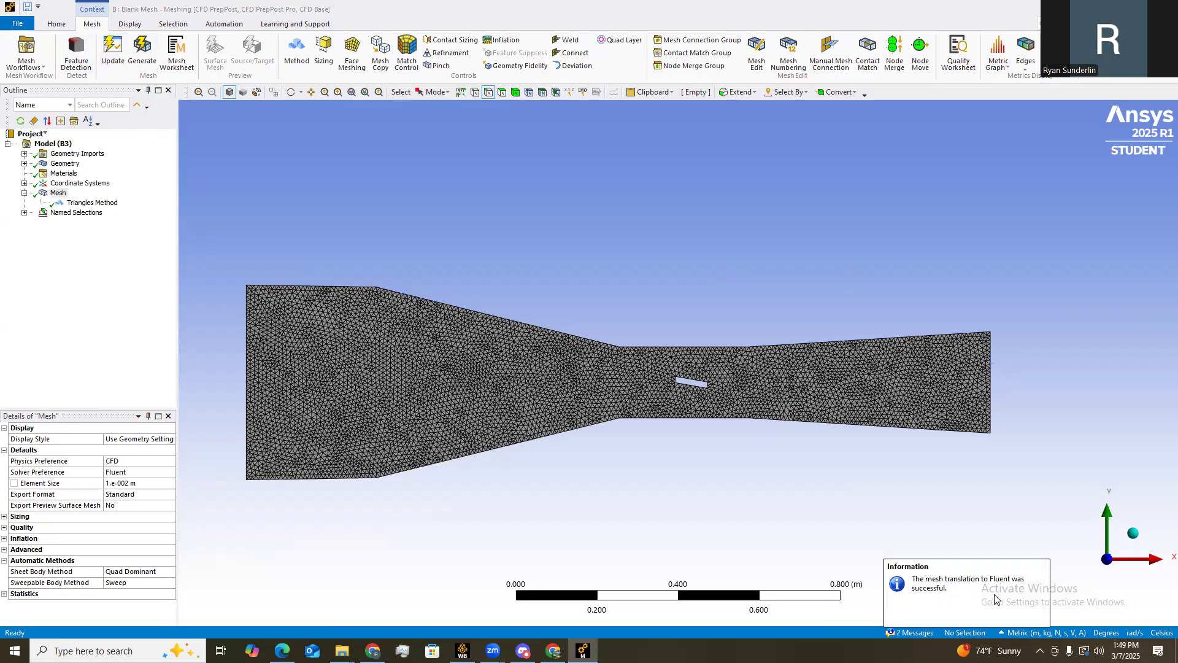
left_click(1165, 9)
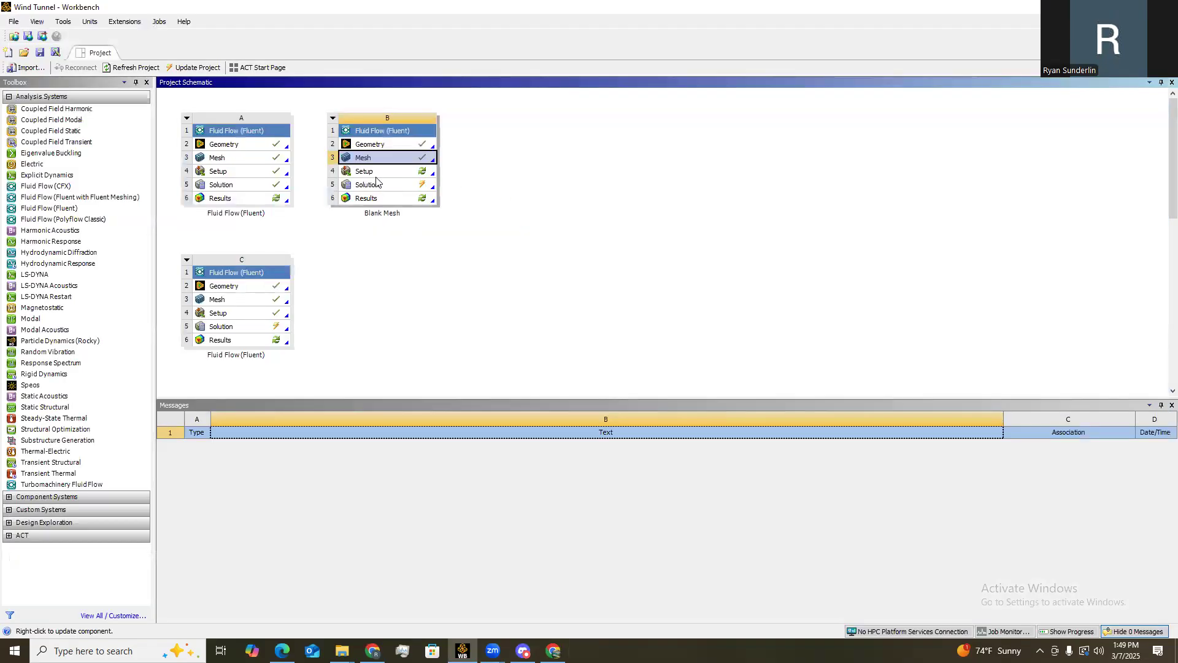
Launch Fluent from the Blank Mesh system's Setup with the new mesh loaded, using double precision and 1 solver process
double_click(376, 172)
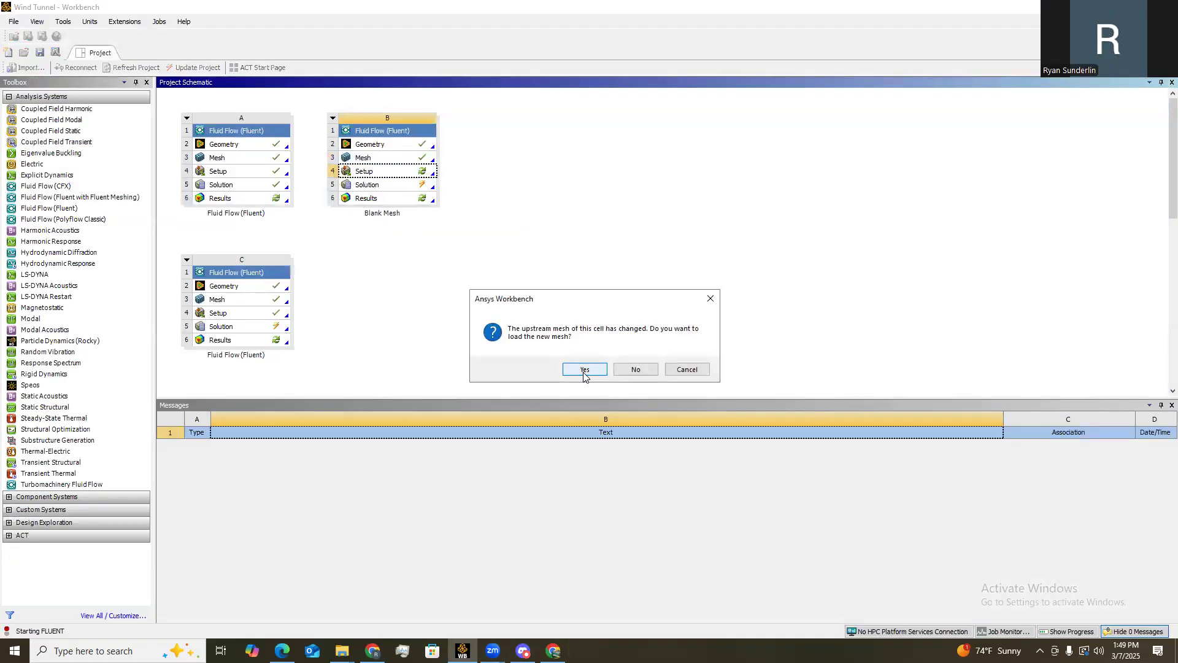
left_click(584, 370)
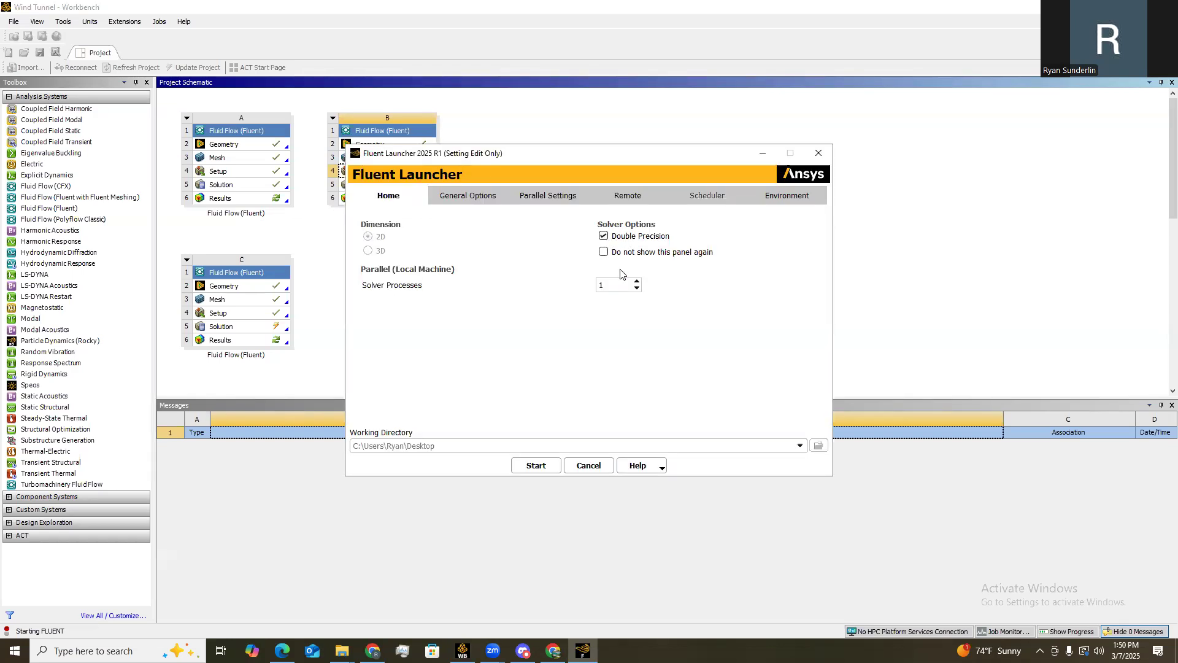
left_click(535, 466)
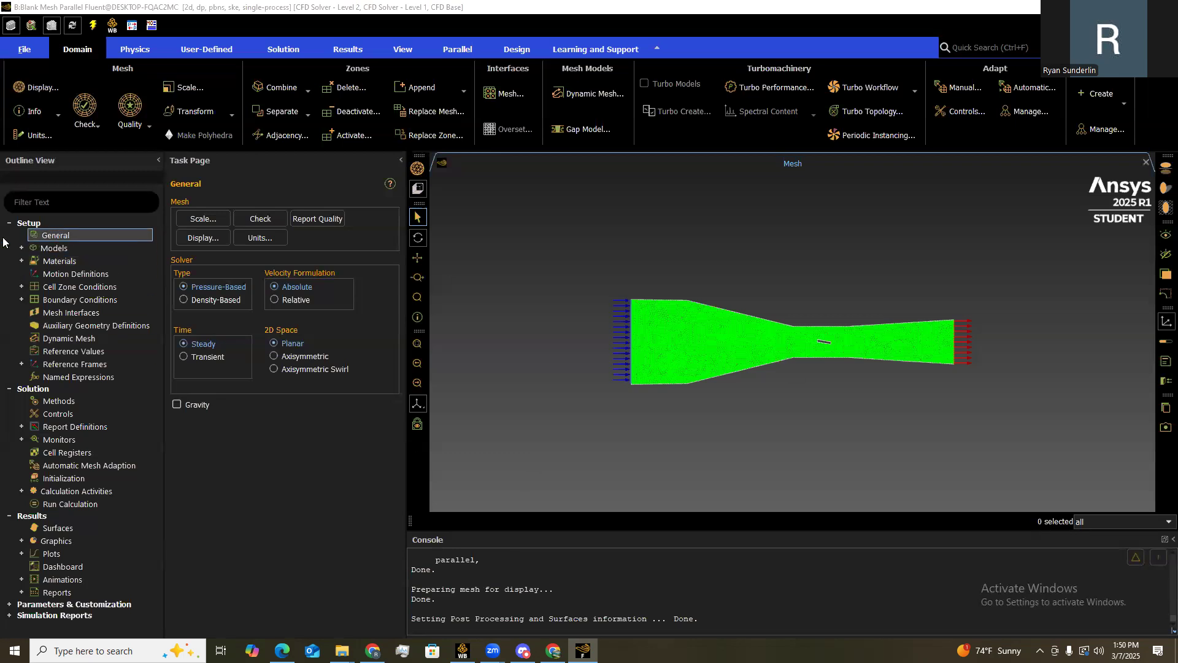
Apply a velocity magnitude of 3.37 m/s, normal to the boundary, to the velocity_inlet boundary condition
scroll(811, 398, "down", 3)
scroll(758, 367, "up", 8)
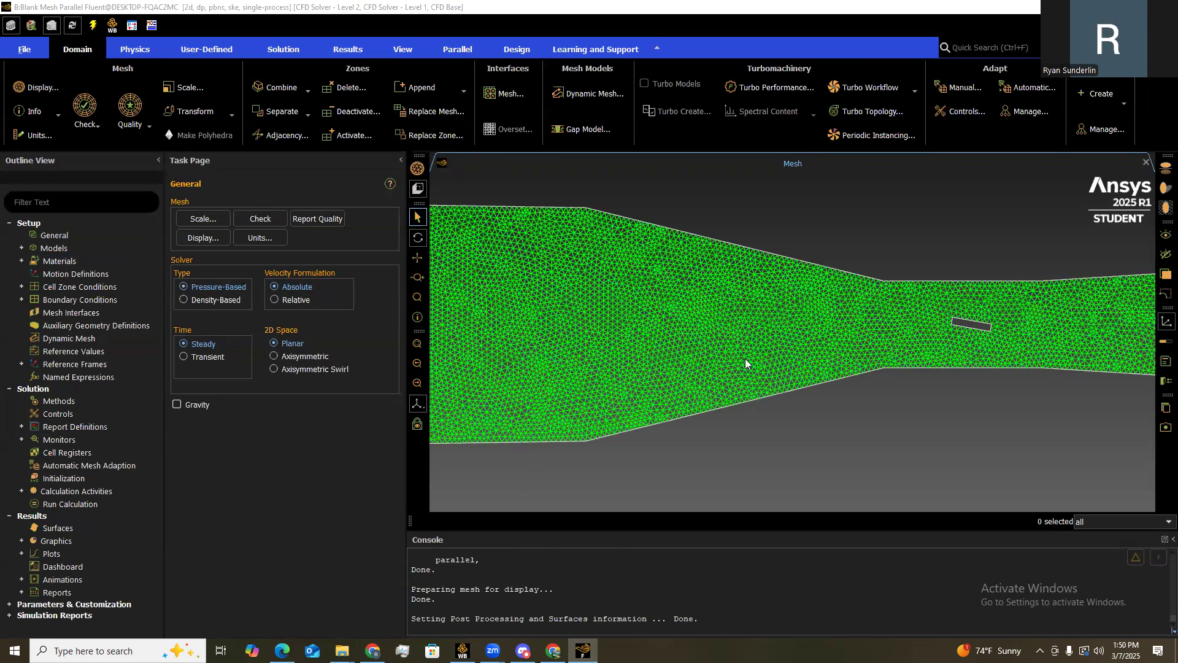
scroll(785, 348, "down", 3)
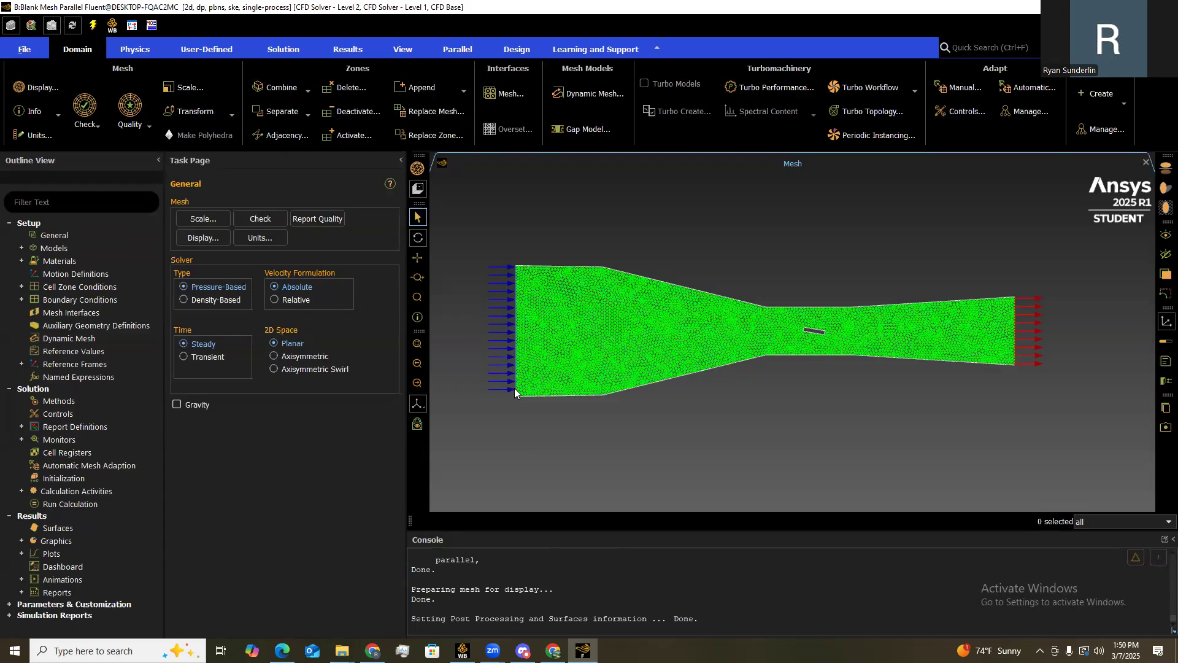
left_click(21, 248)
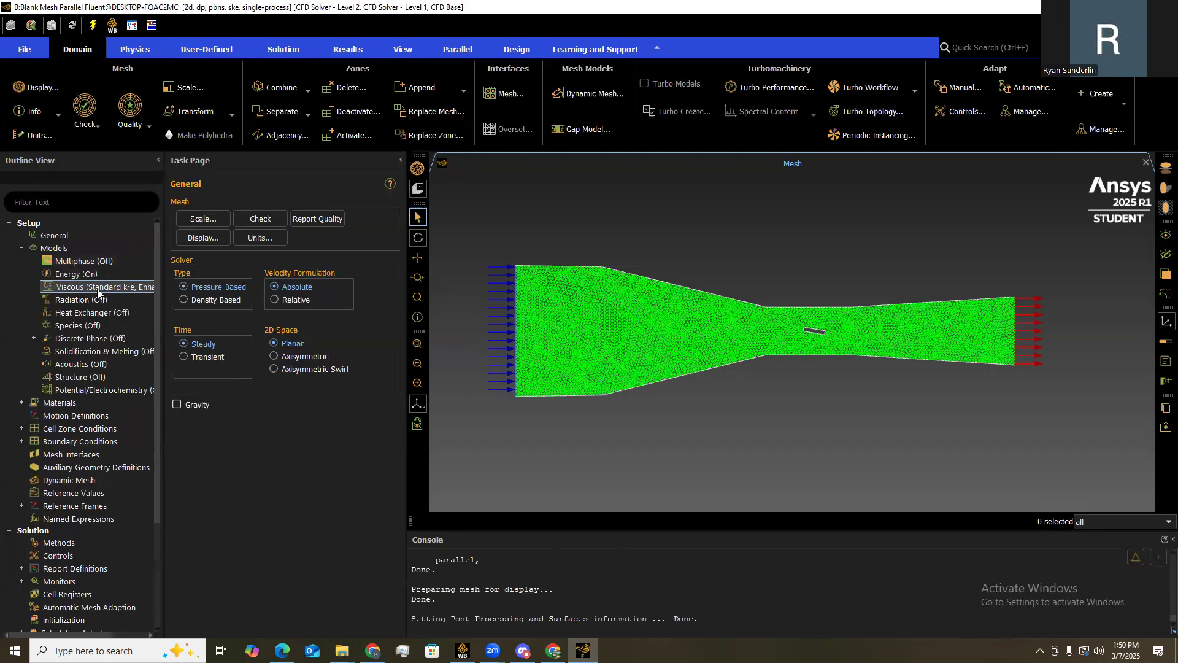
left_click(21, 441)
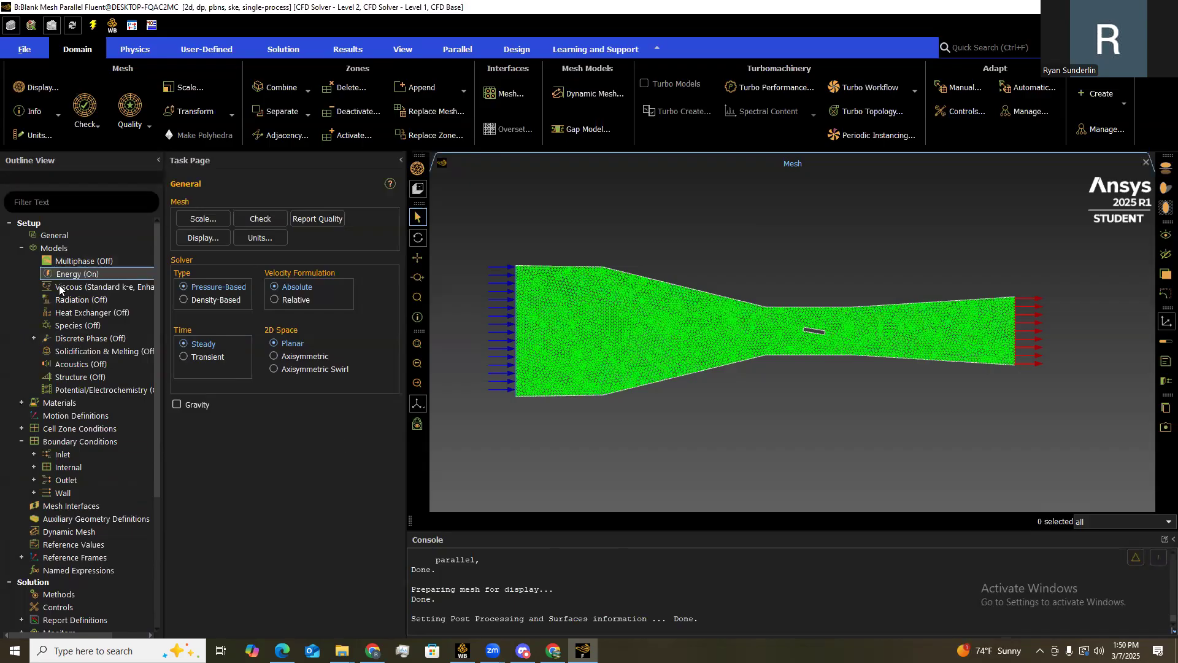
left_click(33, 454)
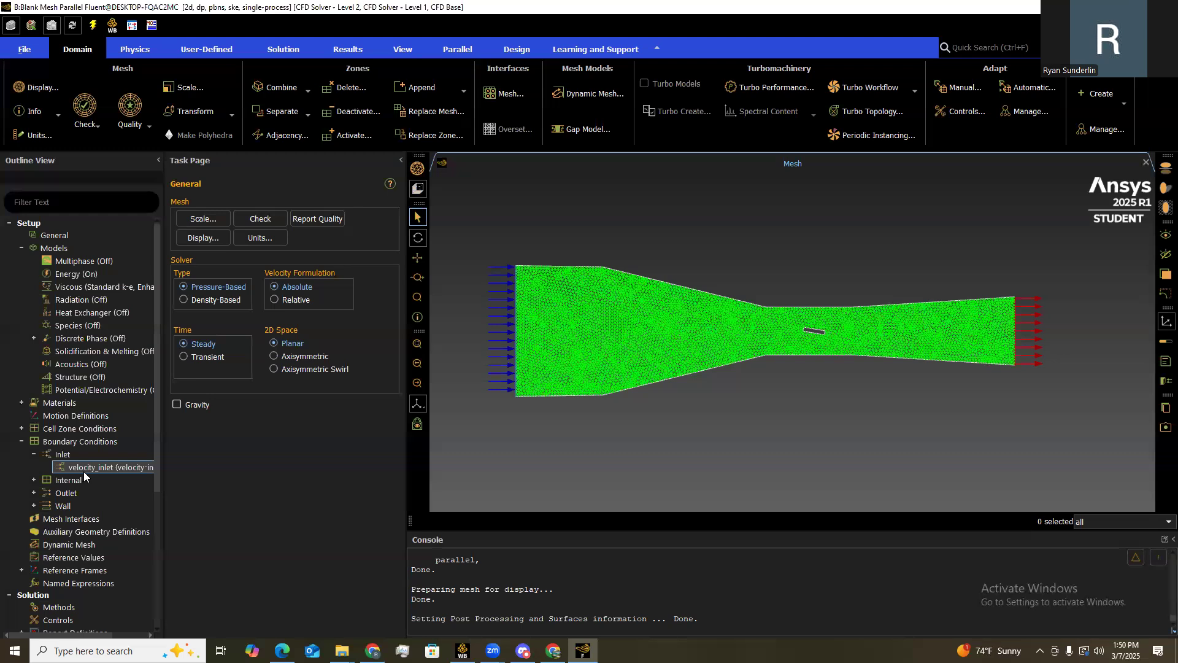
double_click(105, 468)
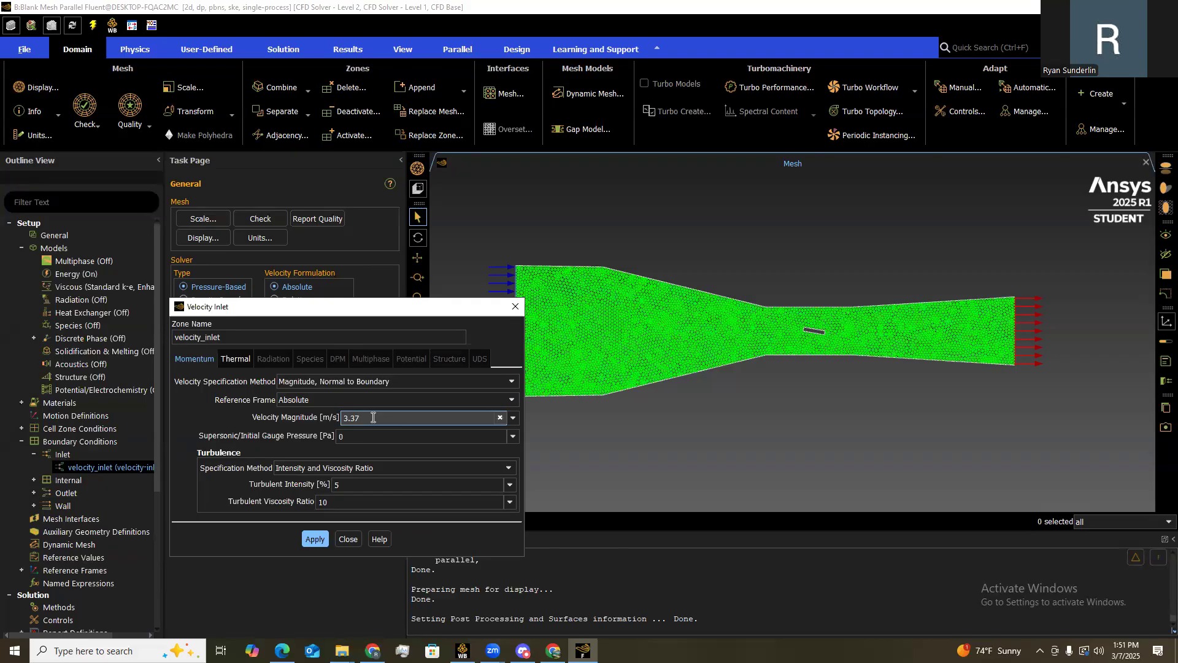
left_click(314, 540)
left_click(348, 539)
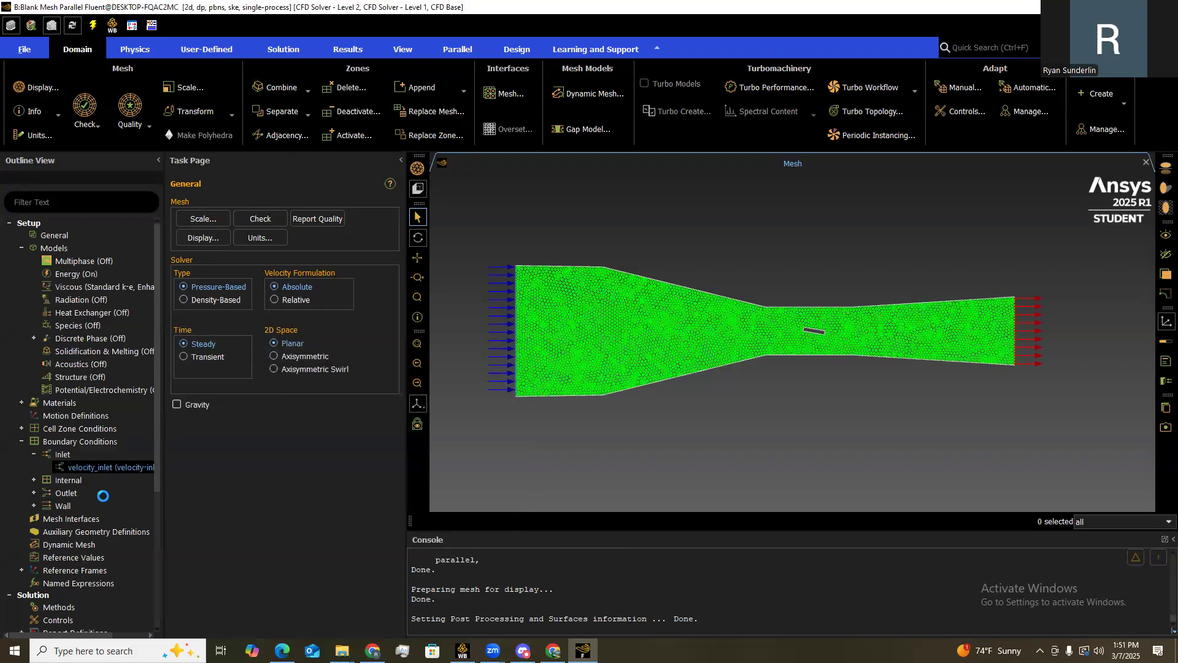
Review the existing drag report definition, including its zone selection and output type, without saving changes
left_click(21, 442)
scroll(91, 471, "down", 4)
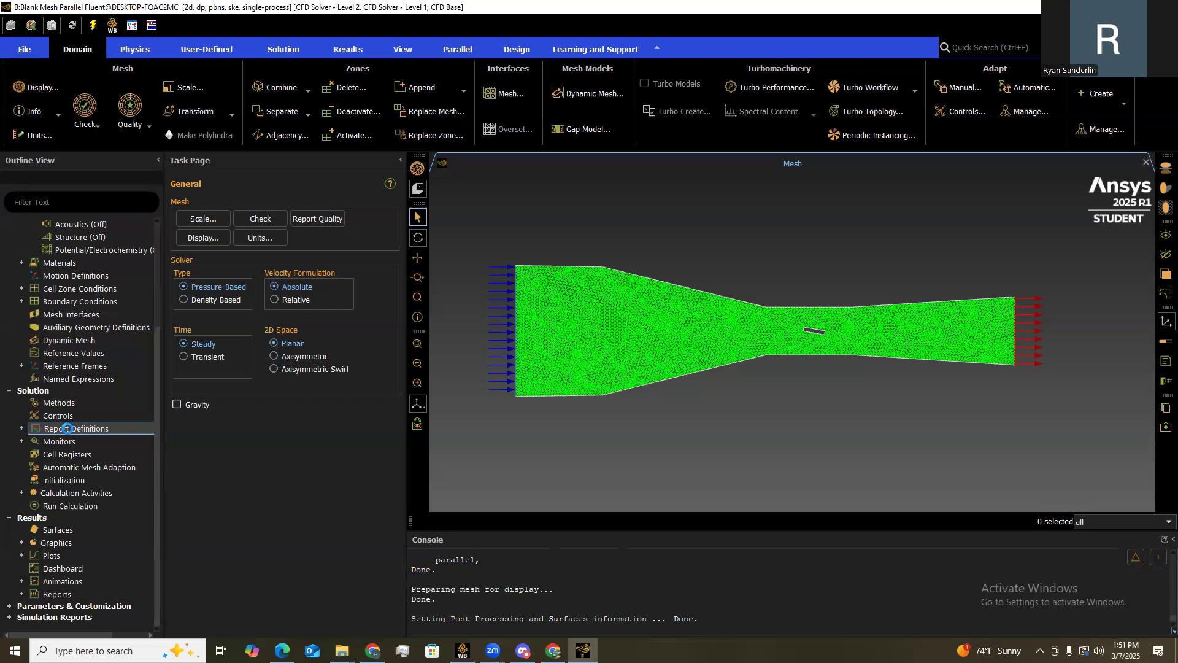
double_click(104, 430)
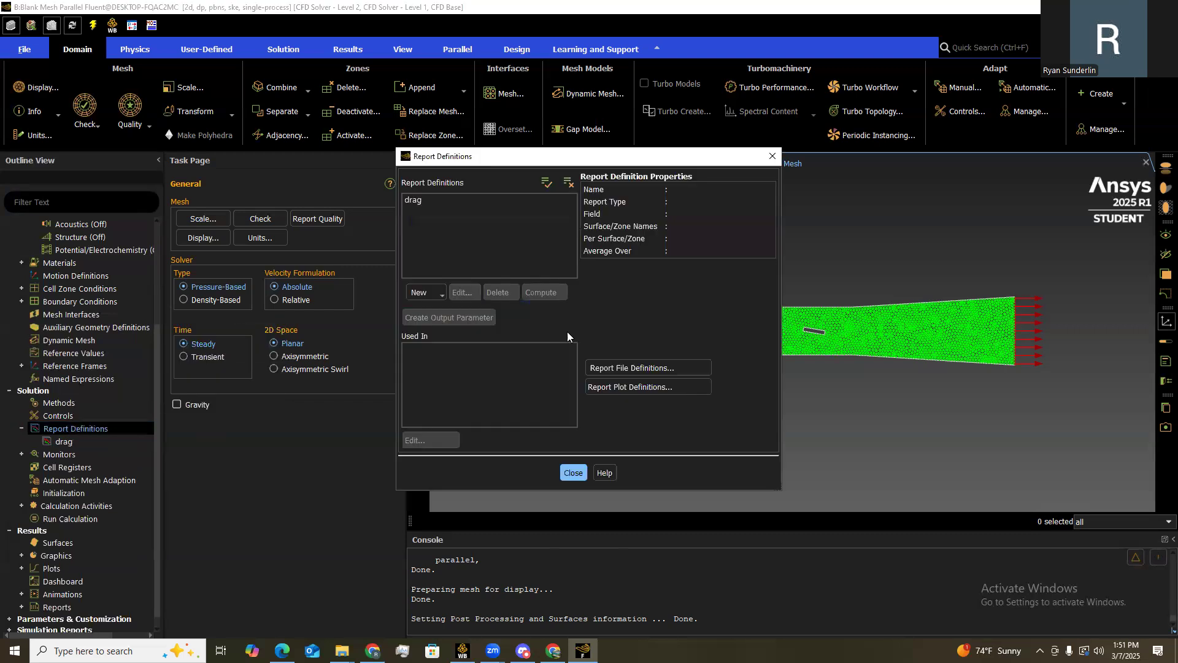
left_click(420, 200)
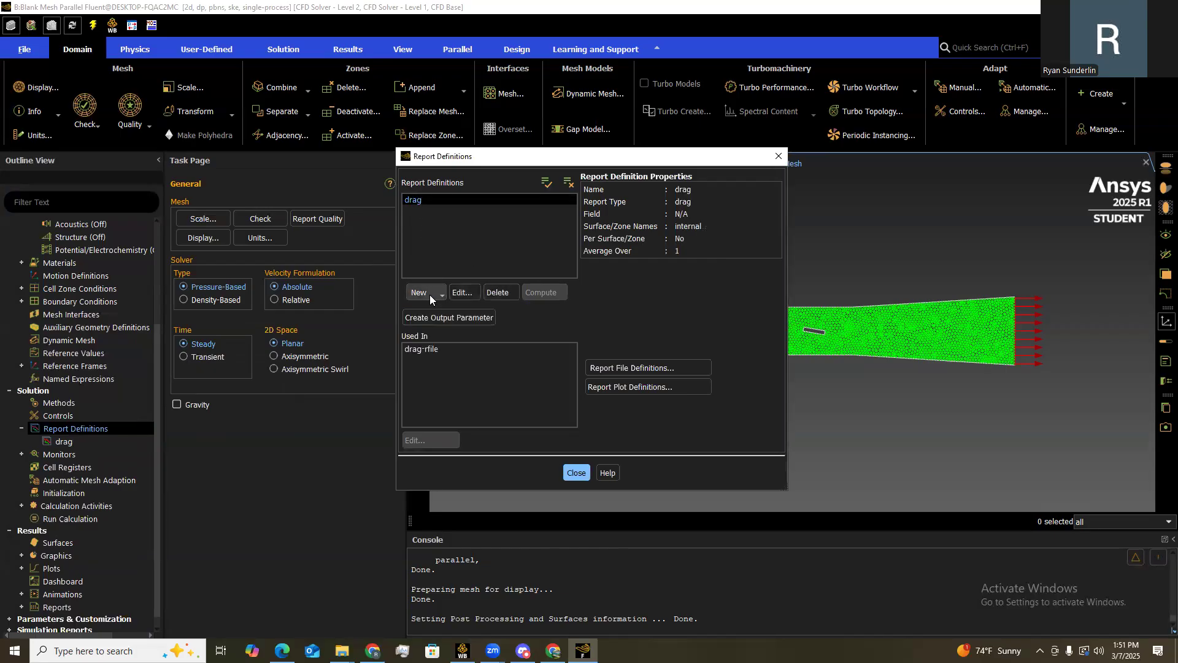
left_click(577, 473)
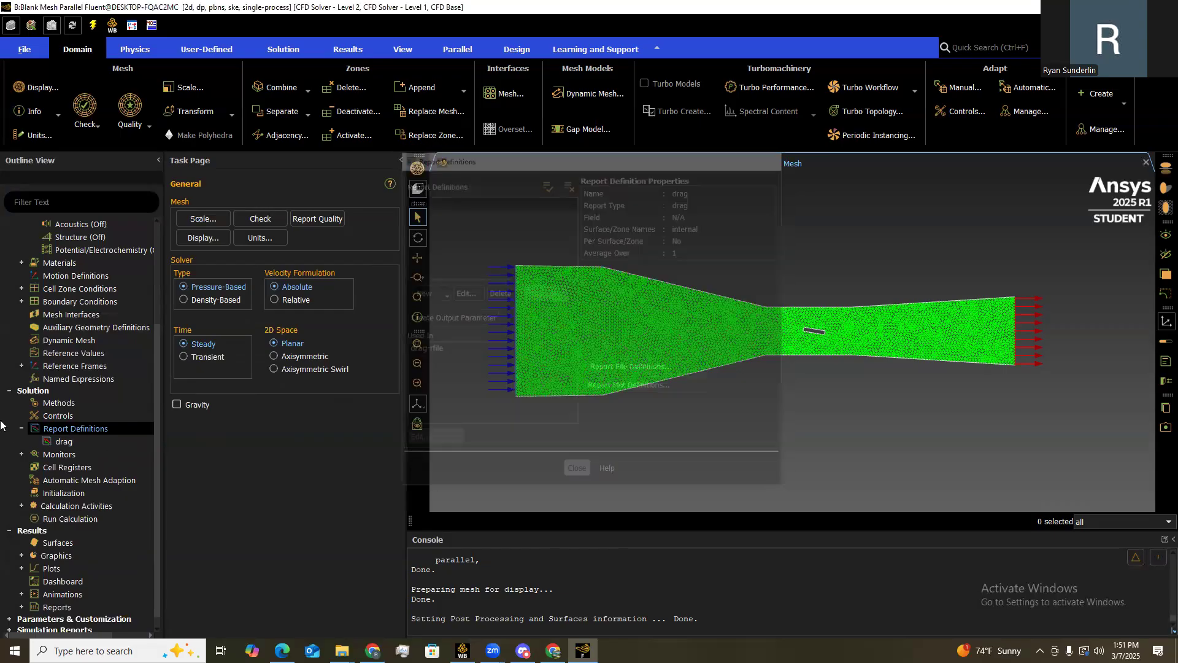
double_click(67, 445)
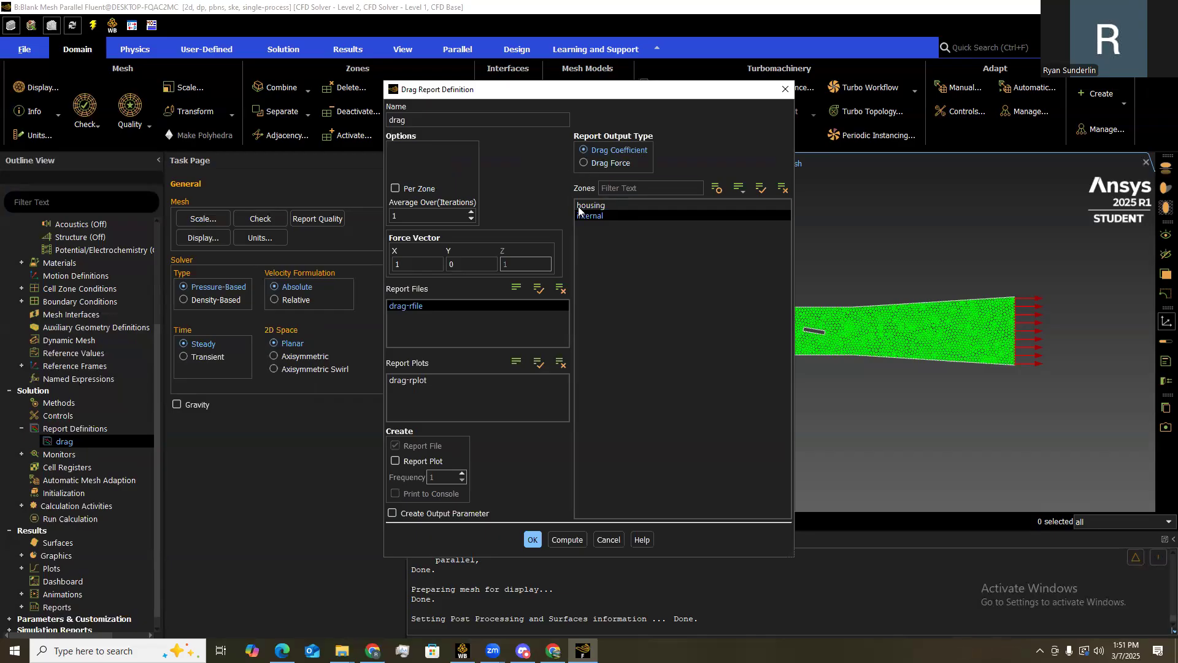
left_click(593, 215)
left_click(610, 541)
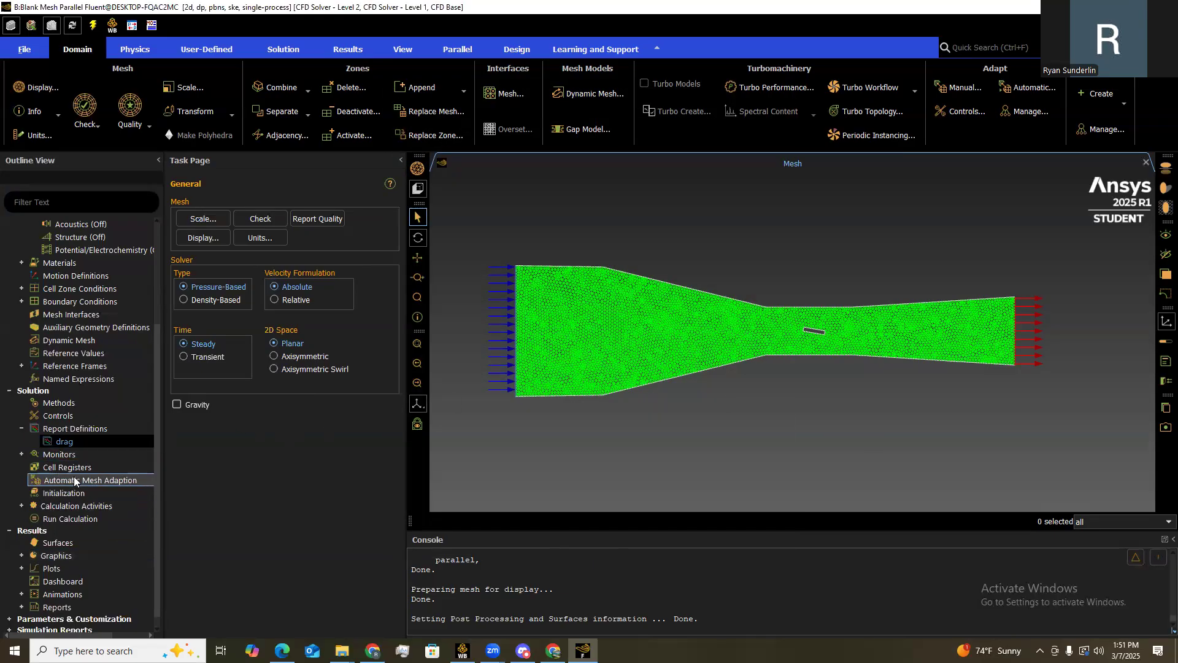
Initialize the solution with the Hybrid Initialization method
left_click(64, 494)
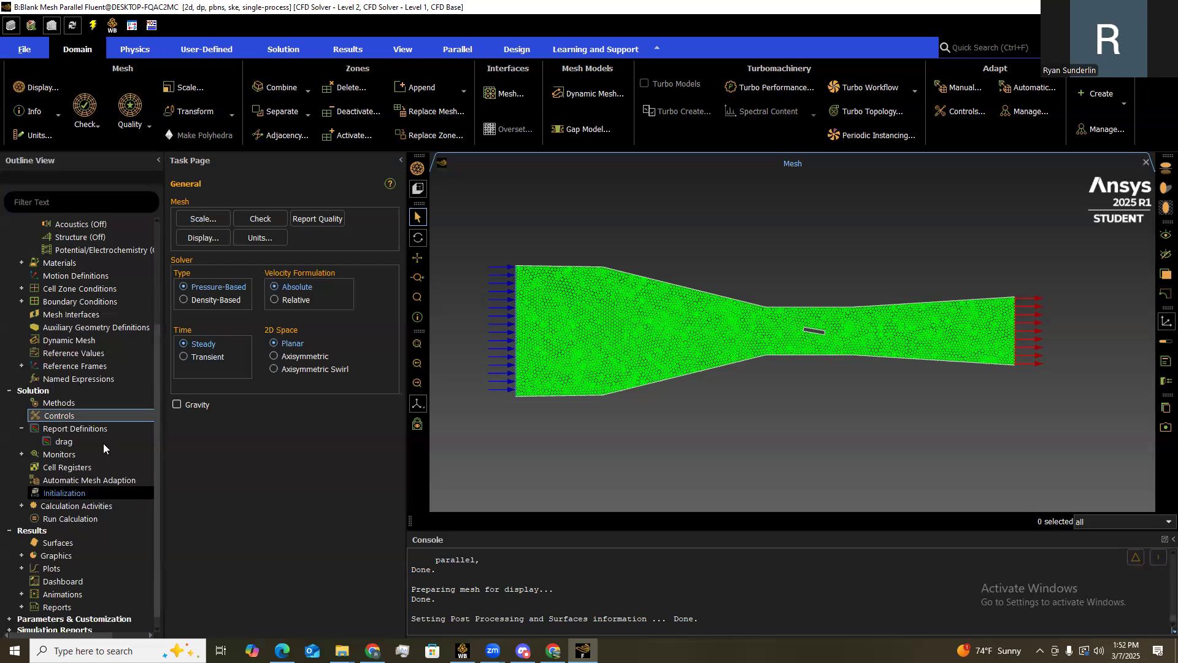
double_click(67, 493)
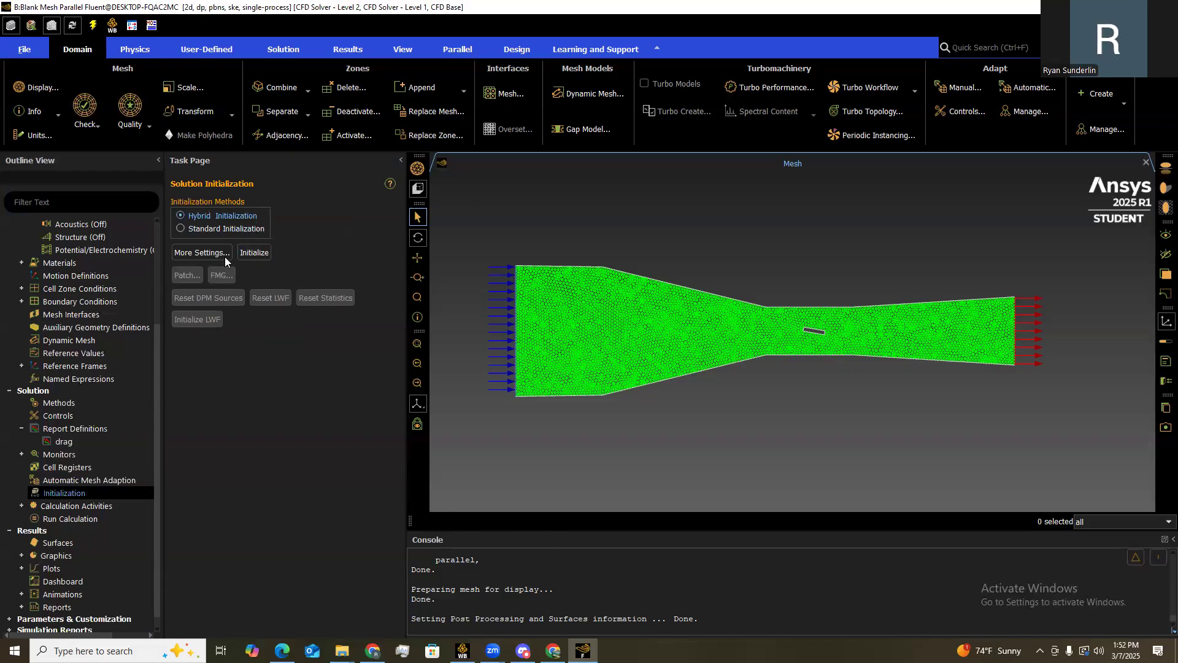
left_click(254, 252)
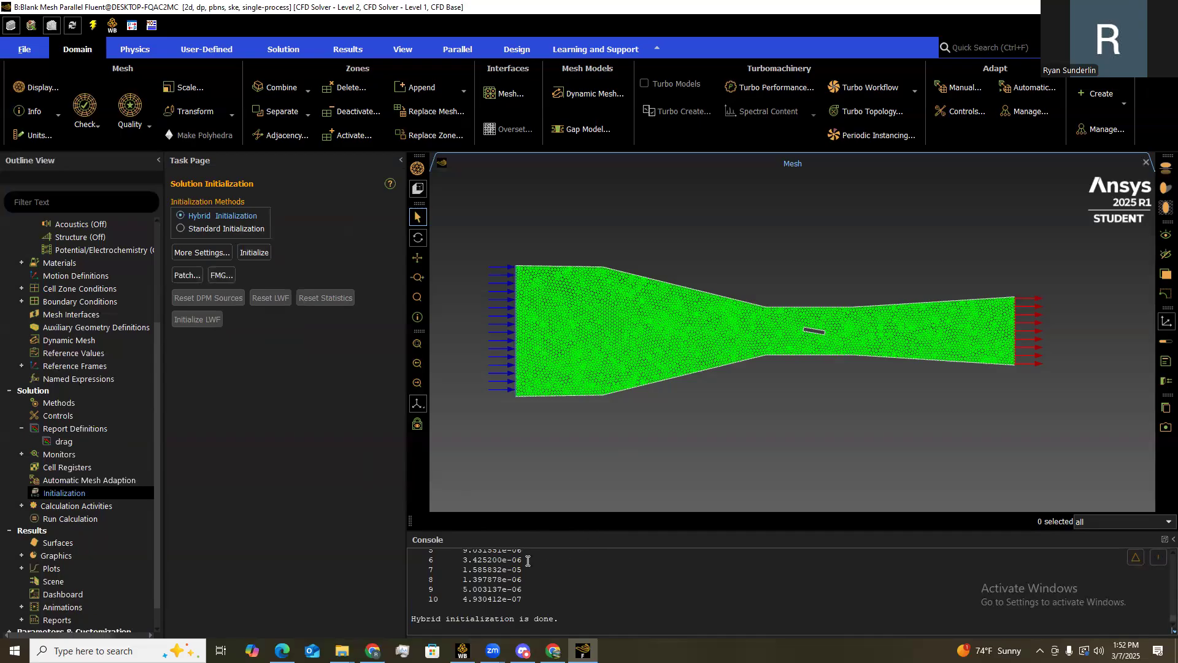
scroll(551, 365, "down", 1)
scroll(601, 362, "up", 1)
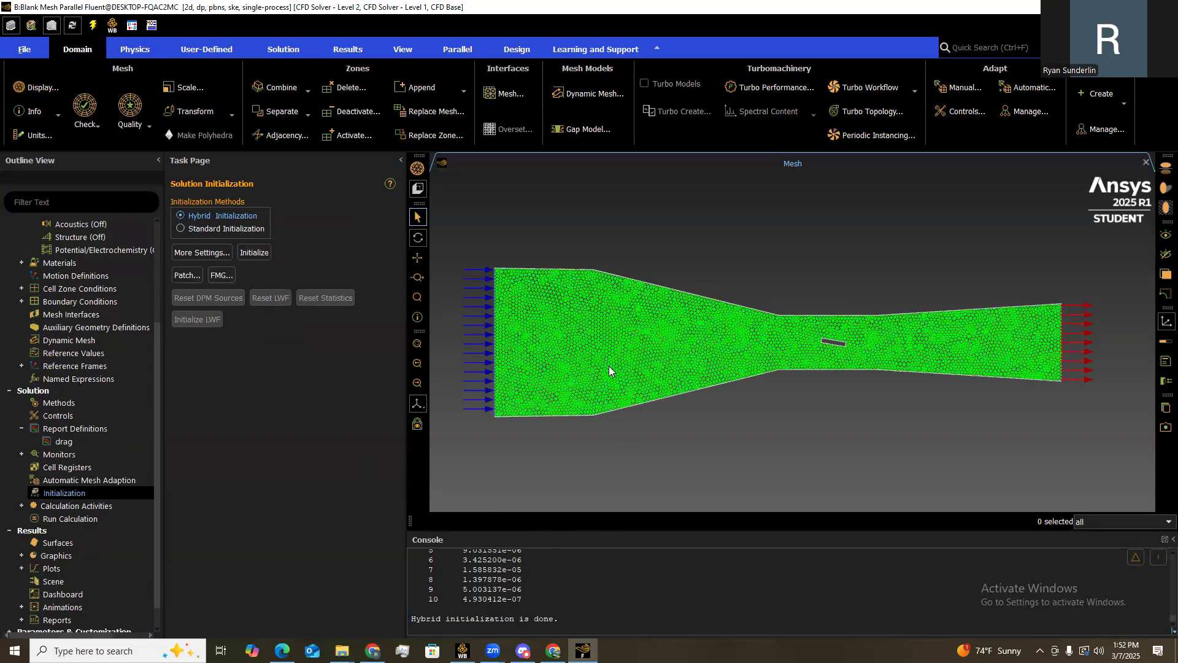
scroll(577, 362, "up", 4)
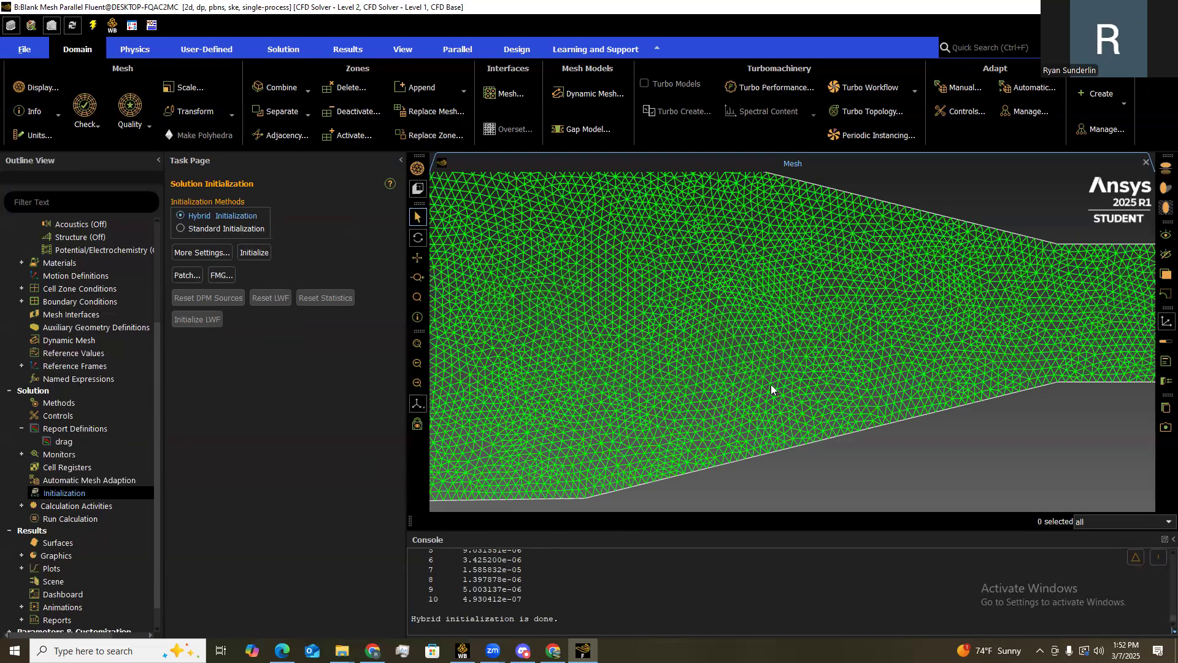
scroll(526, 409, "down", 2)
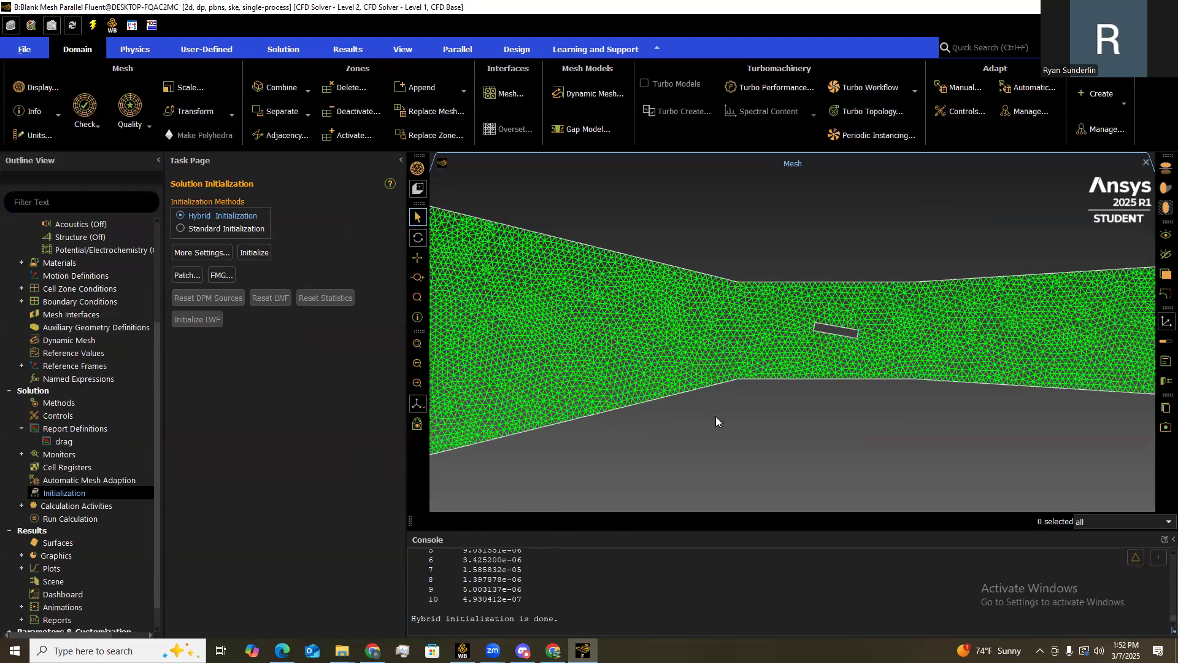
scroll(536, 615, "up", 2)
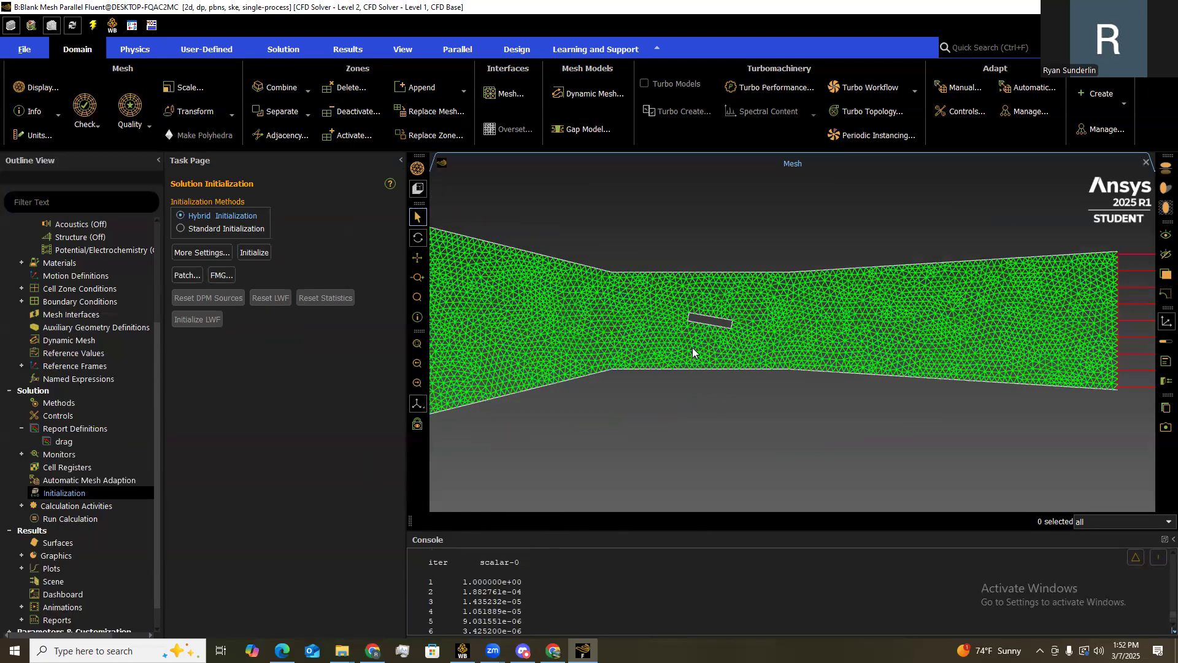
scroll(692, 347, "up", 1)
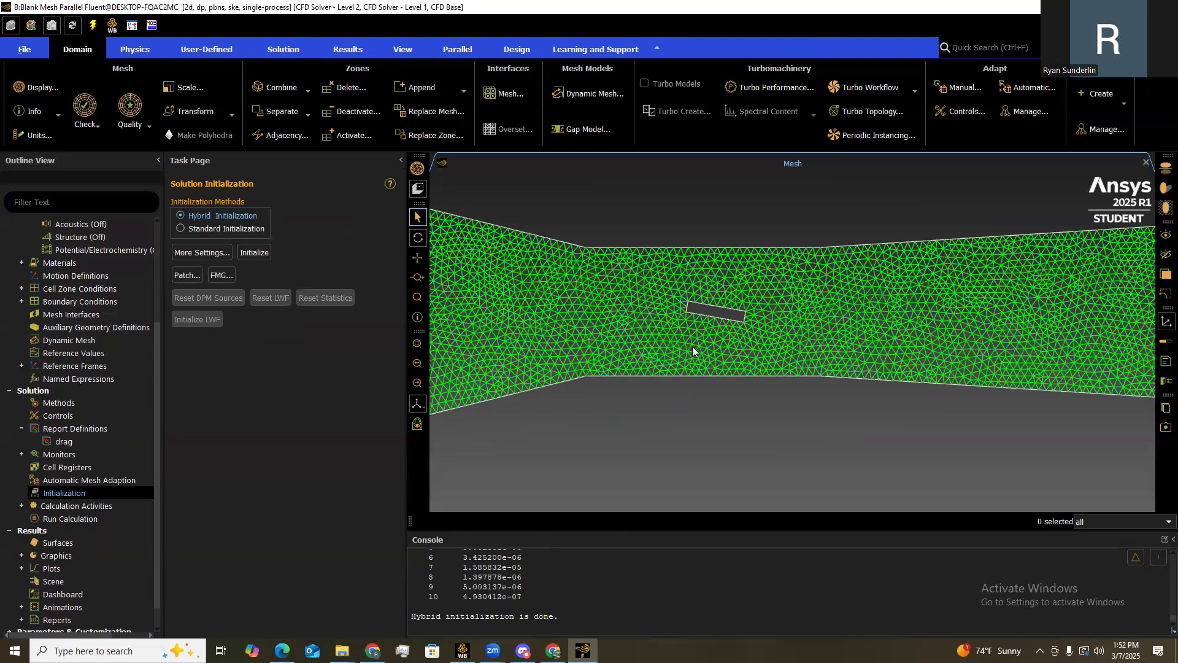
Set the number of iterations to 300, run the calculation and dismiss the completion message
double_click(91, 520)
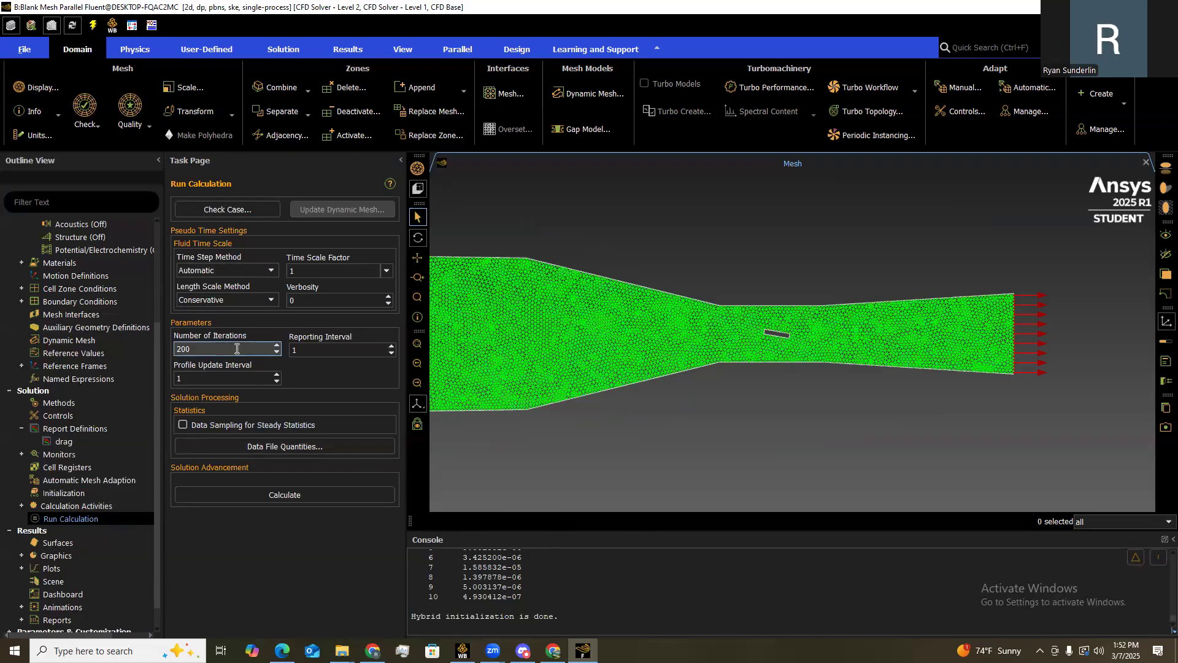
key("BackSpace")
type("300")
scroll(611, 332, "down", 1)
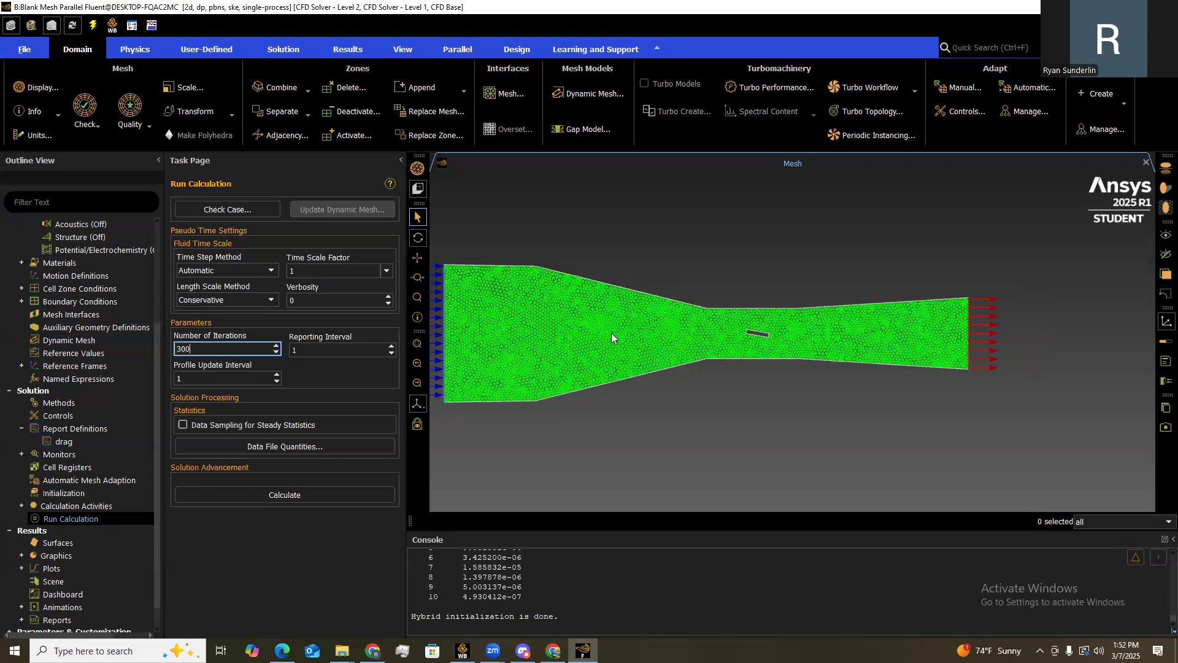
scroll(641, 314, "up", 3)
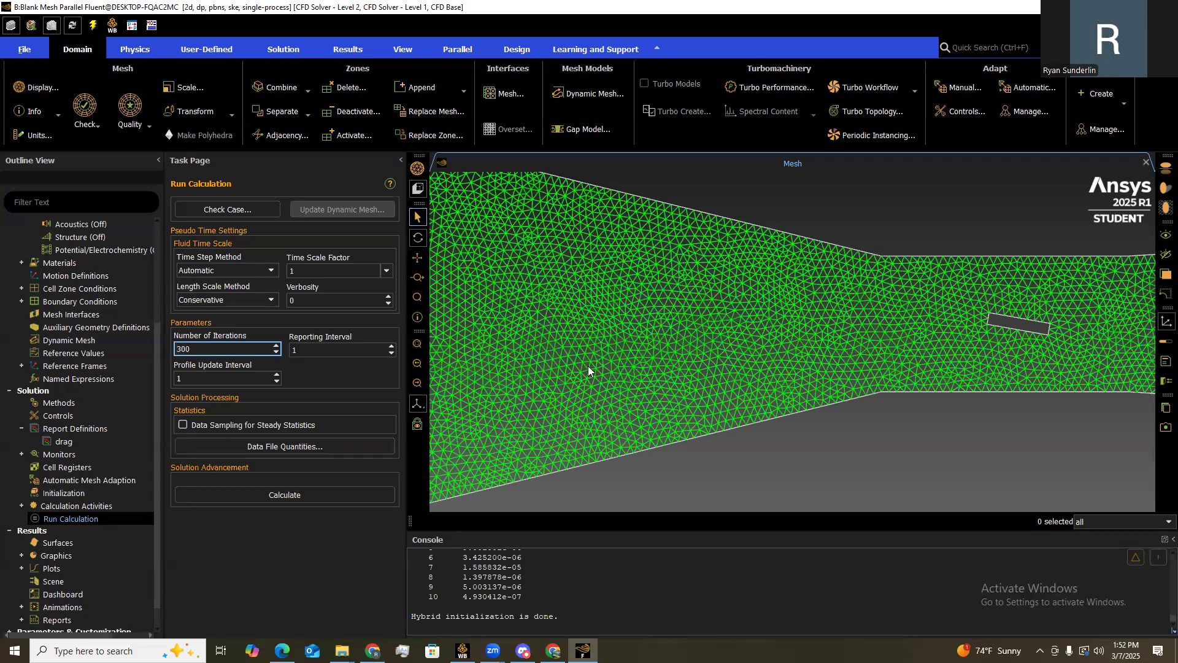
scroll(717, 353, "down", 3)
left_click(313, 494)
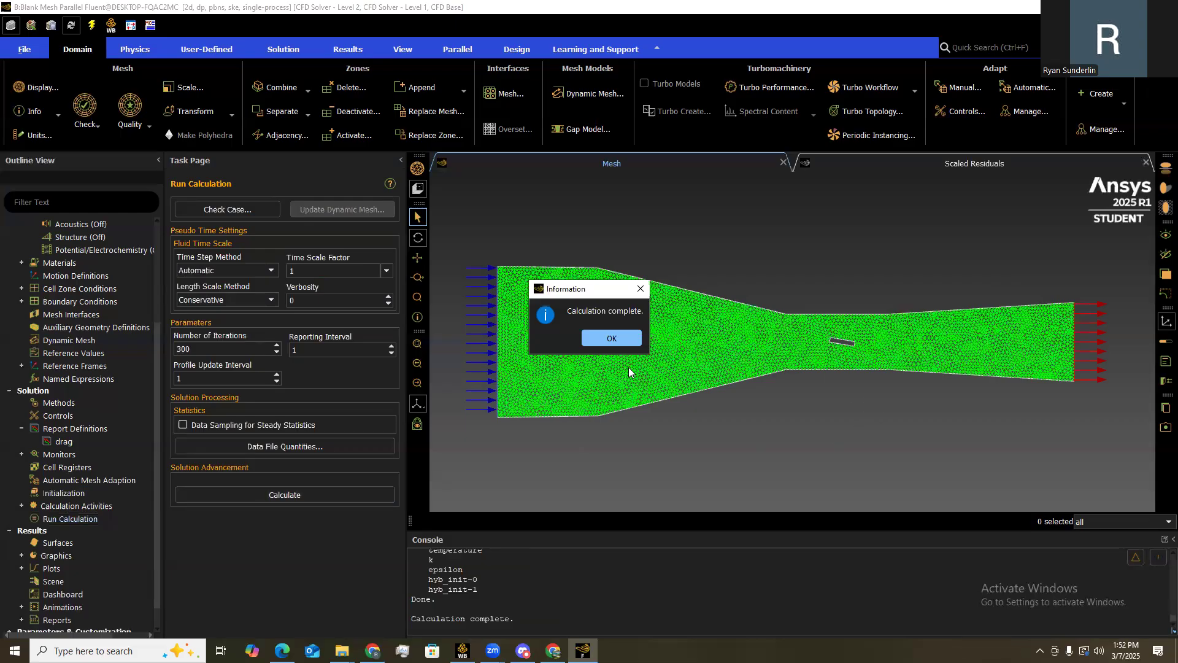
left_click(624, 337)
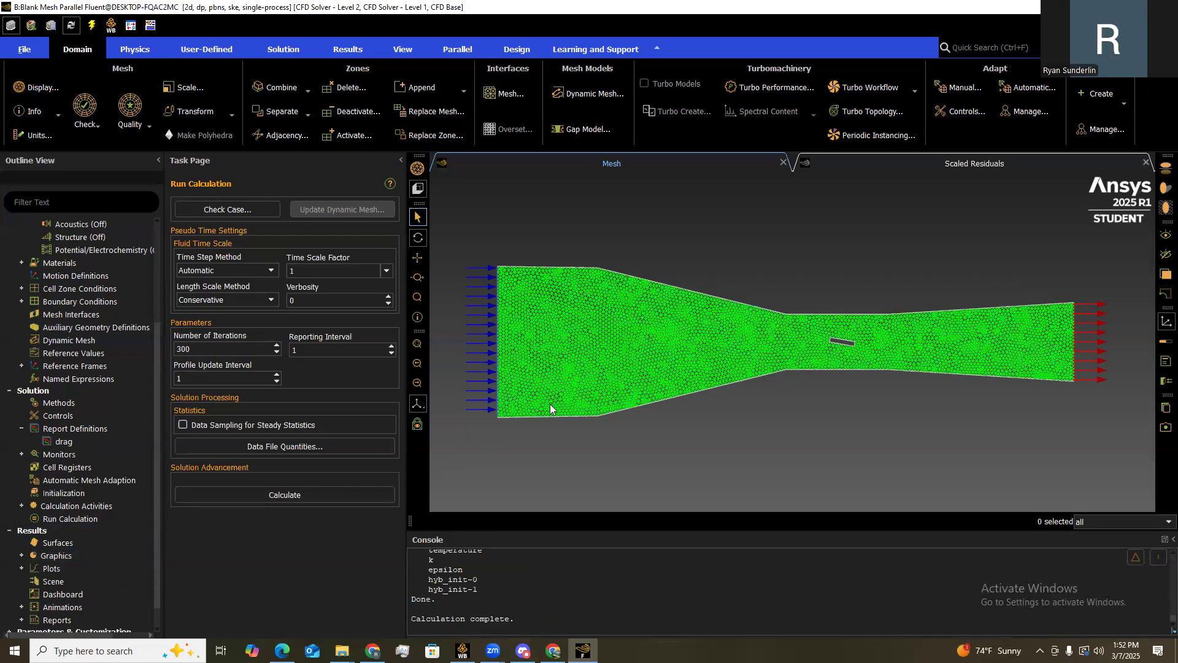
Create and display a filled static pressure contour on every surface except intake, computing its range, and close the contour settings
left_click(21, 556)
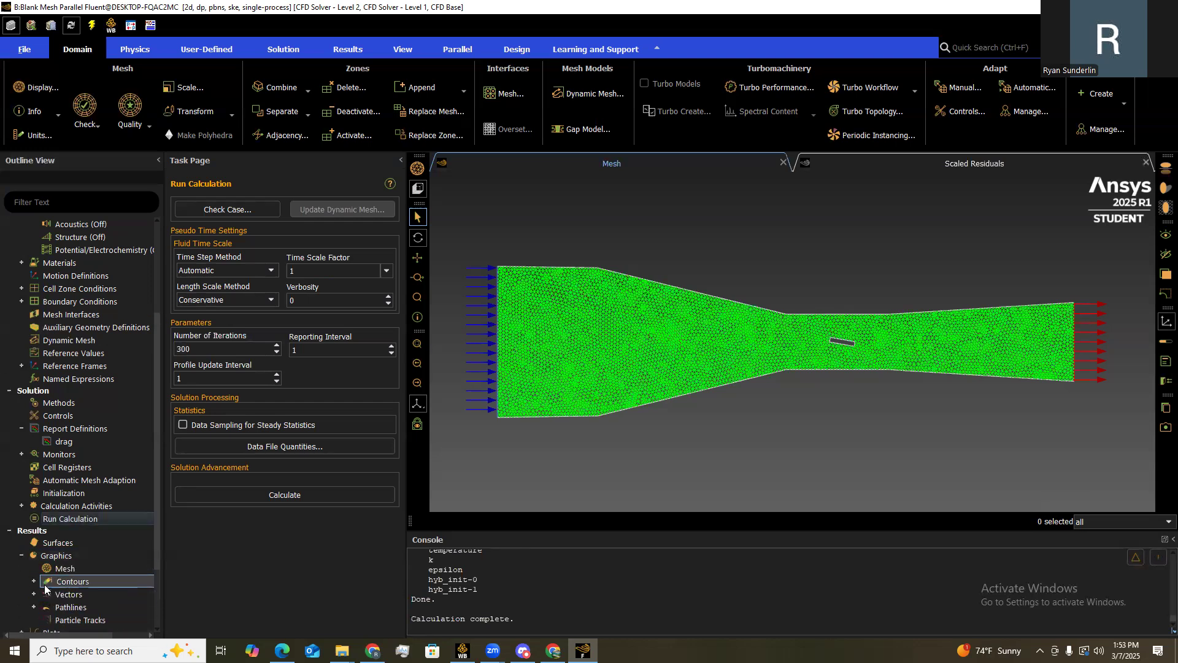
double_click(73, 583)
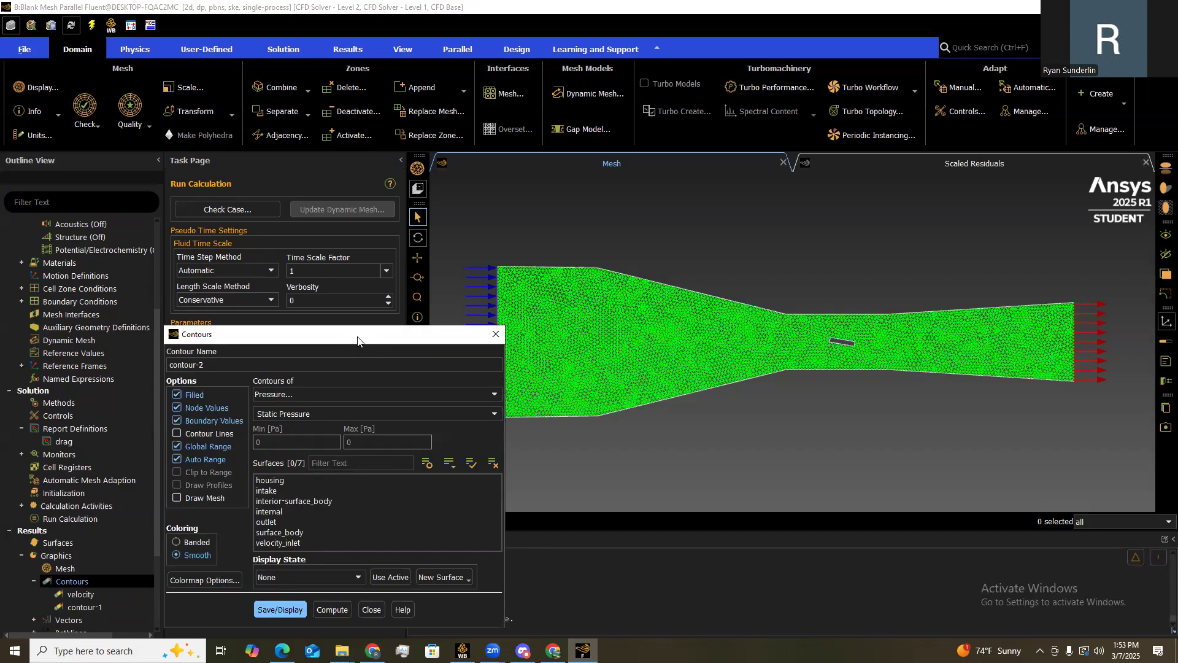
left_click_drag(358, 341, 396, 257)
left_click_drag(330, 401, 318, 459)
left_click(314, 408)
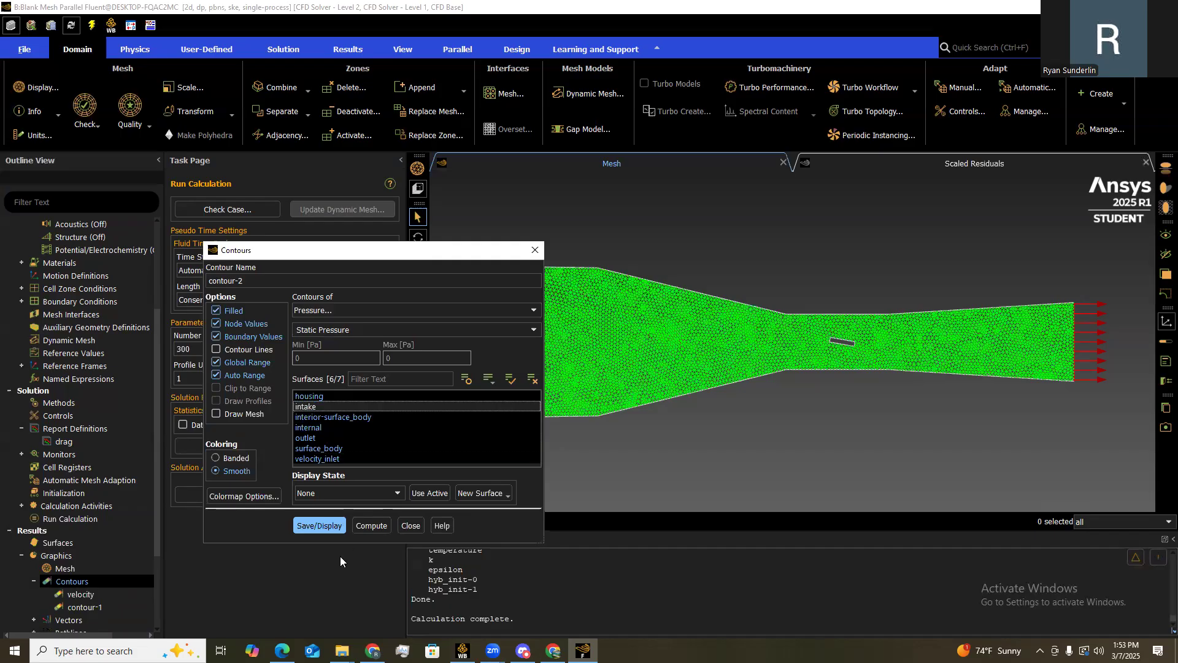
left_click(371, 526)
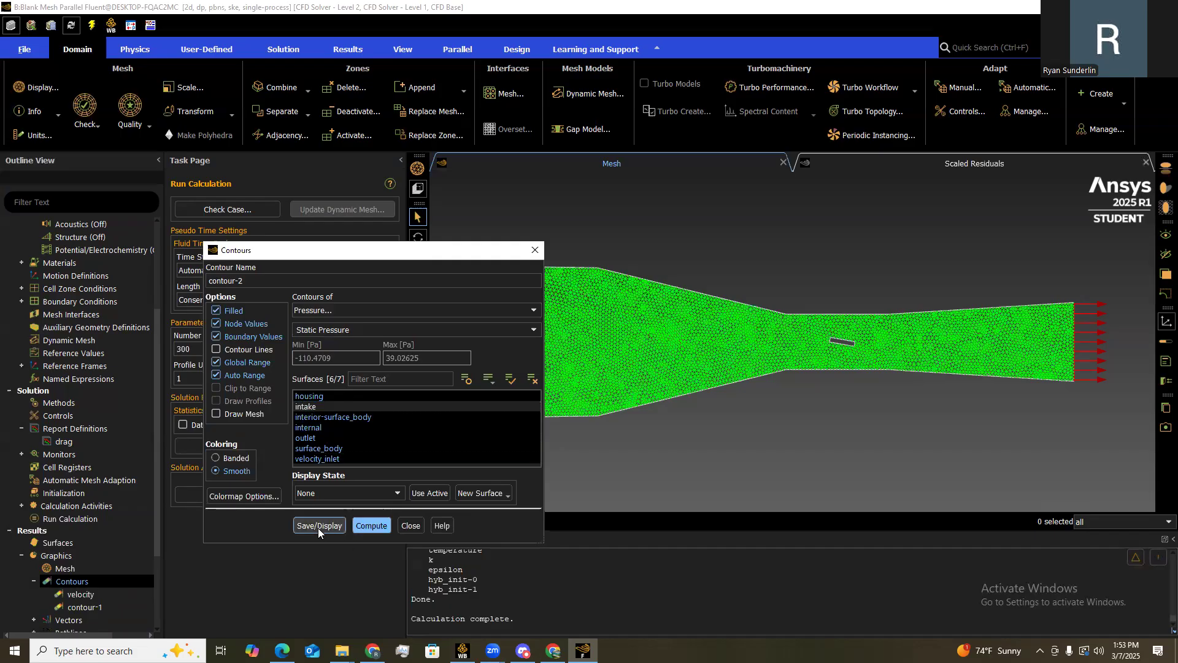
left_click(318, 526)
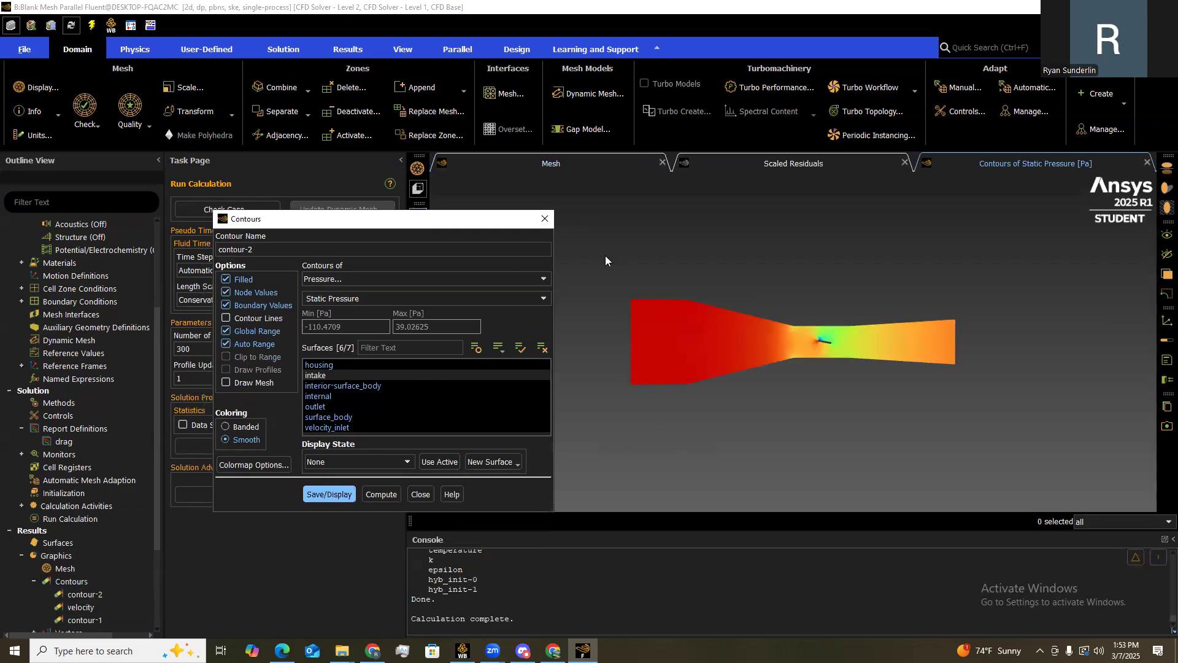
scroll(791, 371, "up", 3)
scroll(786, 372, "down", 1)
scroll(786, 372, "up", 1)
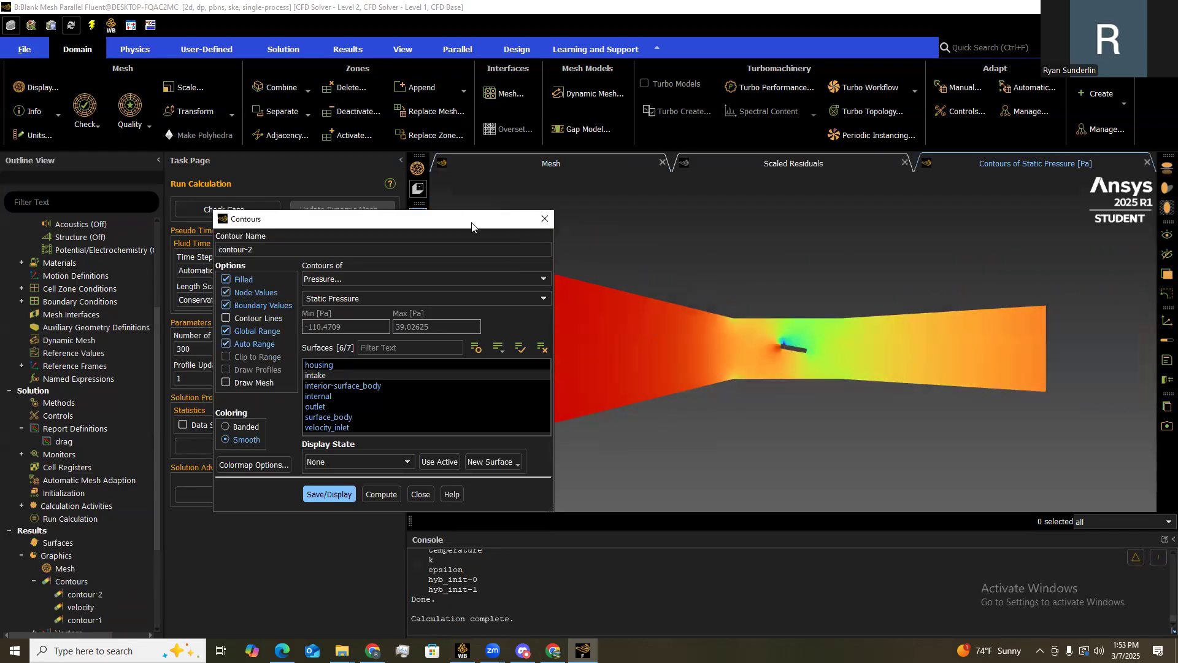
left_click_drag(472, 226, 625, 225)
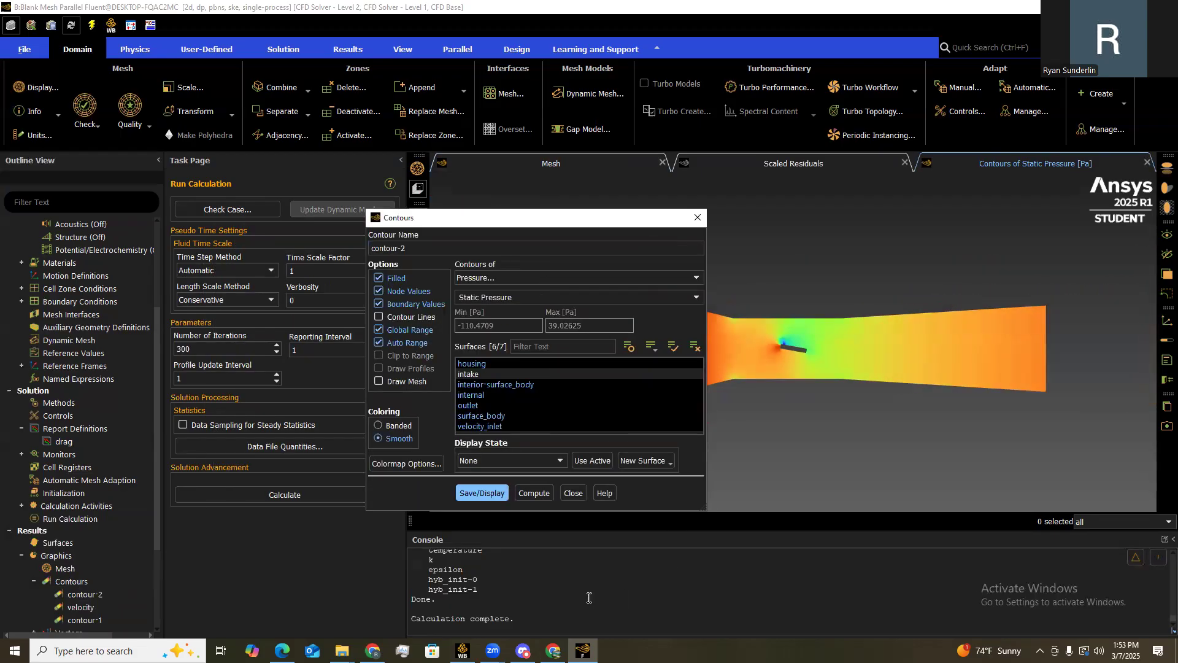
left_click(573, 494)
Compute and display the existing vector-1 plot of velocity vectors colored by velocity magnitude, and inspect the flow around the cutout
left_click(33, 580)
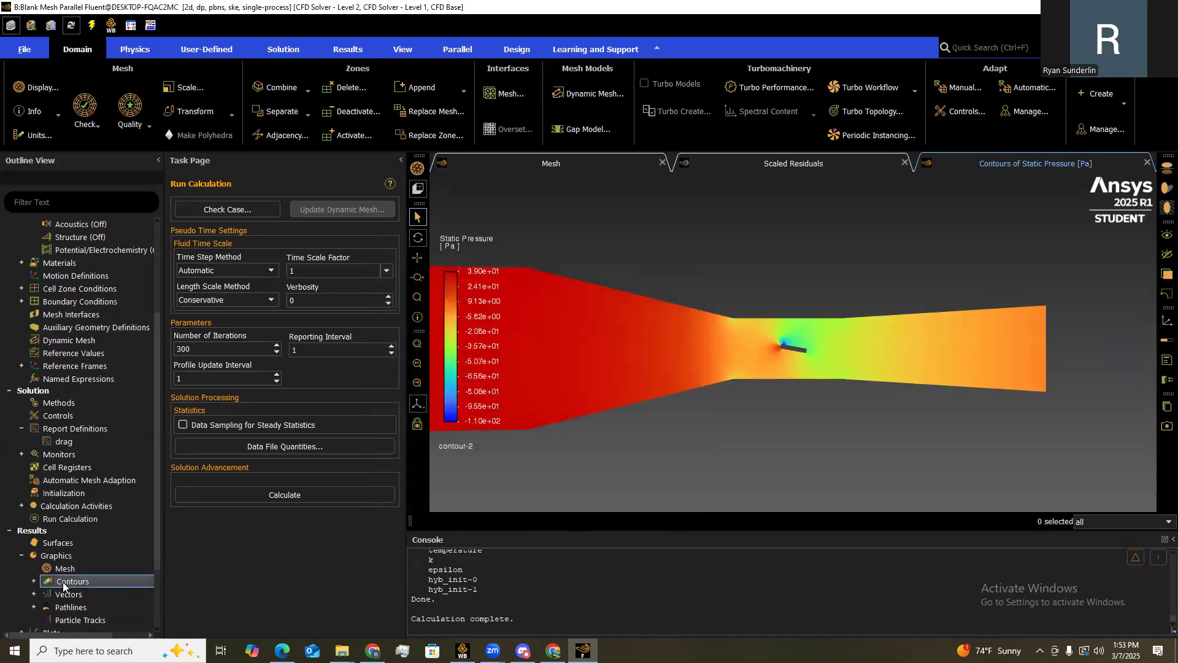
scroll(64, 582, "down", 2)
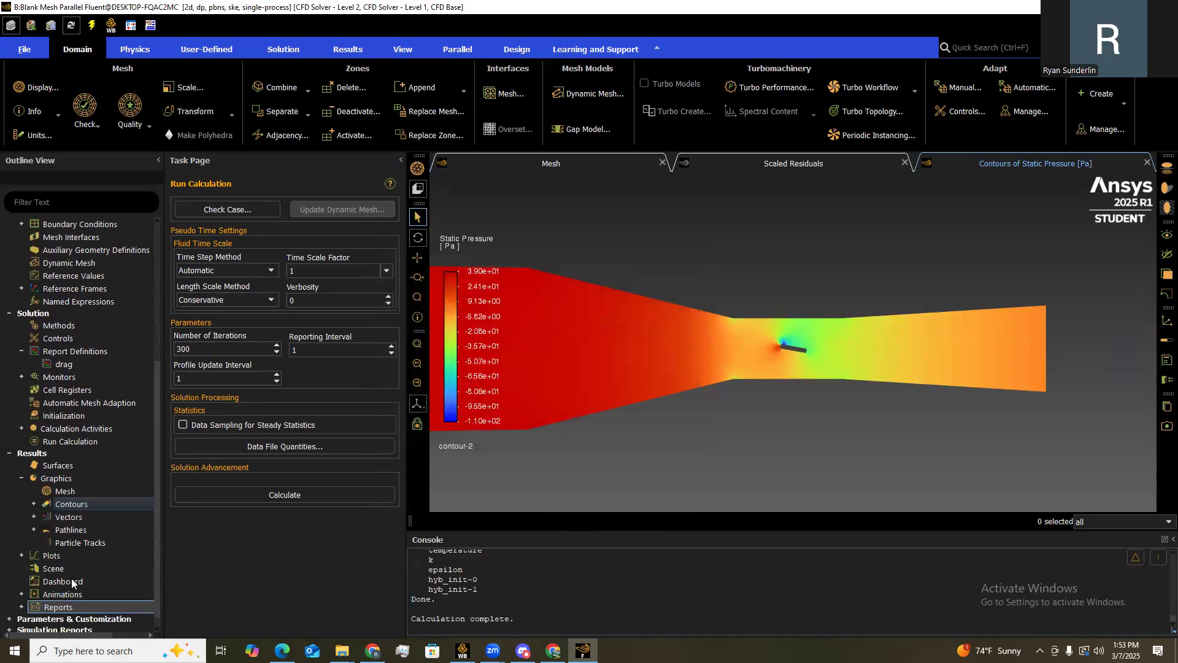
left_click(33, 518)
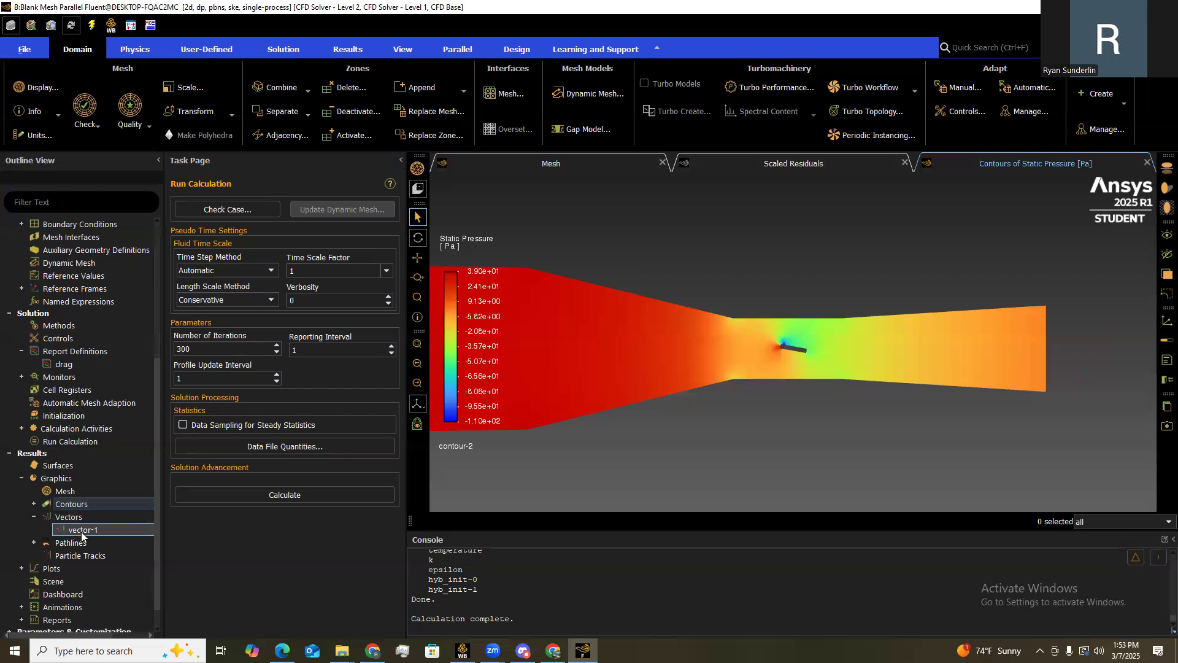
double_click(81, 530)
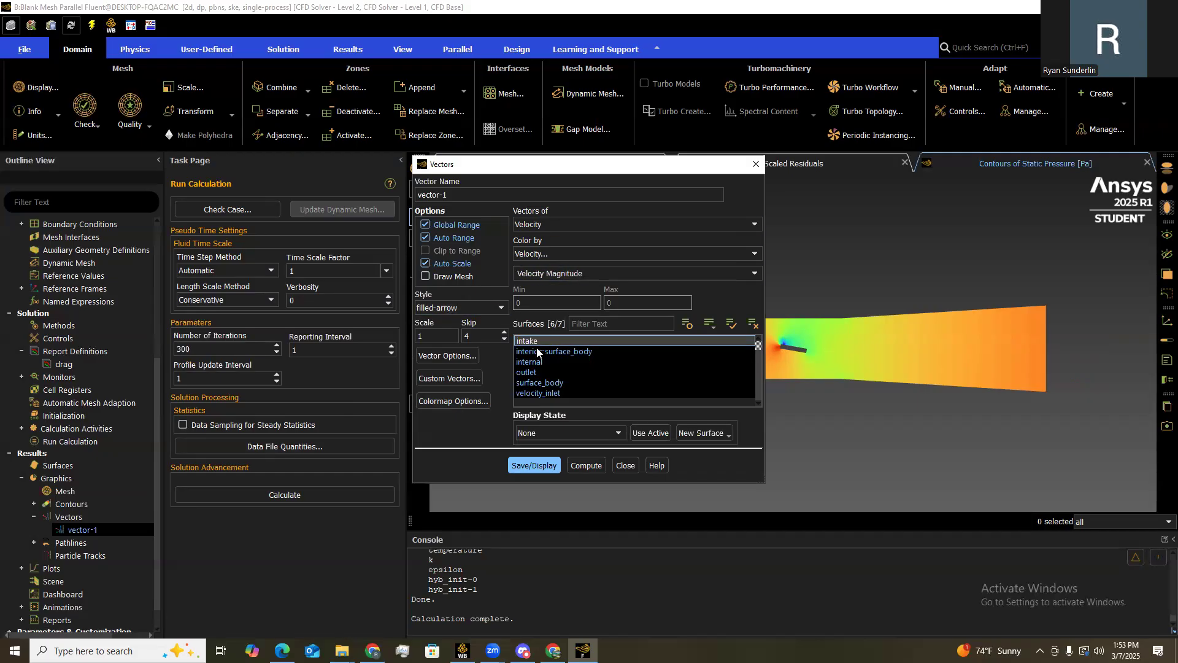
left_click(576, 463)
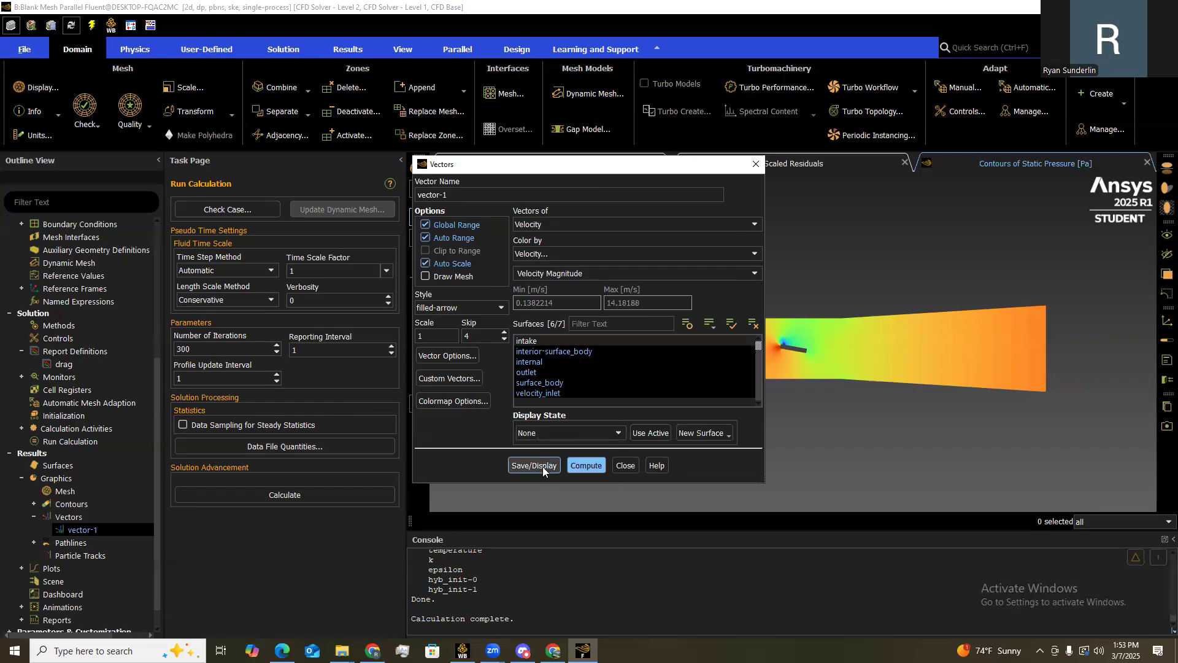
left_click(543, 465)
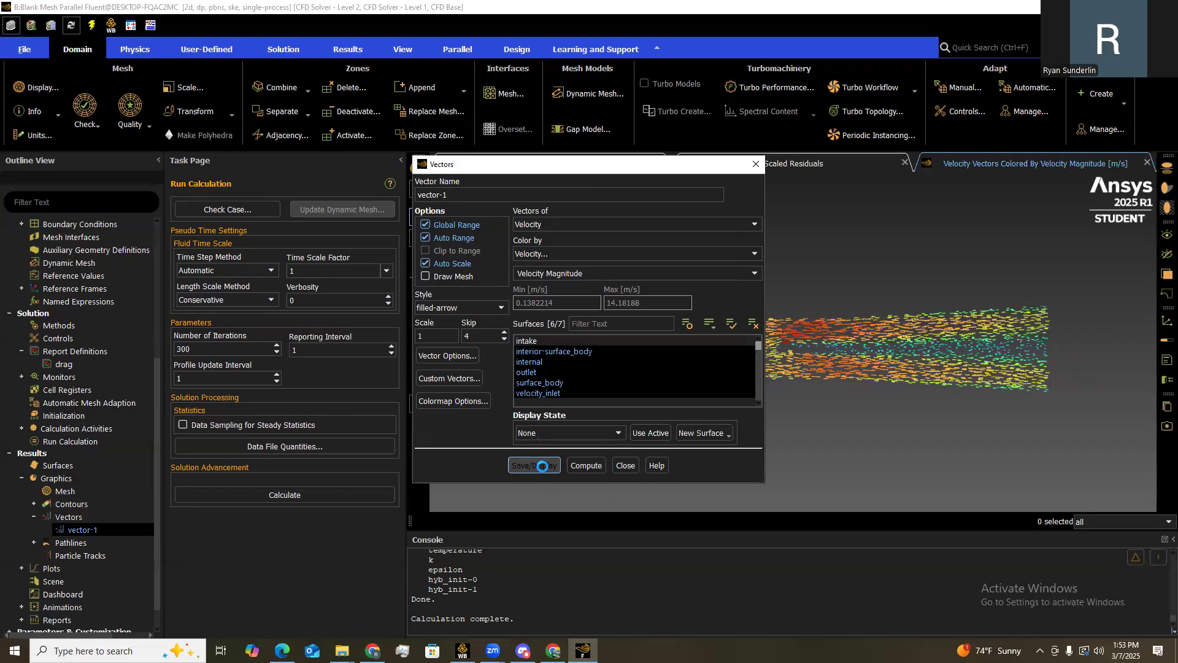
left_click(620, 468)
scroll(753, 407, "up", 5)
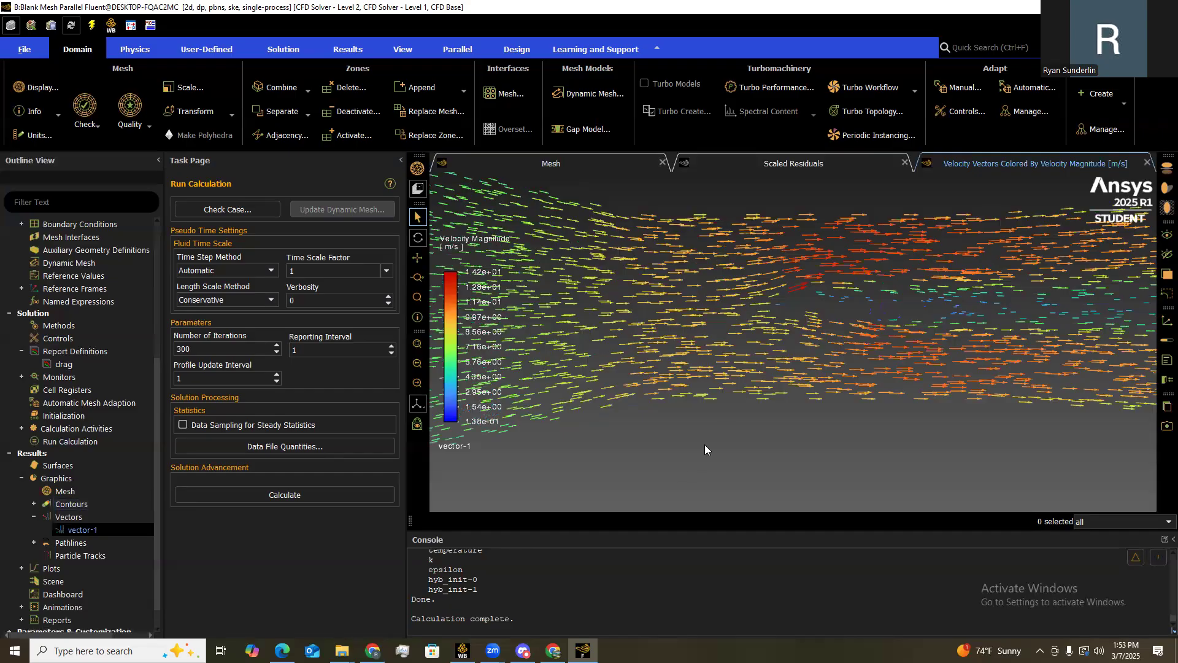
scroll(907, 447, "up", 4)
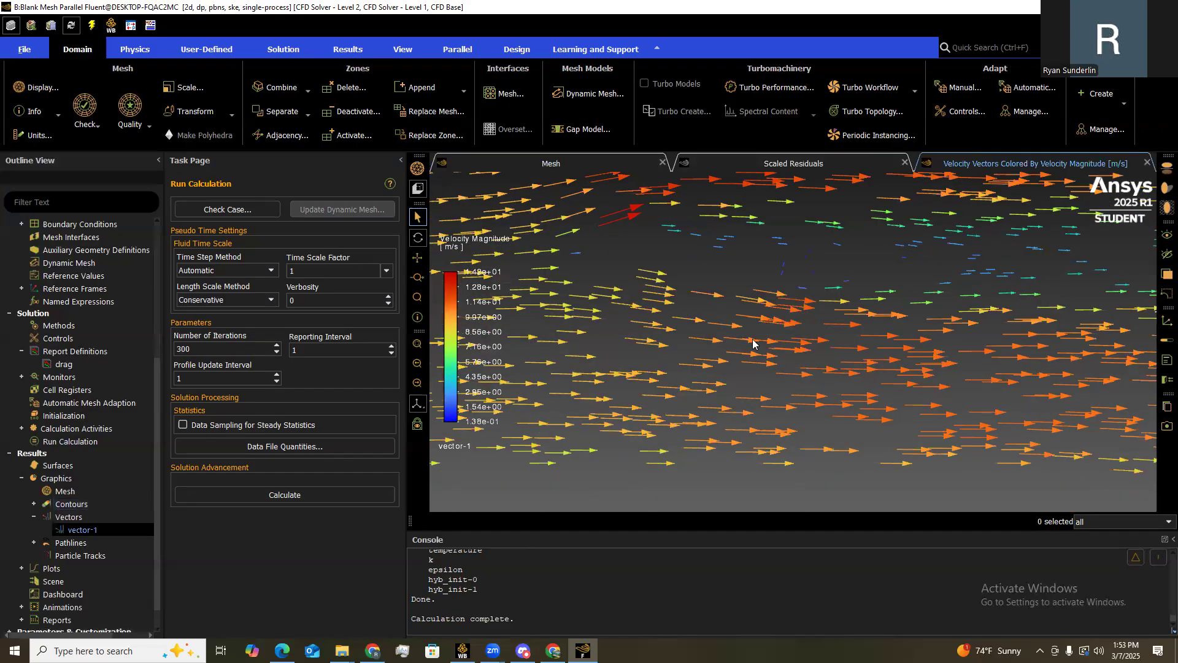
scroll(835, 356, "down", 2)
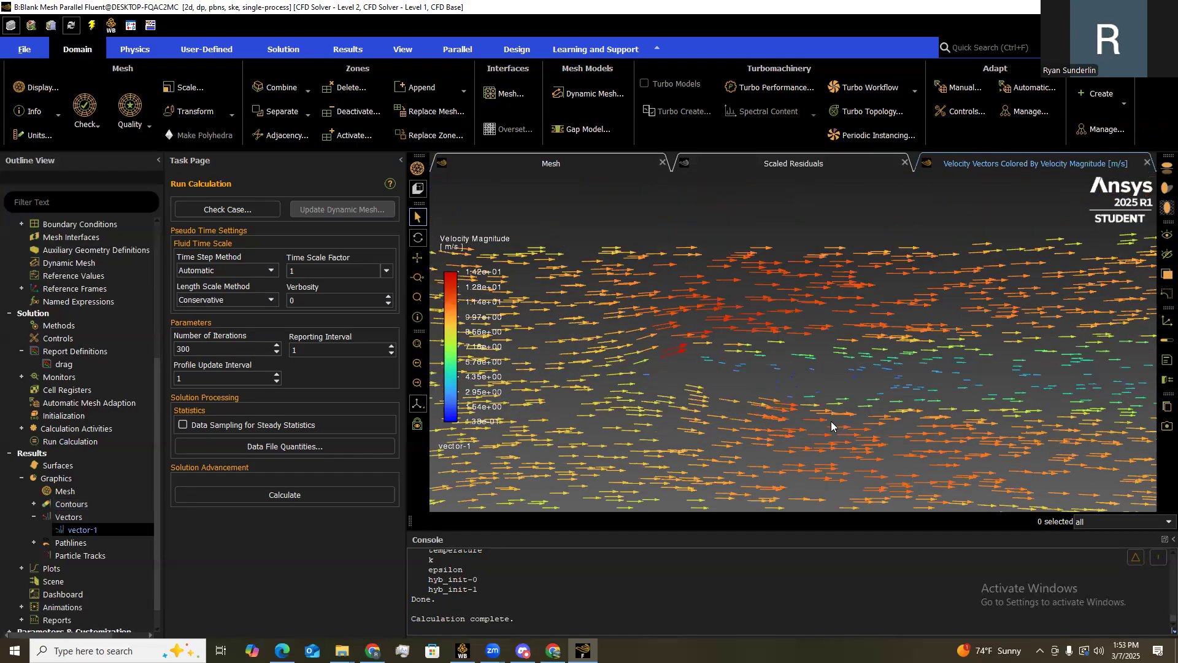
scroll(849, 349, "down", 2)
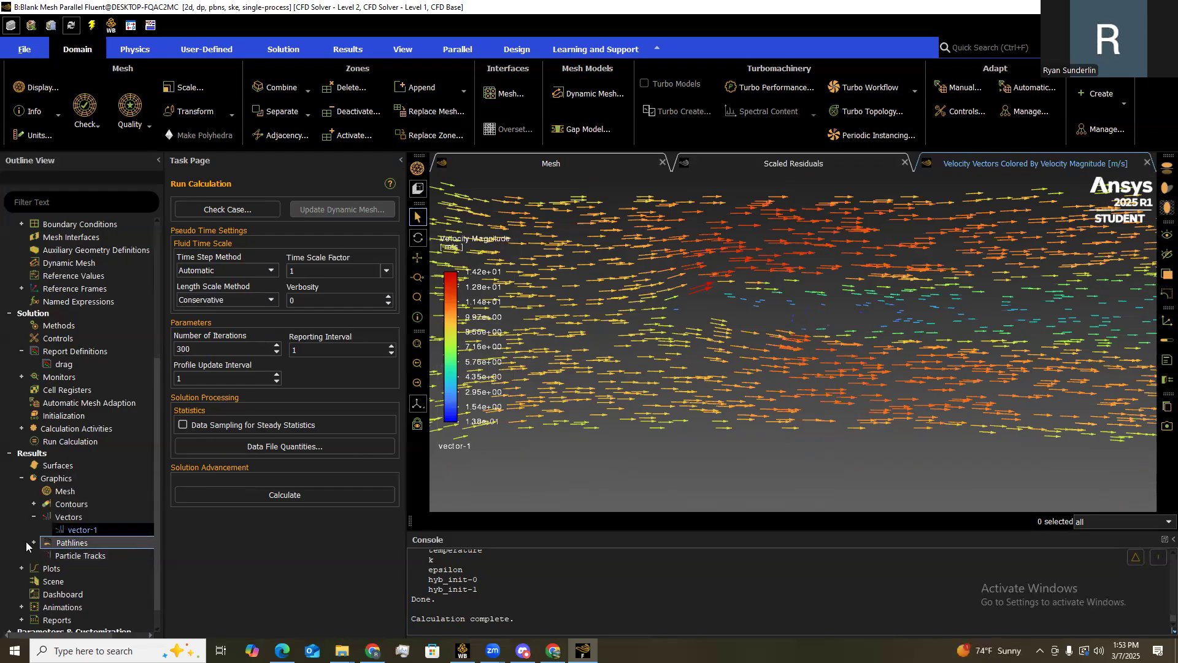
Display the existing pathlines-1 plot released from velocity_inlet and colored by Particle ID, and close its settings
left_click(34, 542)
double_click(78, 555)
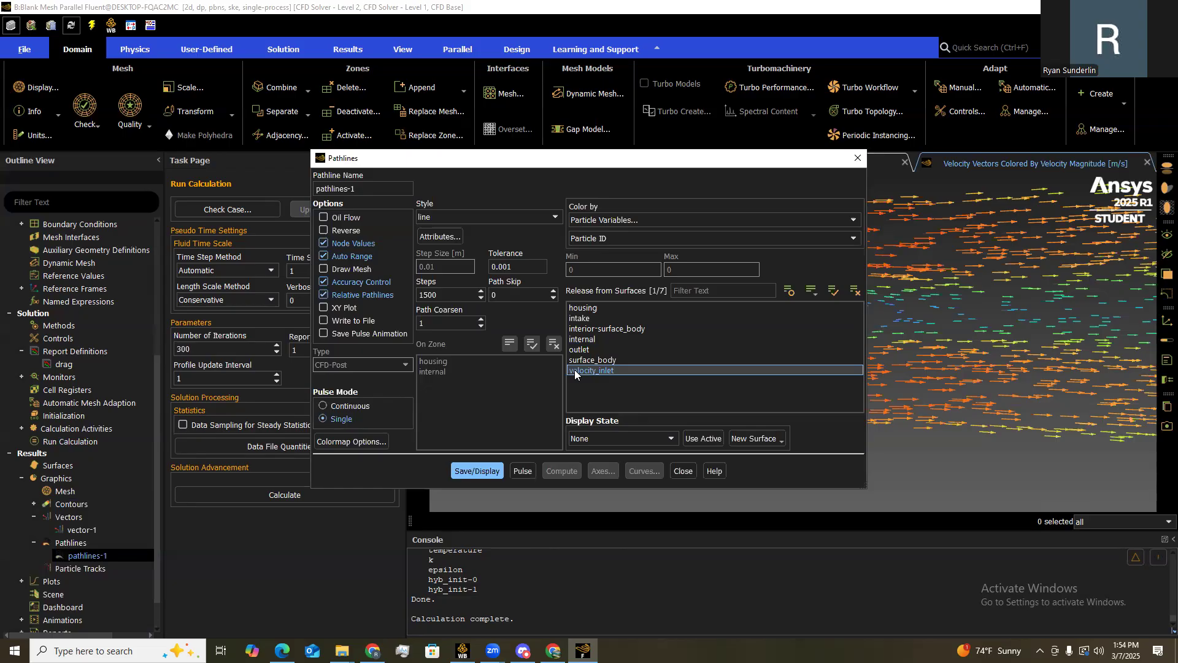
left_click(471, 471)
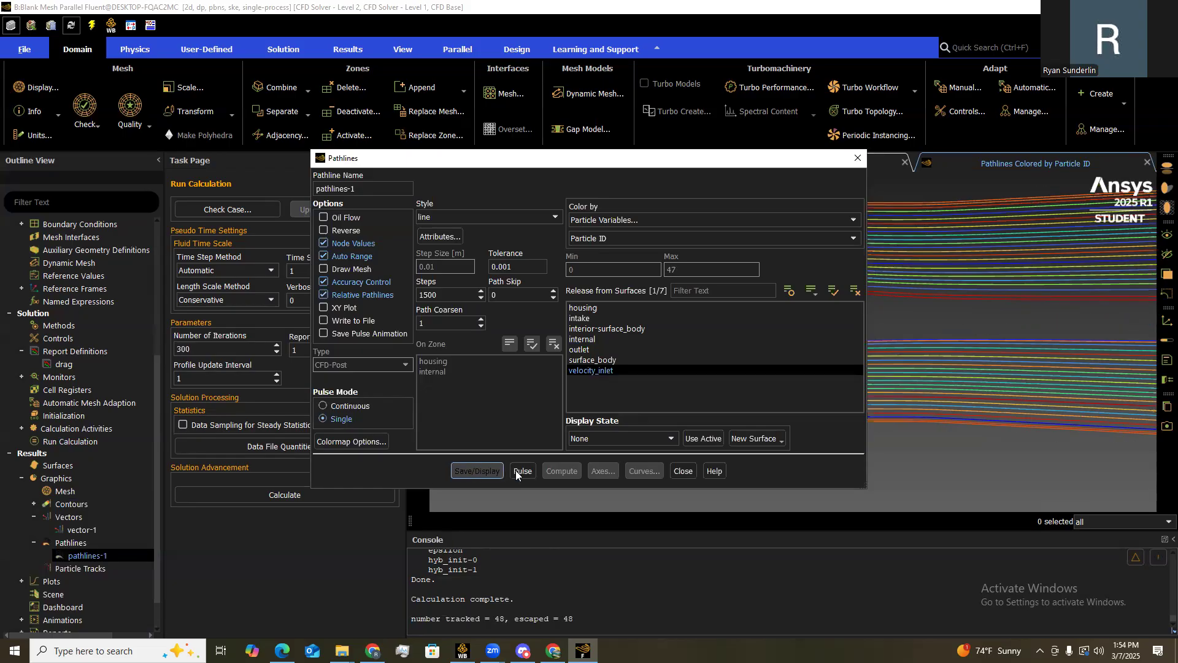
left_click(682, 470)
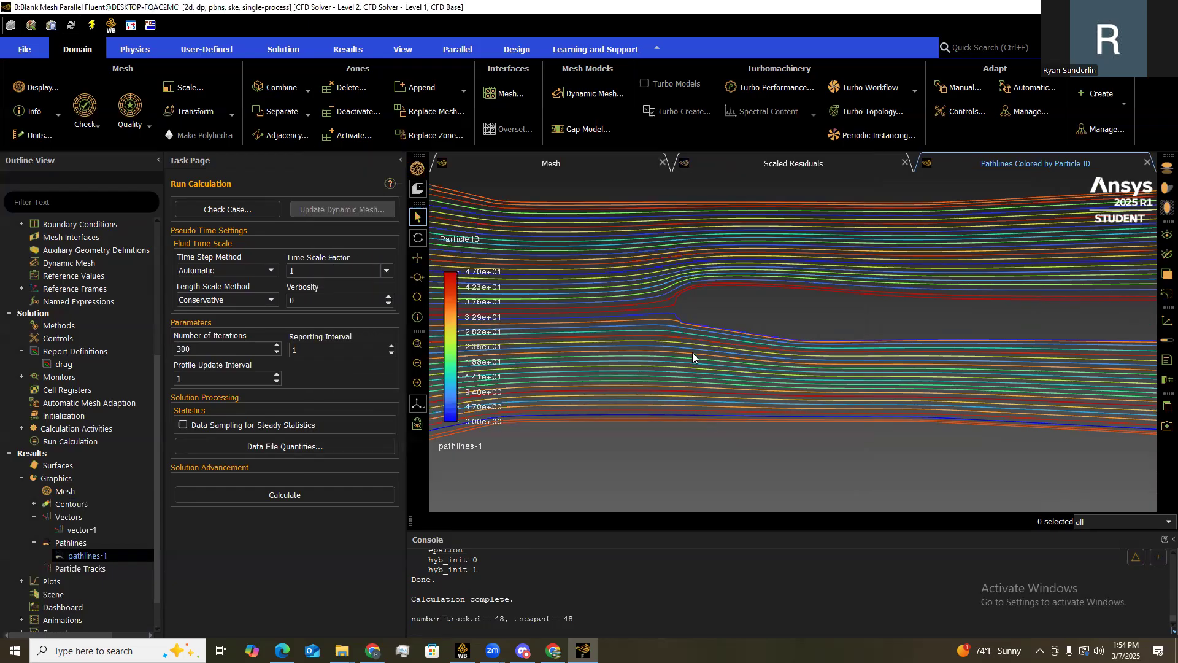
Examine how the pathlines run through the duct and bend around the tilted cutout
scroll(692, 352, "up", 1)
scroll(898, 417, "down", 2)
scroll(731, 350, "up", 1)
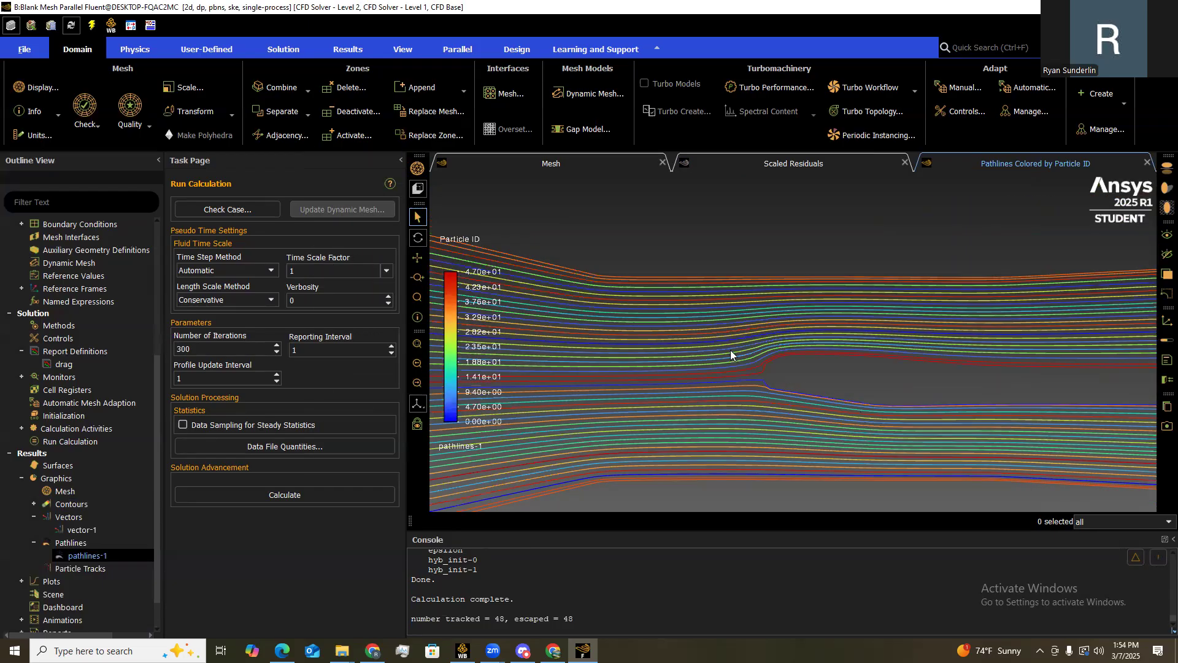
scroll(1068, 341, "down", 1)
scroll(920, 353, "down", 1)
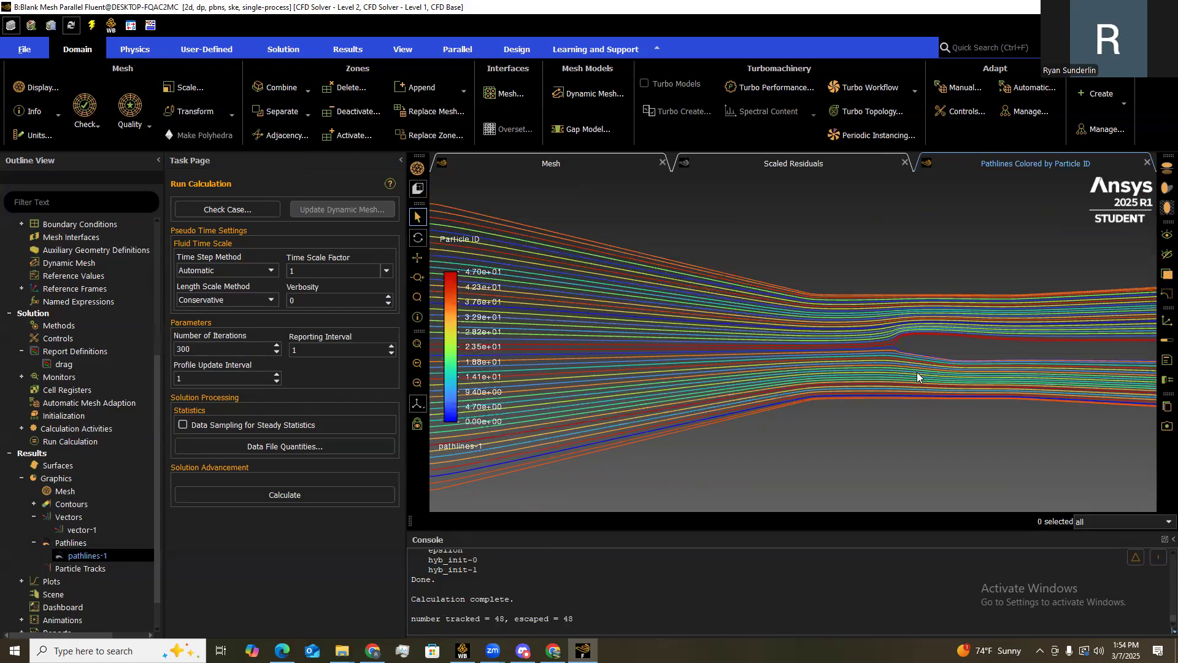
scroll(659, 351, "down", 1)
scroll(525, 288, "down", 1)
scroll(822, 318, "down", 2)
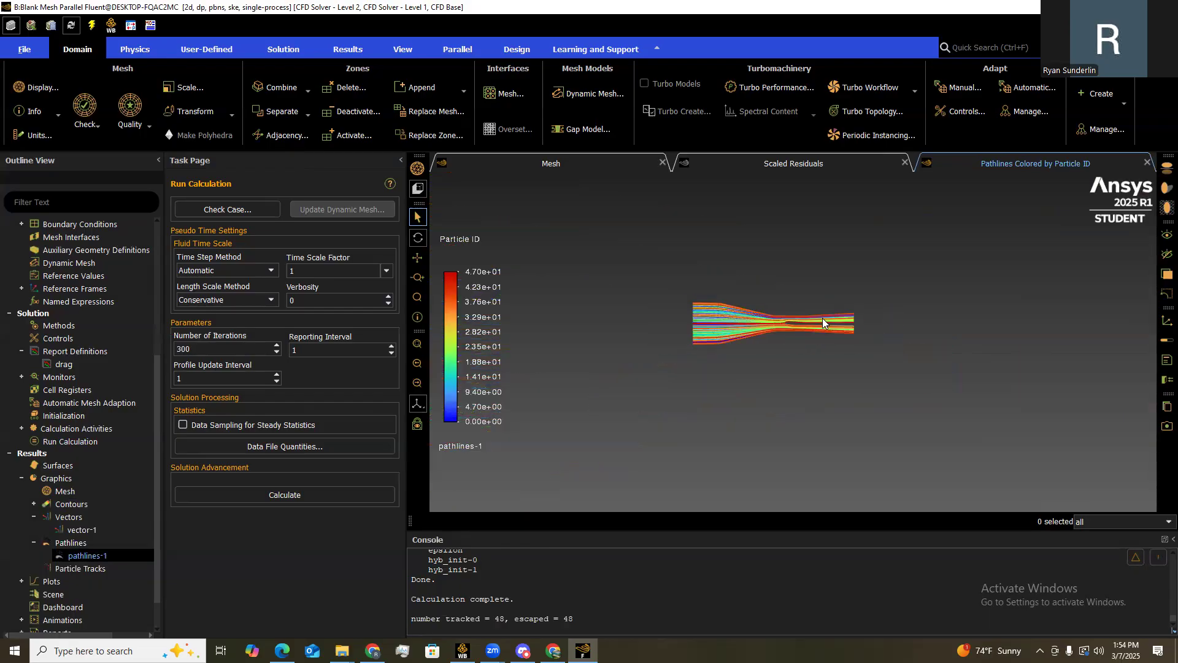
scroll(770, 337, "up", 5)
left_click_drag(543, 335, 587, 289)
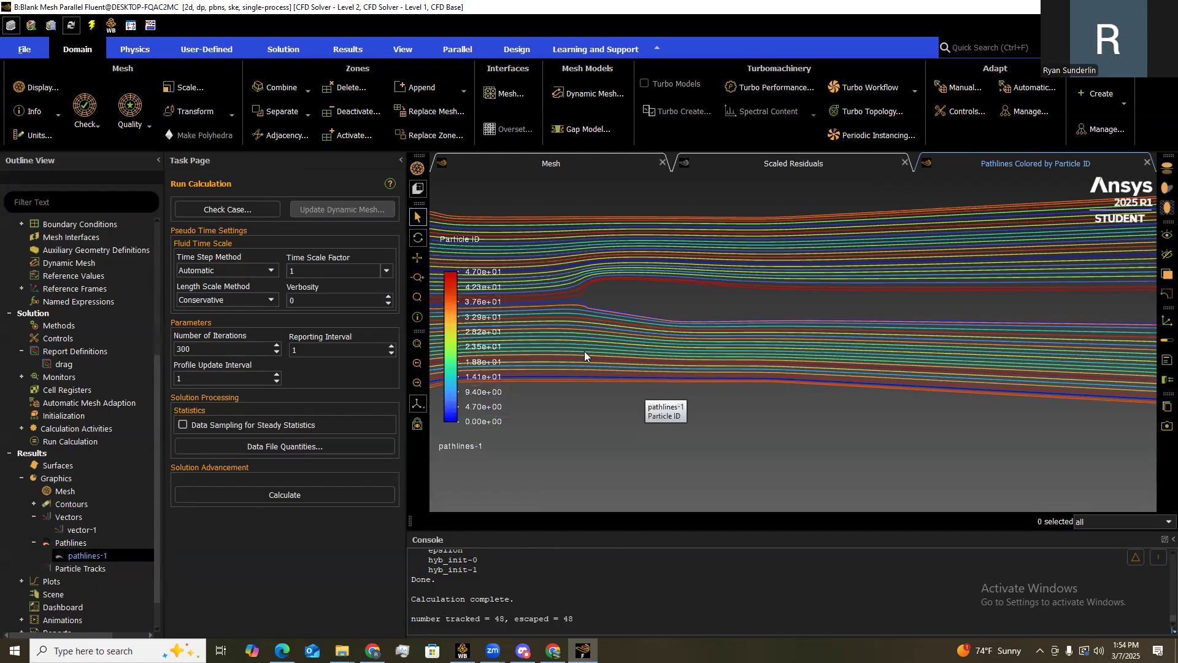
Compute the drag coefficient and the drag force on the internal zone from the drag report definition, without saving changes to it
left_click(65, 365)
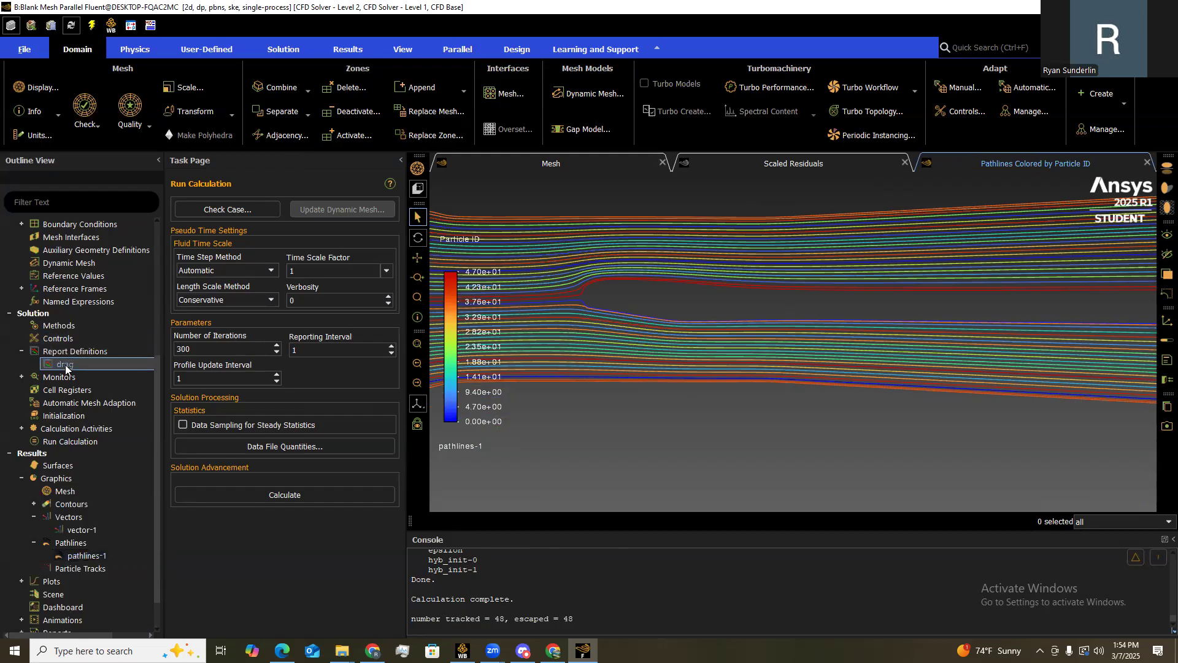
double_click(65, 365)
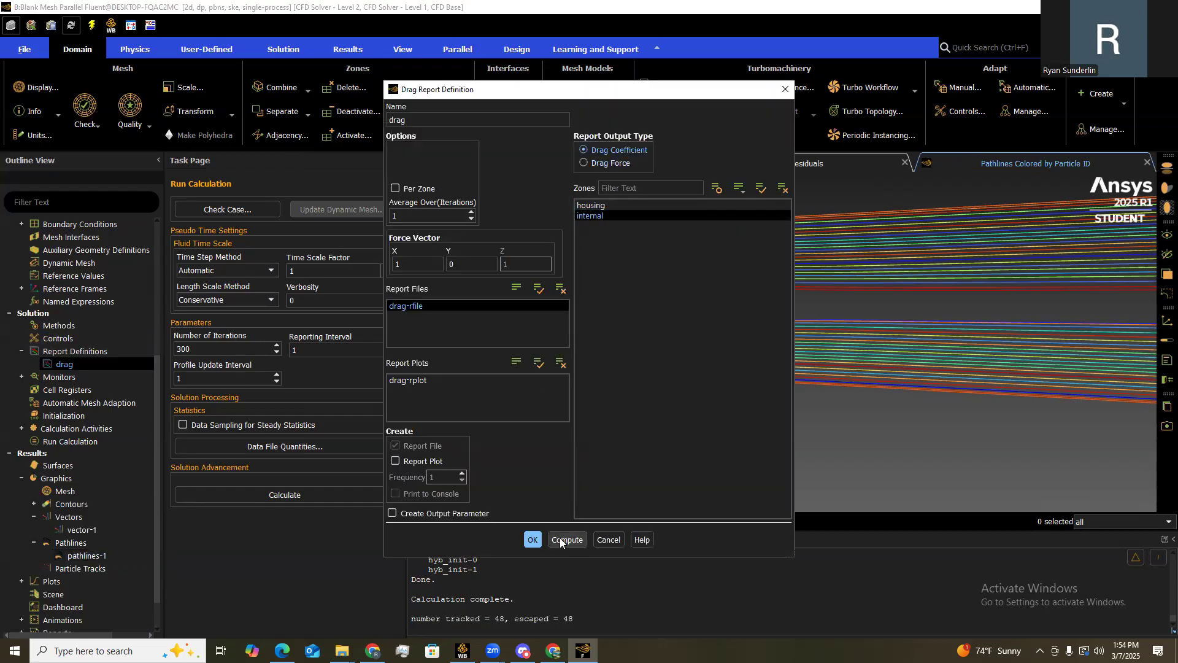
left_click(576, 542)
left_click(561, 539)
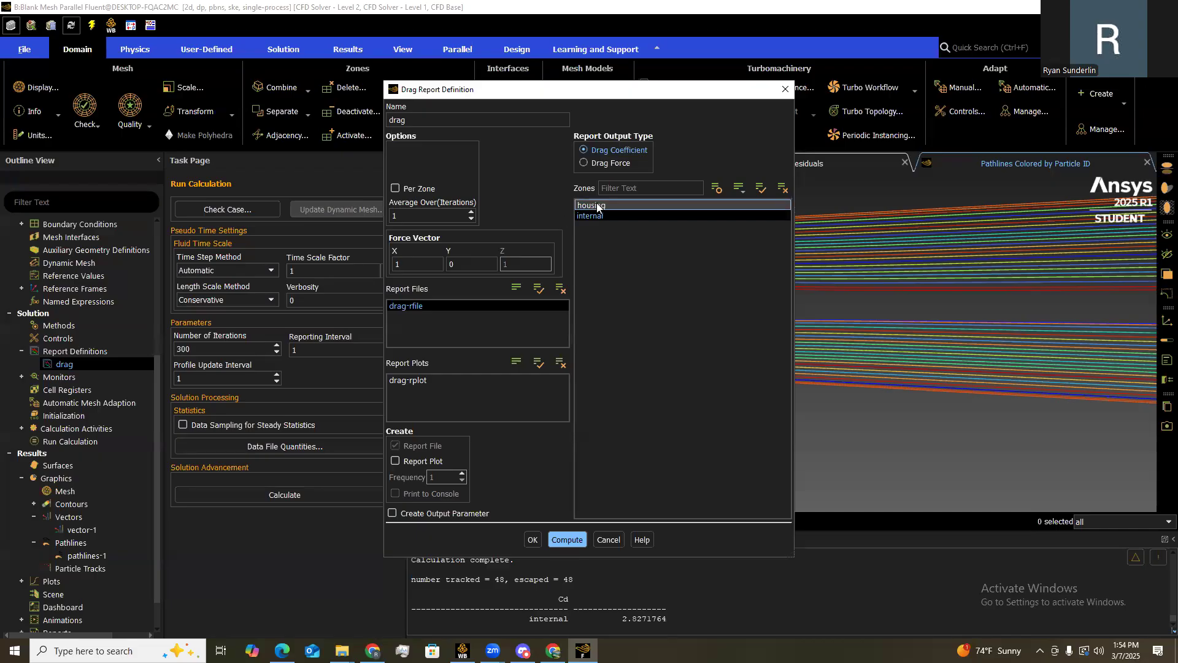
left_click(584, 163)
left_click(562, 546)
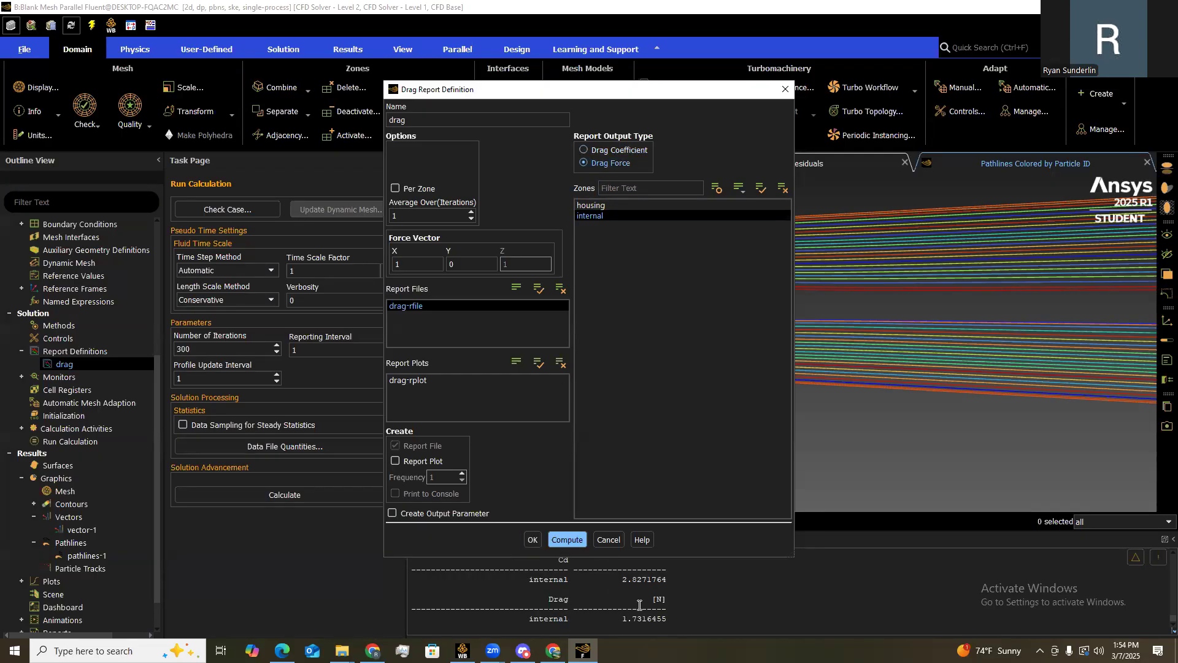
left_click(608, 540)
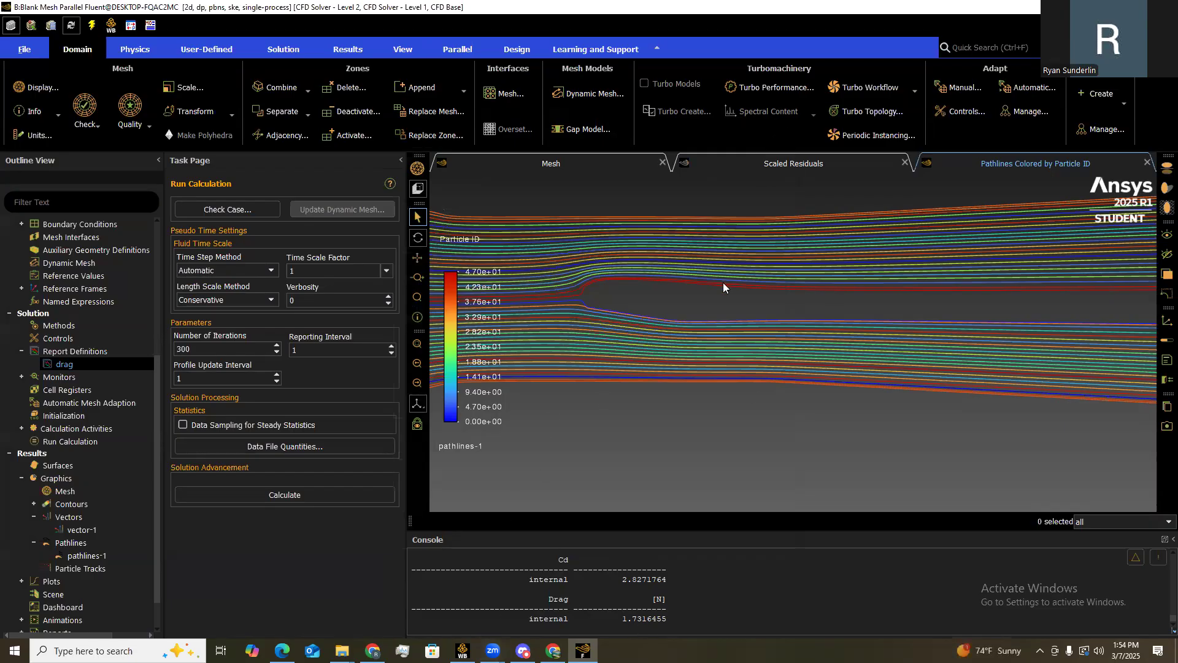
scroll(721, 430, "down", 2)
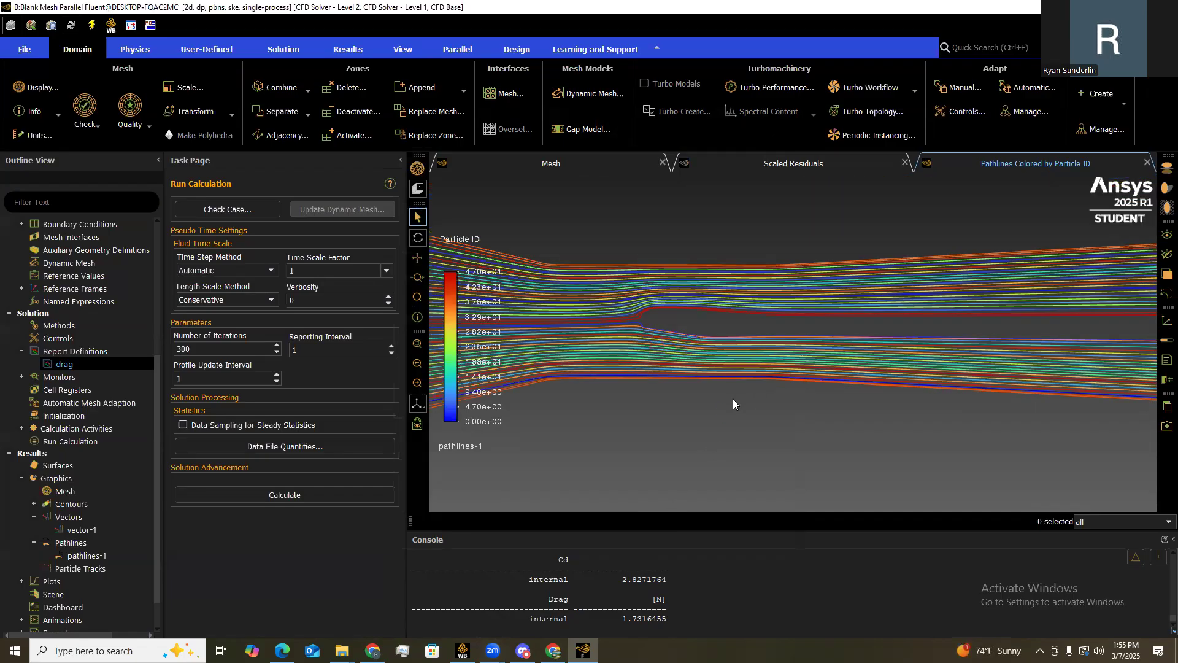